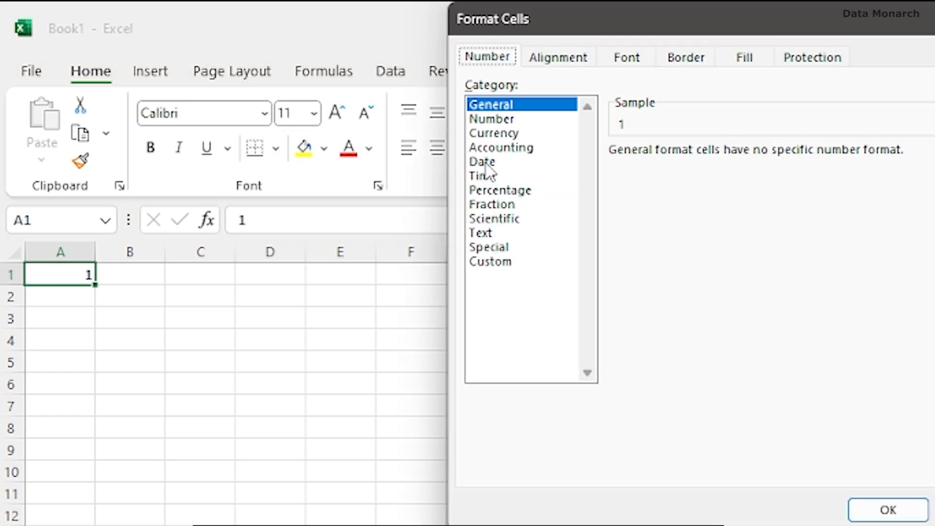
Step: Apply the Date number format with type *2012-03-14 to cell A1
left_click(483, 163)
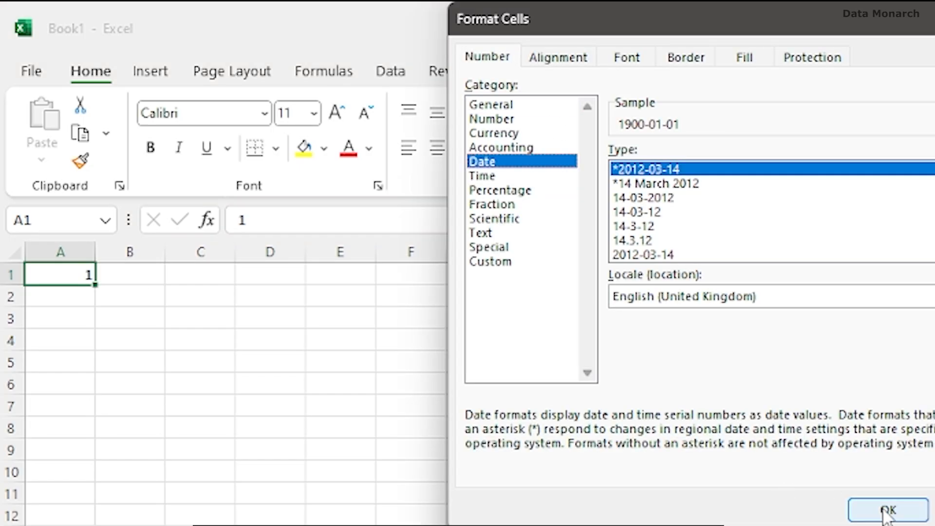
left_click(862, 509)
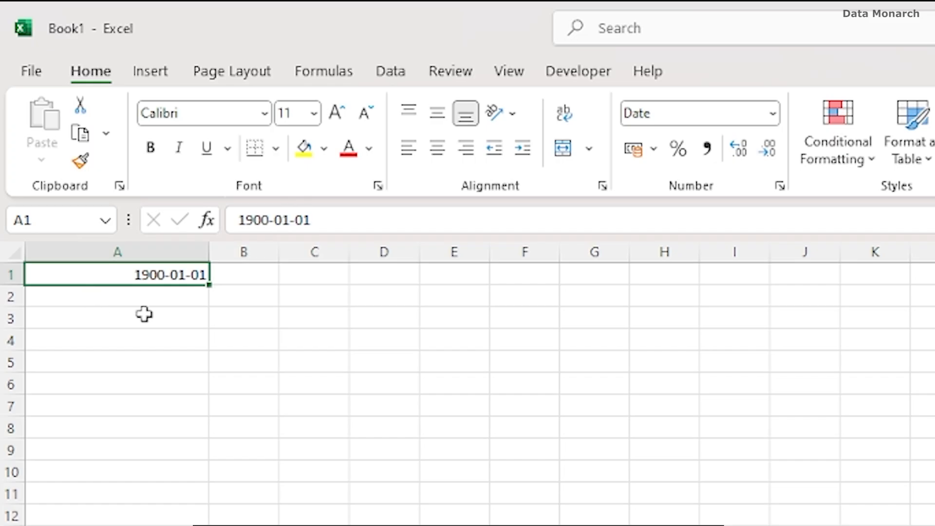
Step: Enter 2 in cell B1 and format it as a Date with type *2012-03-14
left_click(259, 273)
type("2")
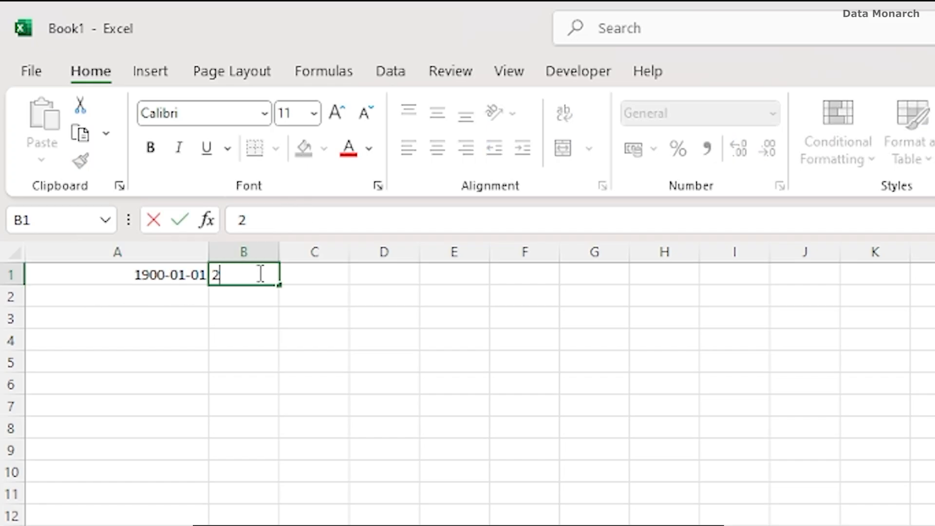
key("ctrl+Return")
key("ctrl+1")
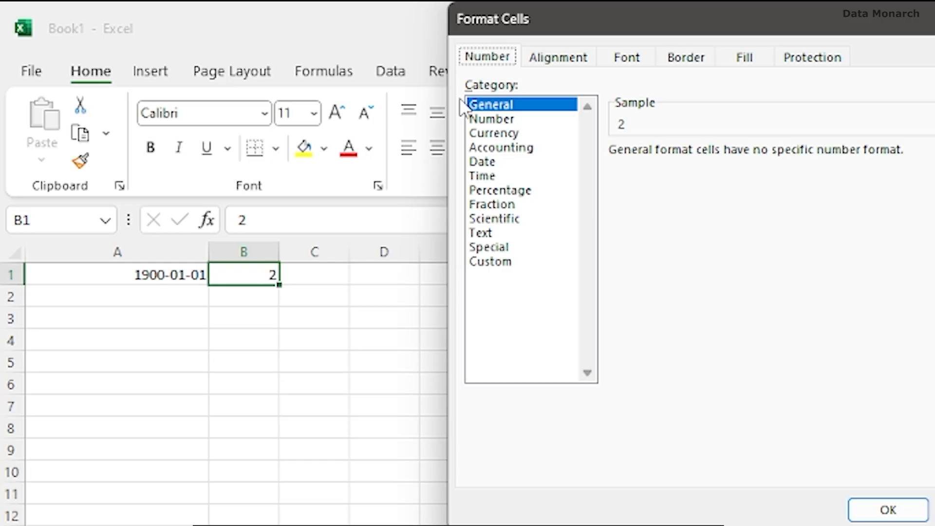
left_click(487, 164)
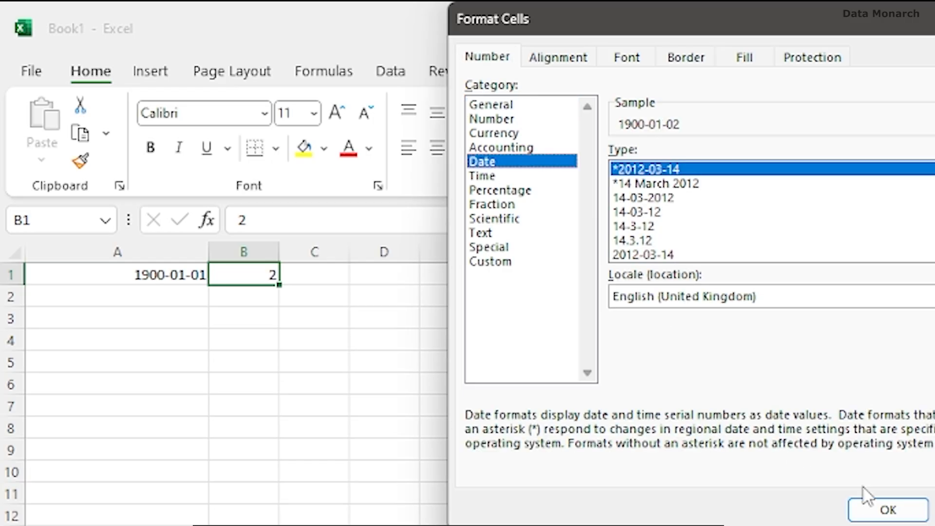
left_click(877, 510)
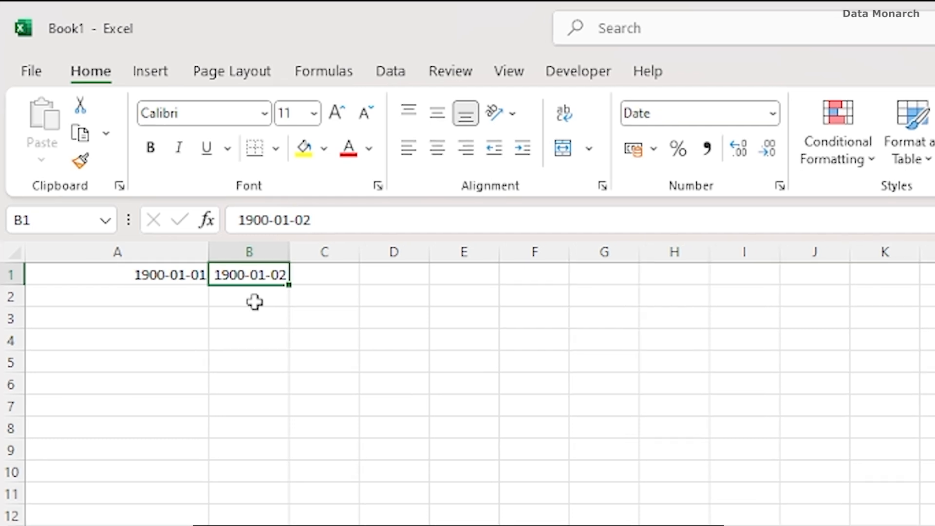
Step: Enter the formula =TODAY() in cell C2
left_click(323, 293)
type("=TODAY(")
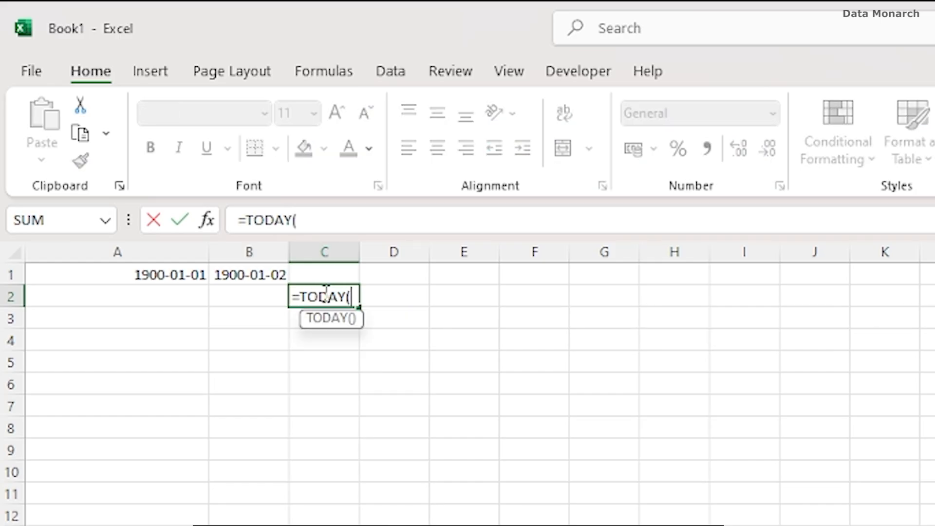
type(")")
key("Return")
Step: Change the format of cell C2, which holds the TODAY formula, to the Number category
left_click(324, 293)
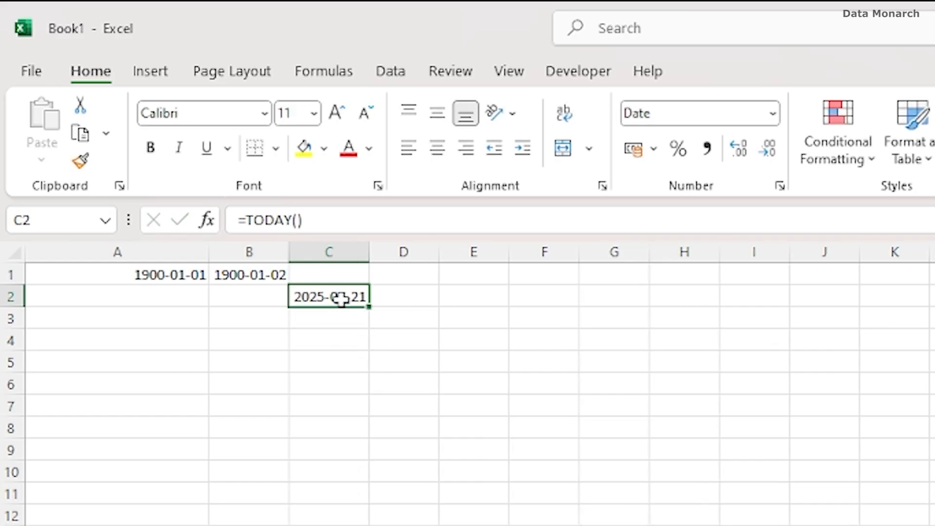
key("ctrl+1")
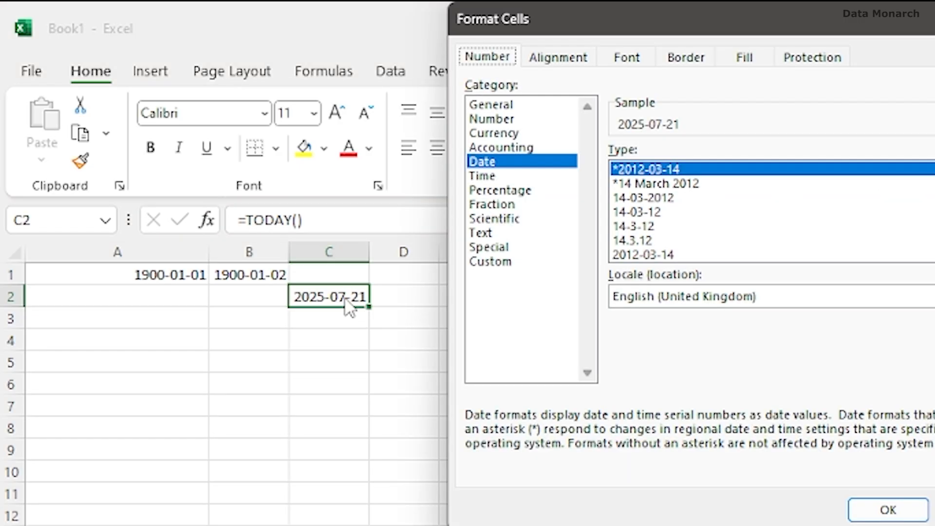
left_click(498, 122)
key("Return")
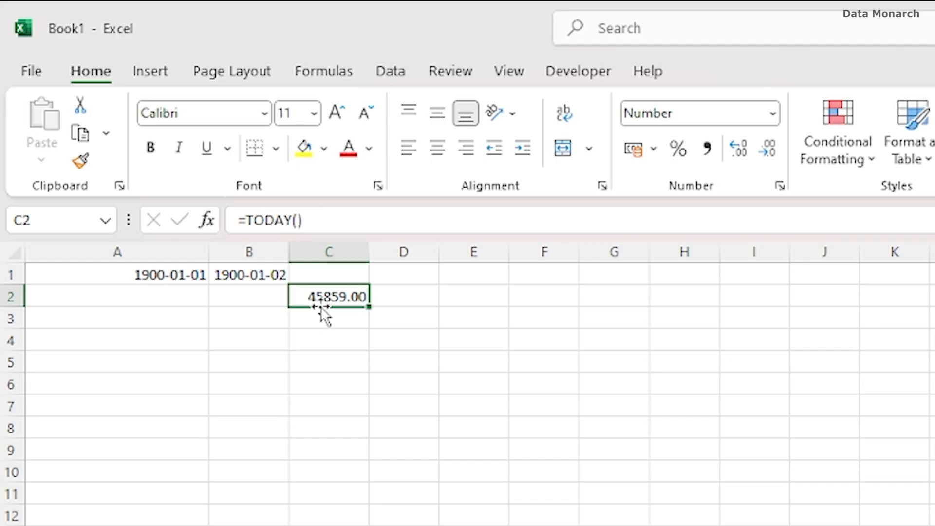
Step: Enter 0.5 in cell D3 and apply the Time number format to it
left_click(409, 319)
type("0.5")
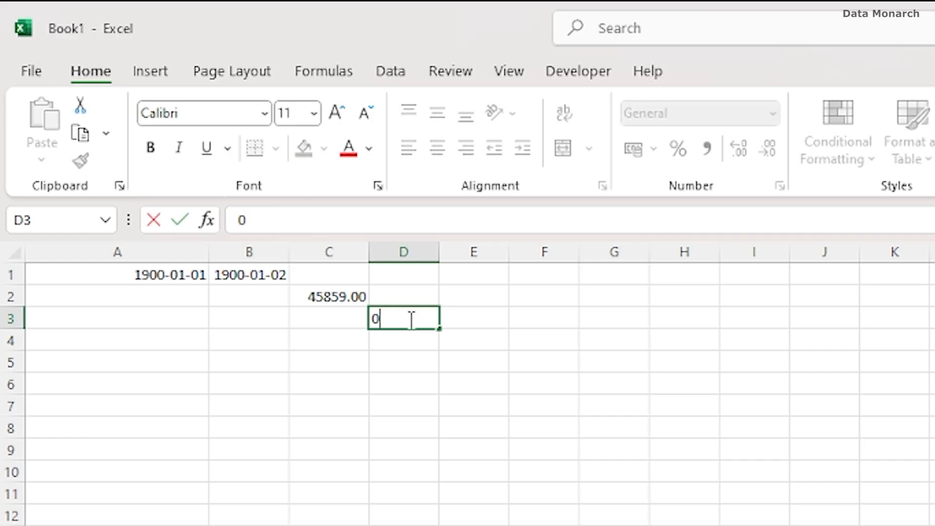
key("Return")
left_click(425, 319)
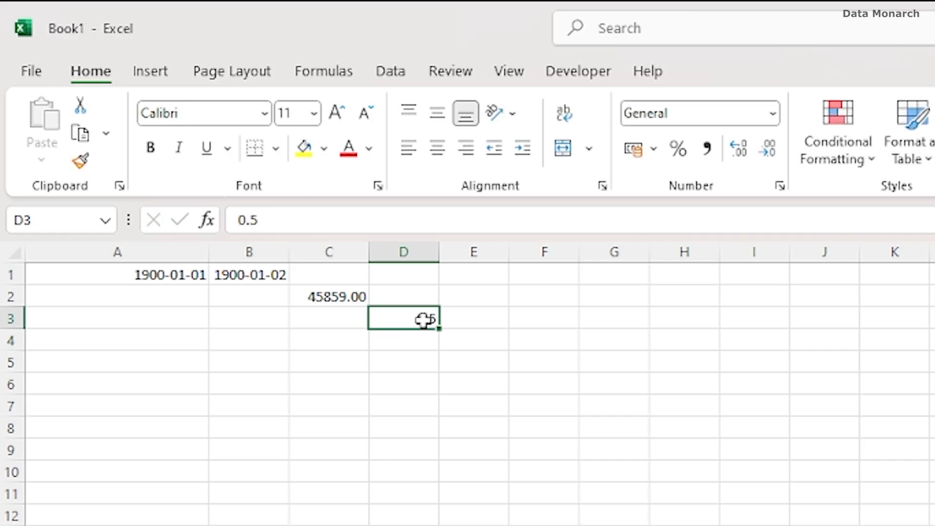
key("ctrl+1")
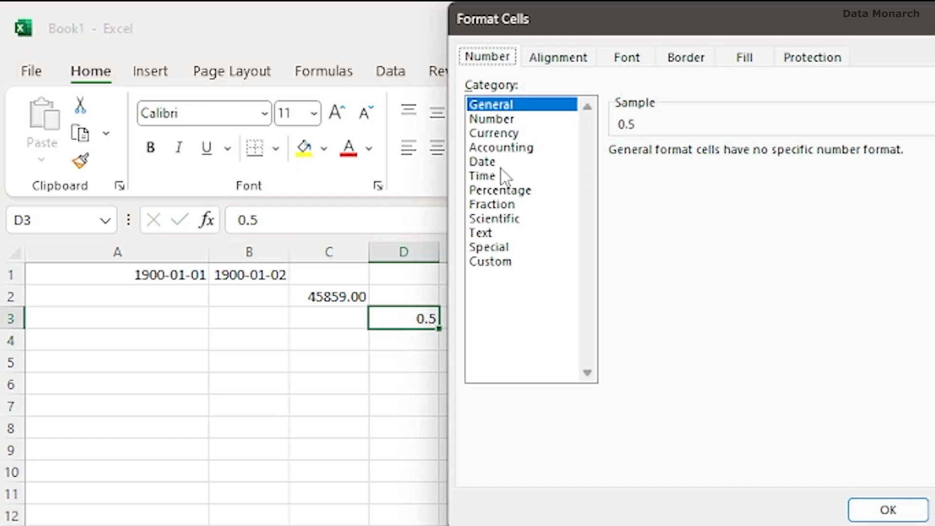
left_click(488, 176)
left_click(888, 510)
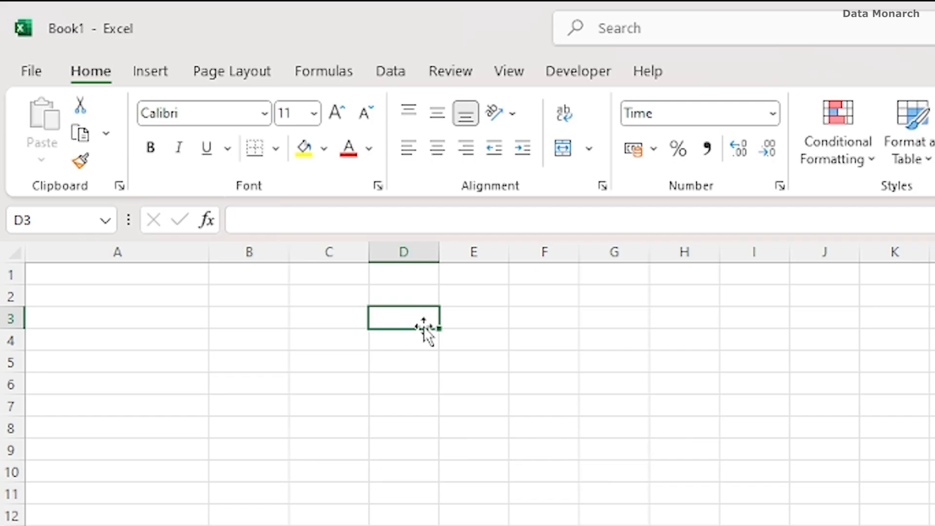
Step: Enter 01/02/2025 in cell D3 and the date 01-Jan-25 in cell D5
type("01/")
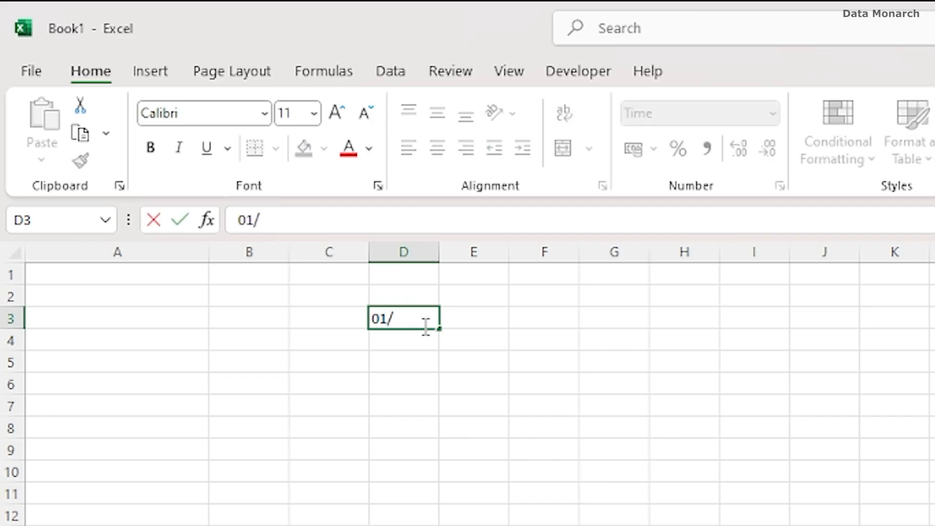
type("02/2025")
left_click(421, 370)
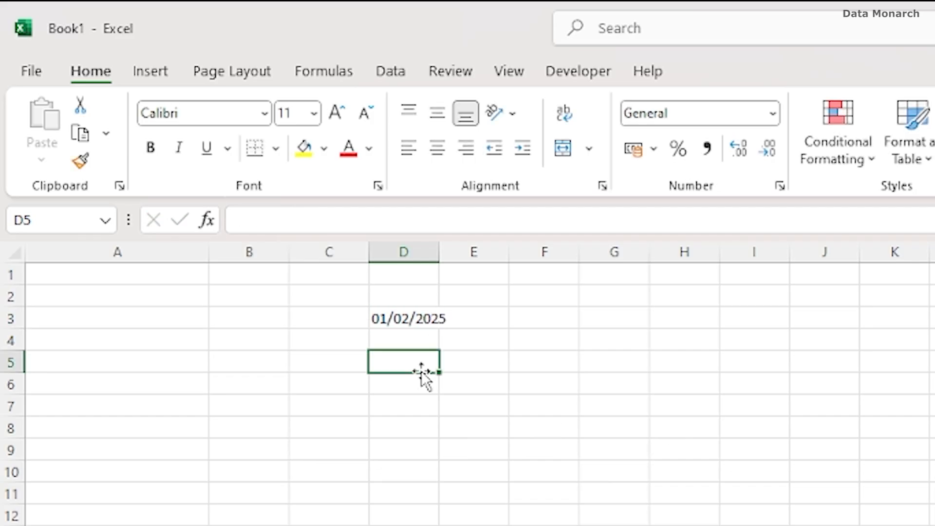
type("01-Jan-")
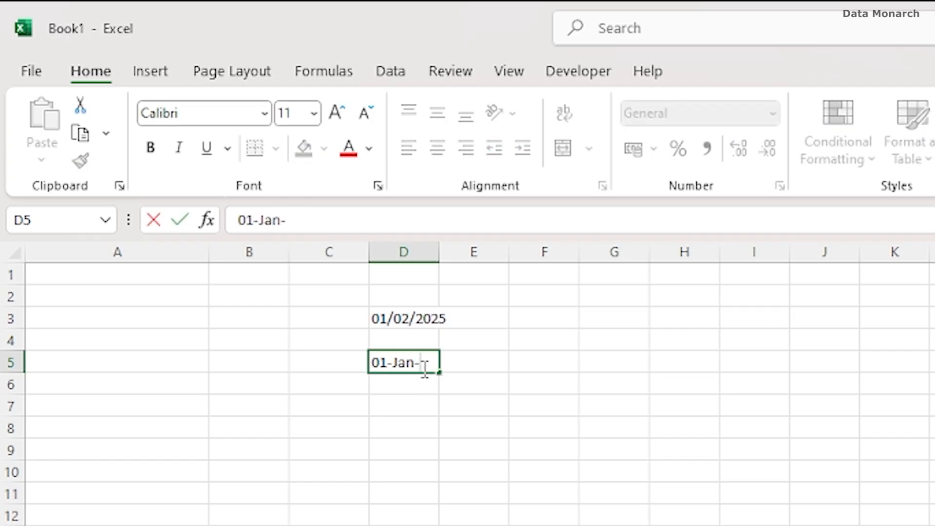
type("25")
key("Return")
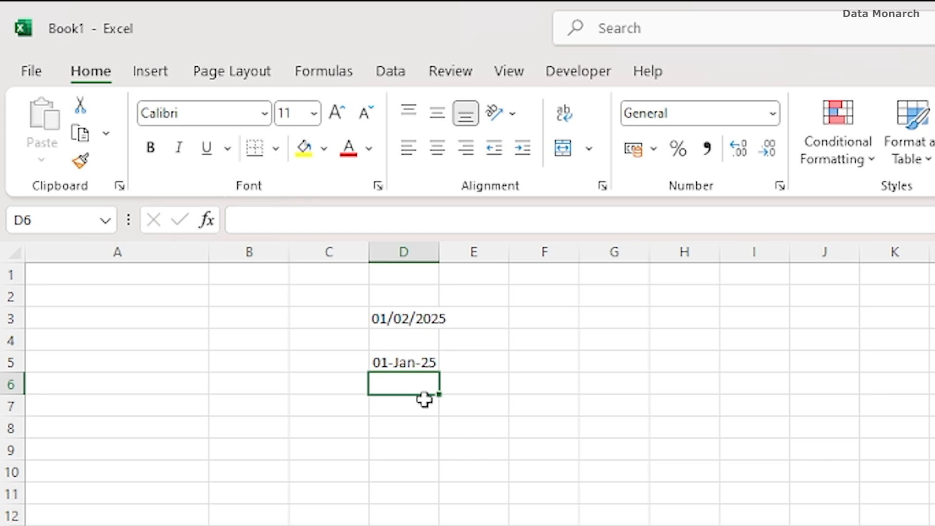
left_click(429, 322)
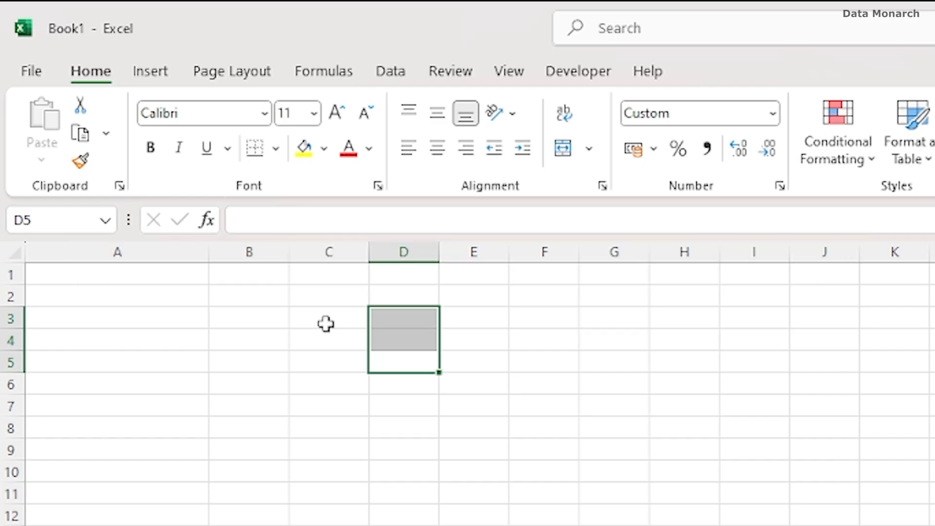
Step: Enter the formula =TODAY() in cell C3
left_click(326, 324)
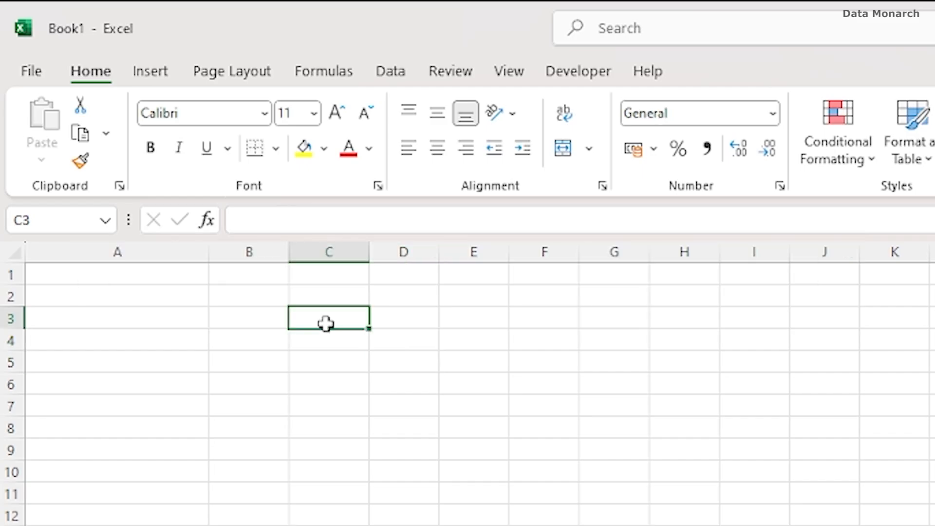
type("=TODAY()")
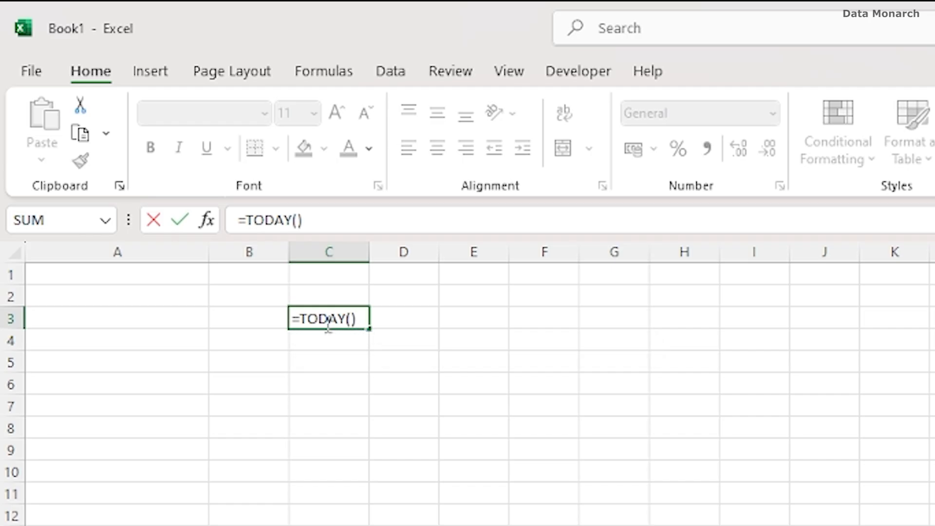
key("Return")
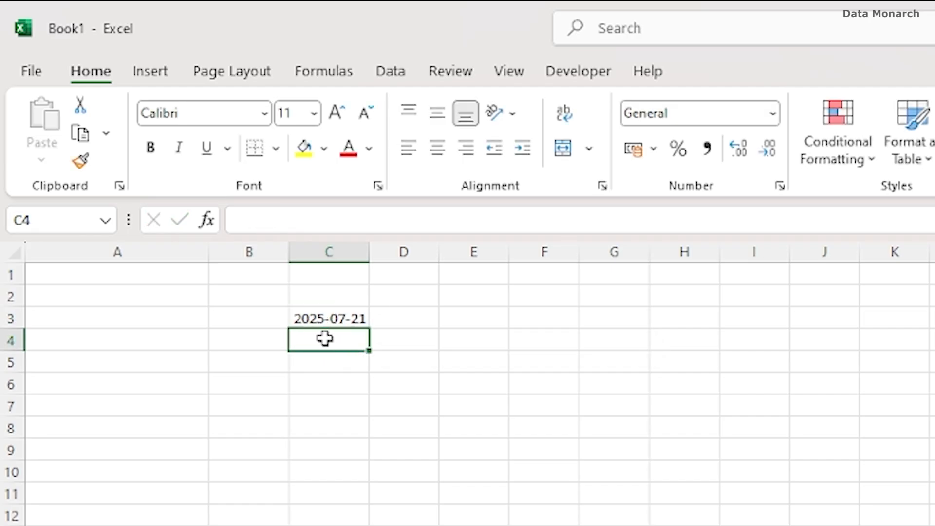
Step: Extend the formula in cell C3 to =TODAY() +7 to add seven days to the current date
left_click(359, 320)
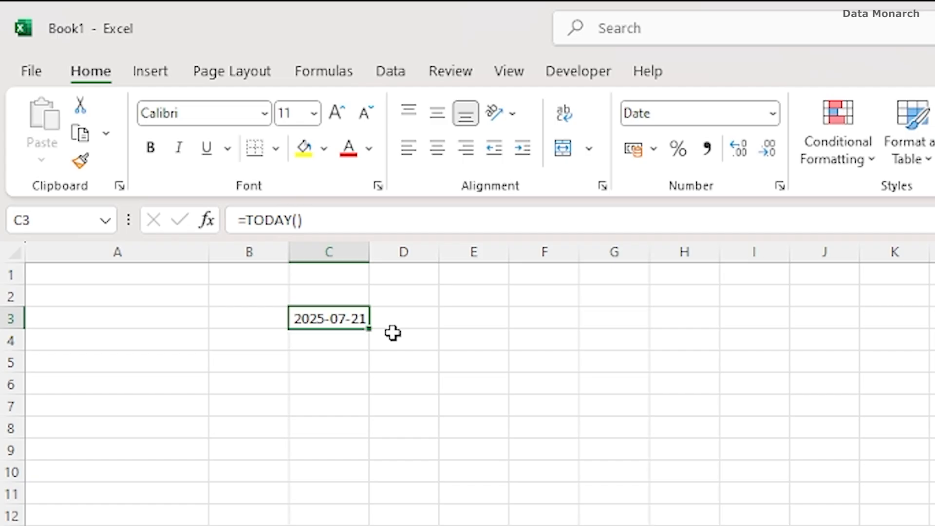
left_click(334, 225)
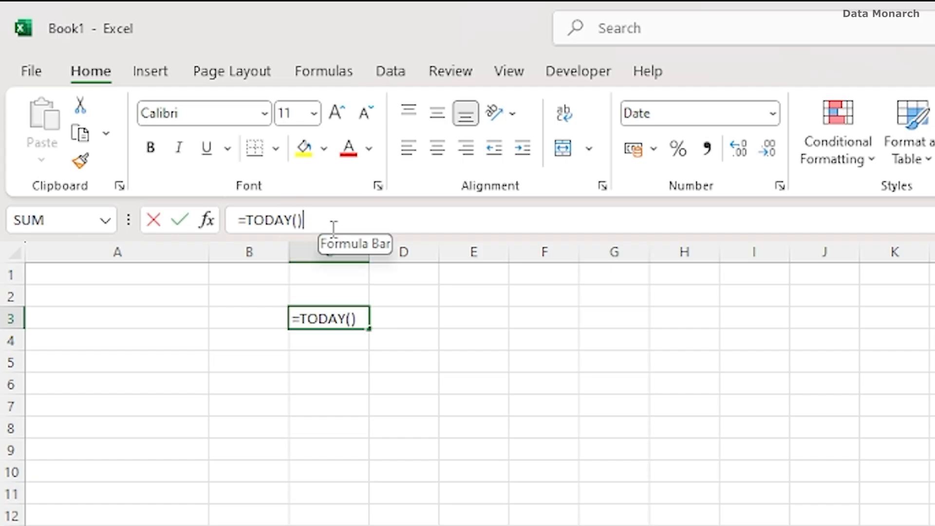
type("+7")
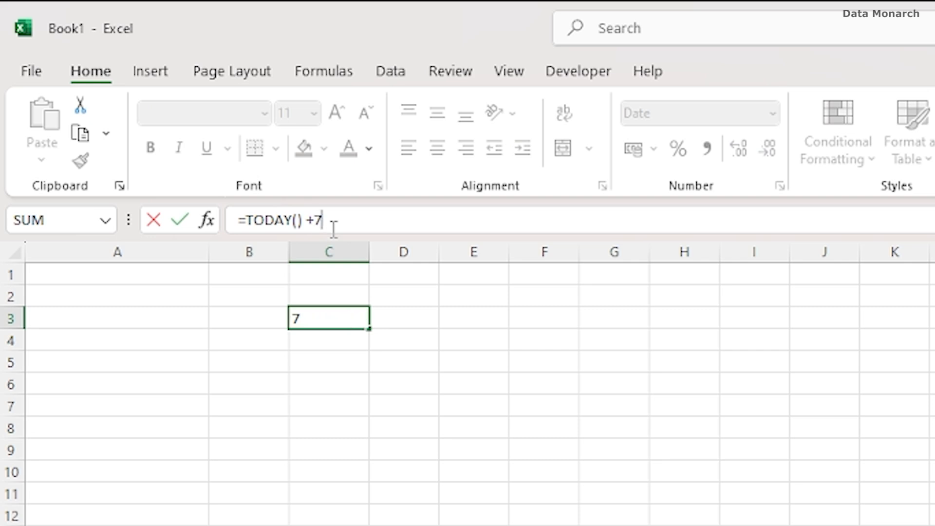
key("Return")
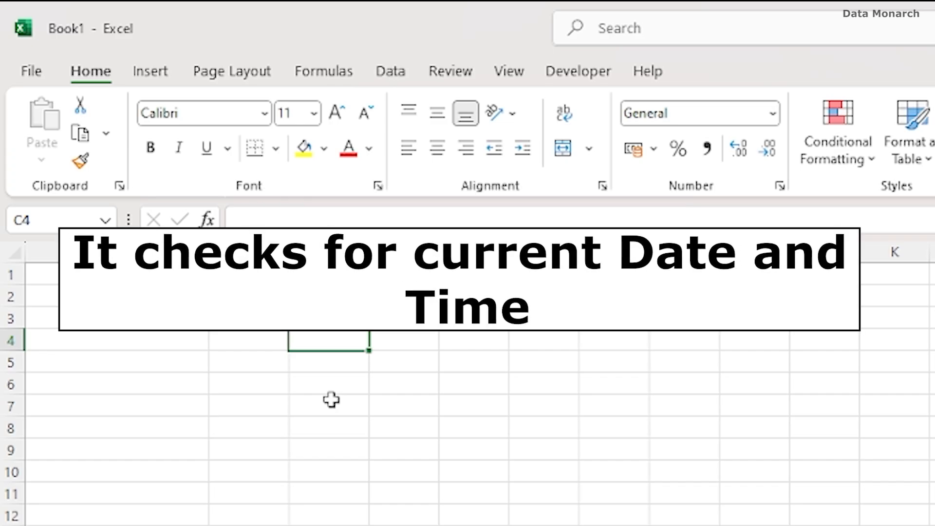
Step: Enter the formula =NOW() in cell E6 and widen column E to fit the full date and time
left_click(507, 385)
type("=")
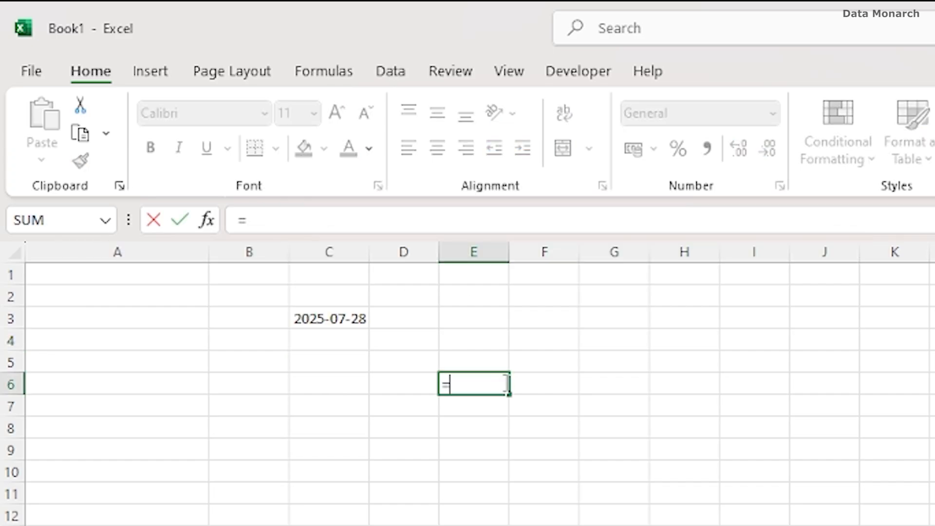
type("NOW(")
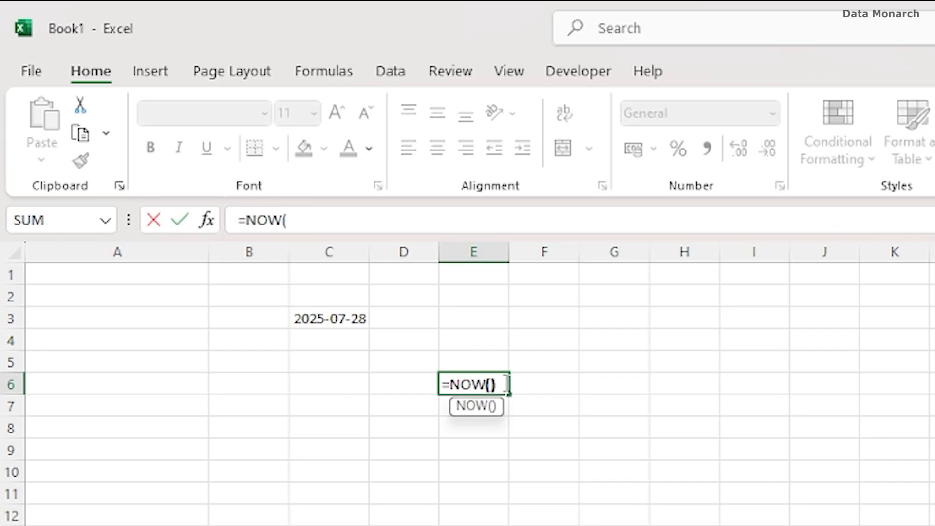
type(")")
key("Return")
left_click_drag(558, 251, 610, 252)
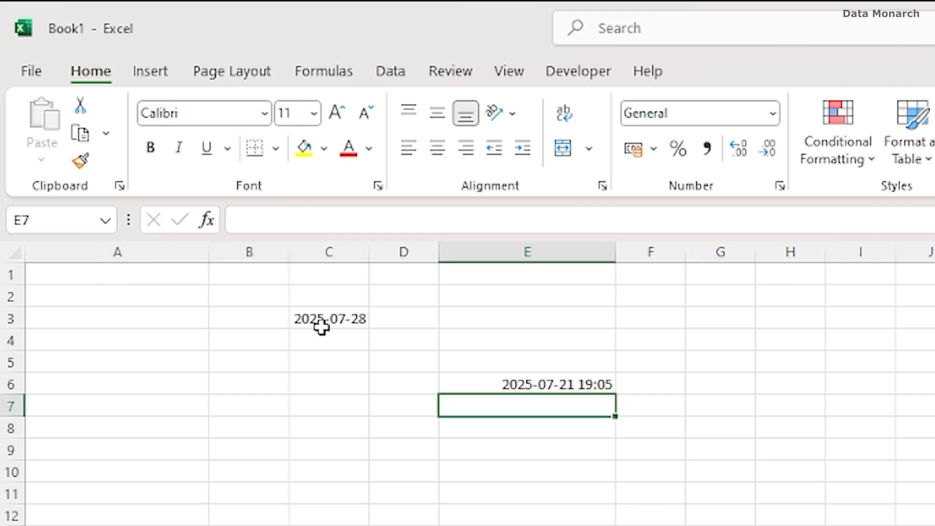
Step: Extract the day from the date in C3 by entering =DAY(C3) in cell E10
left_click(480, 472)
type("=DAY")
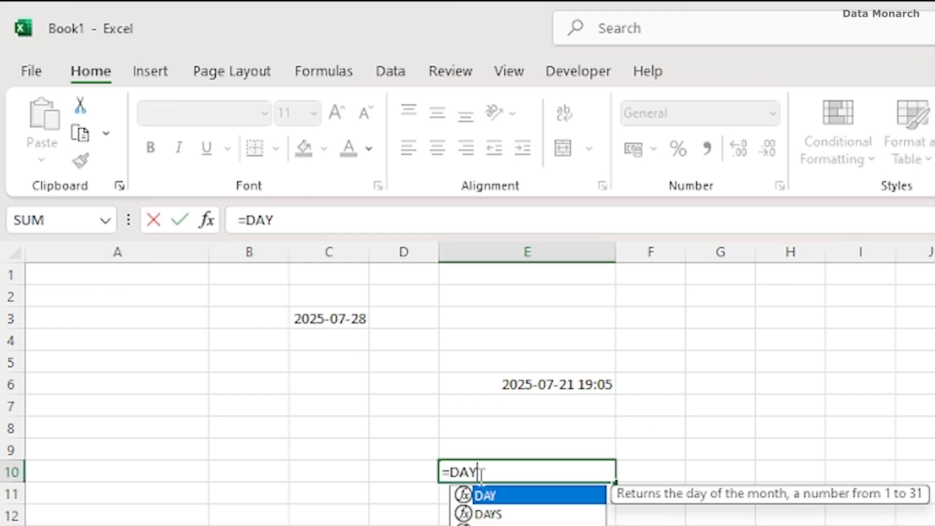
type("(")
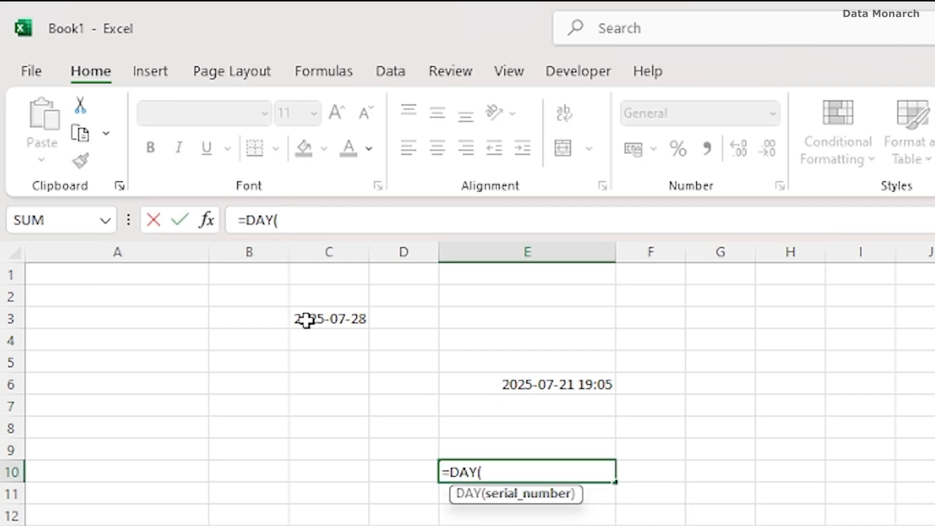
left_click(340, 319)
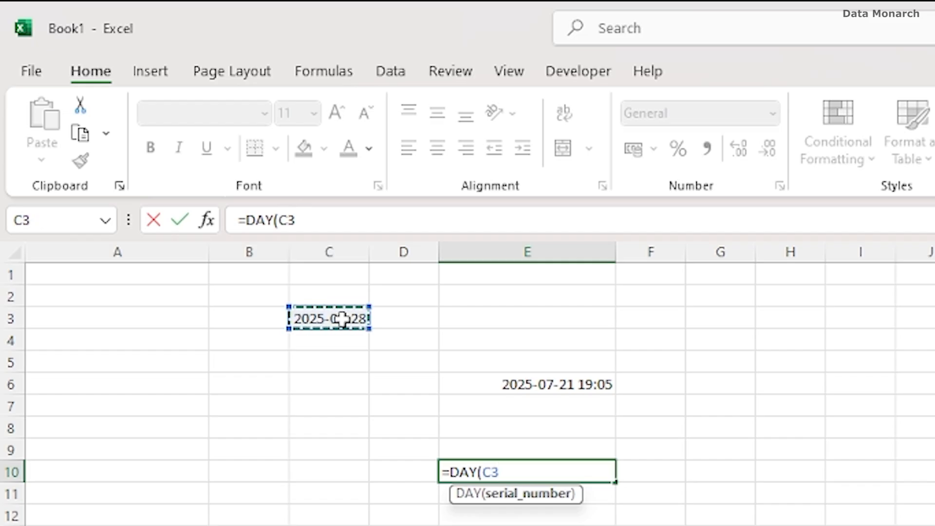
type(")")
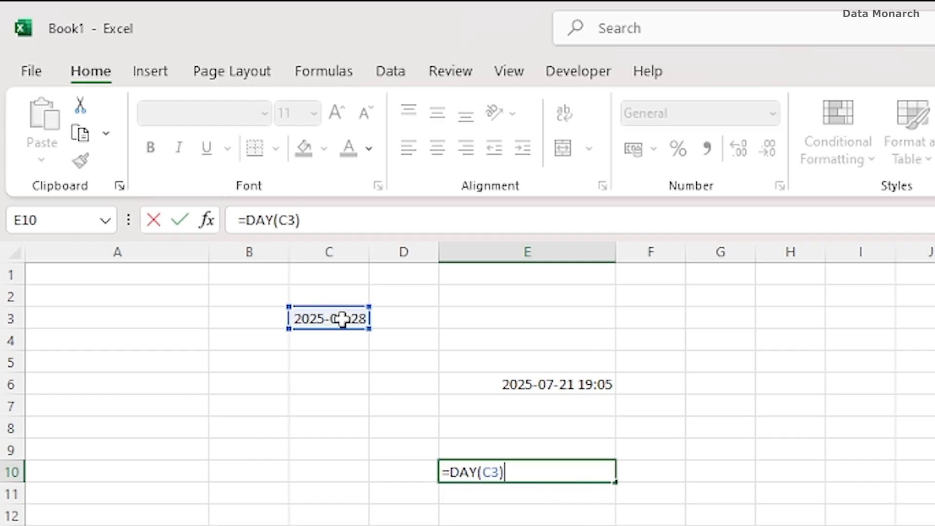
key("Return")
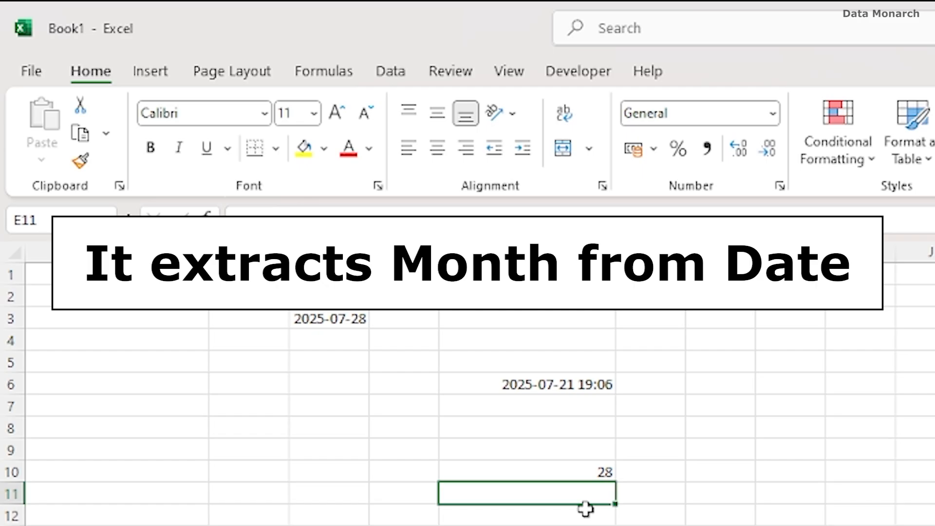
Step: Extract the month from the date in C3 by entering the MONTH function in cell E11
type("=")
type("H(")
left_click(324, 317)
type(")")
key("Return")
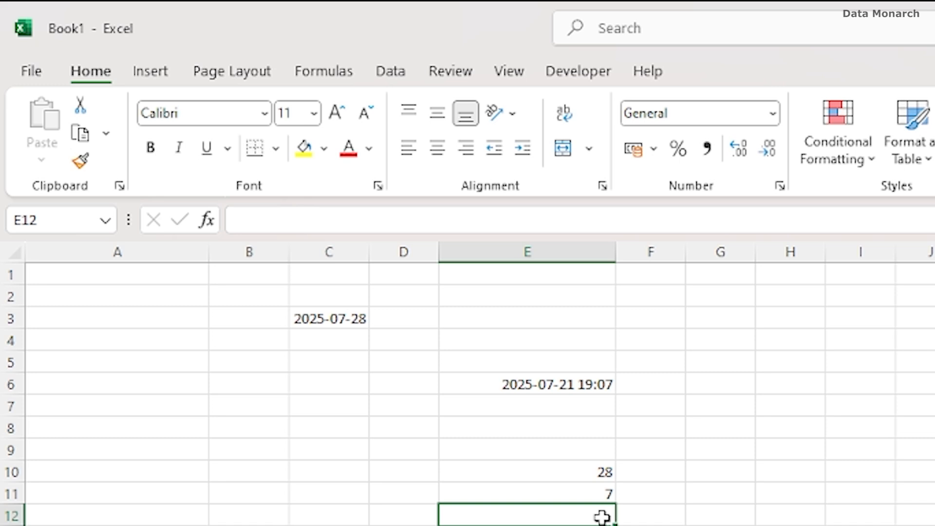
Step: Convert the month number in E11 to a weekday name by entering =TEXT(E11, "DDDD") in cell F11
left_click(662, 496)
type("=")
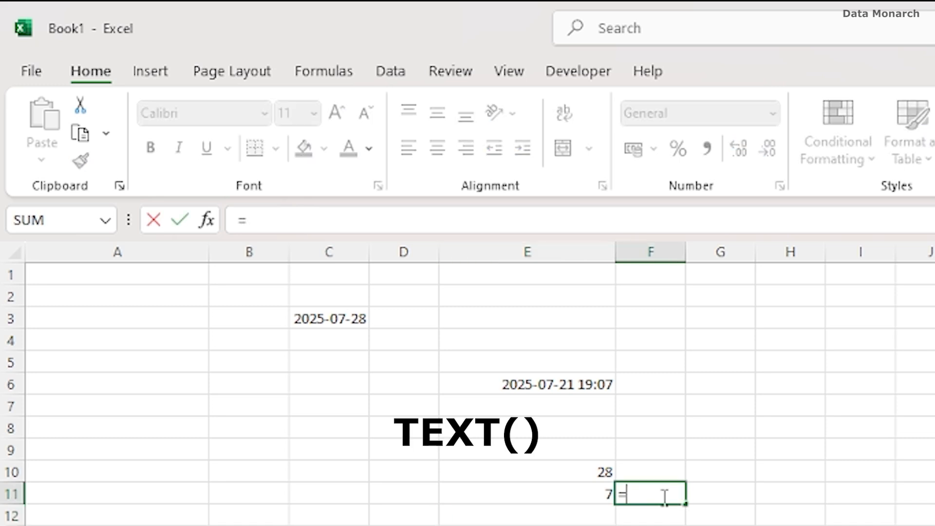
type("TEXT(")
left_click(597, 494)
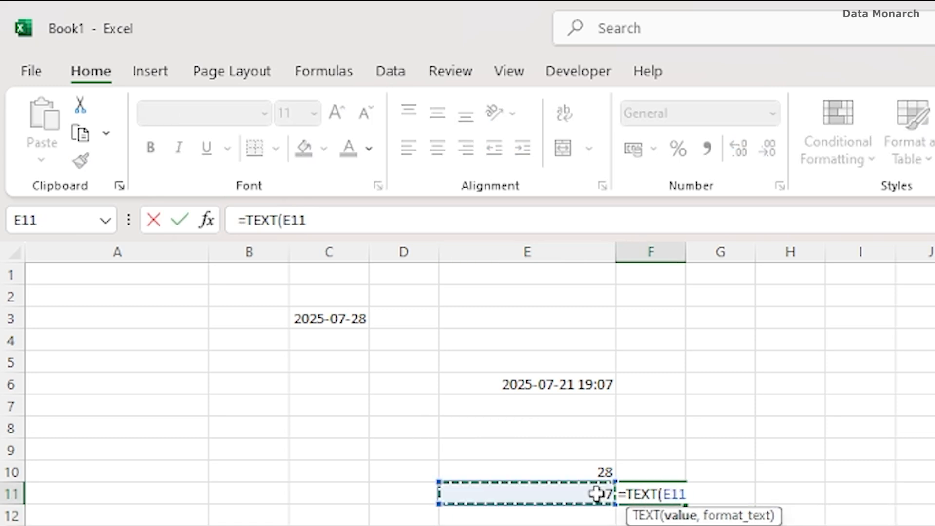
type(", \"DDDD\"")
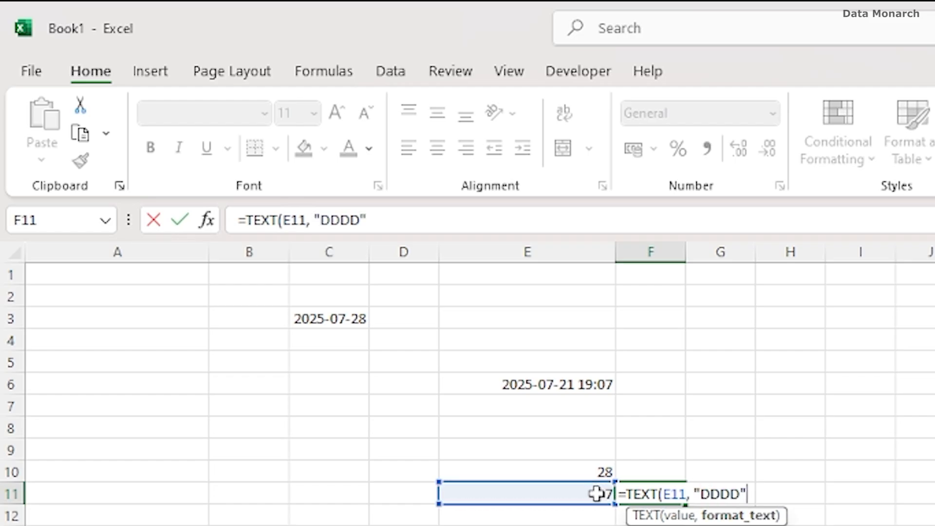
type(")")
key("Return")
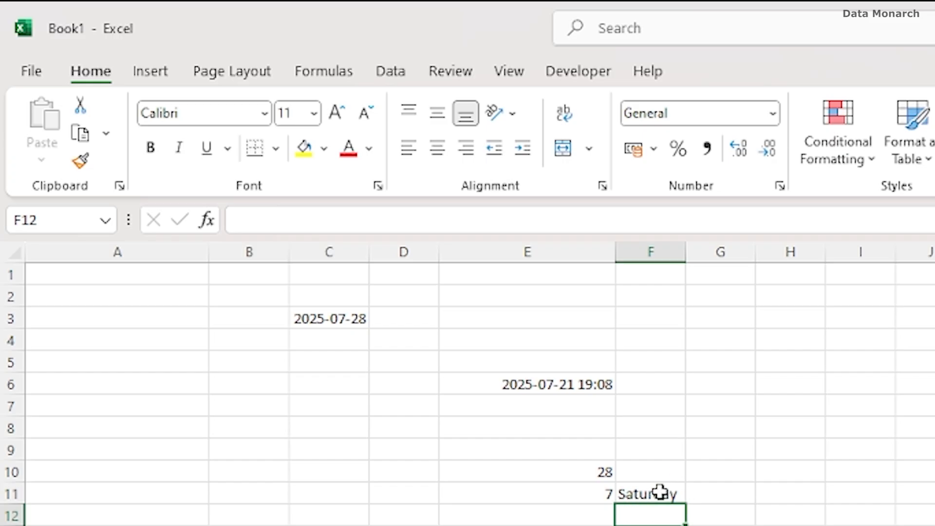
Step: Wrap the MONTH formula in cell E11 in a TEXT function, making it =TEXT(MONTH(C3), "MMMM")
left_click(556, 496)
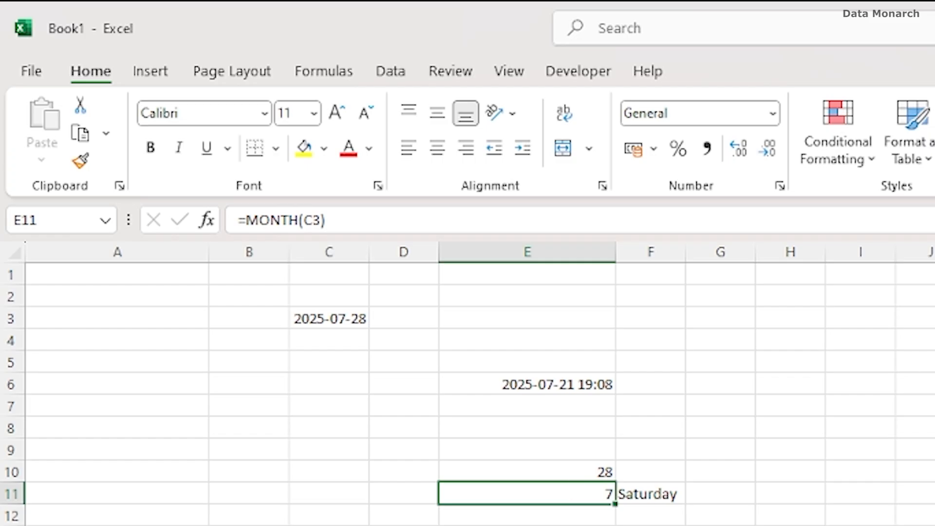
key("ctrl+shift+u")
left_click(248, 226)
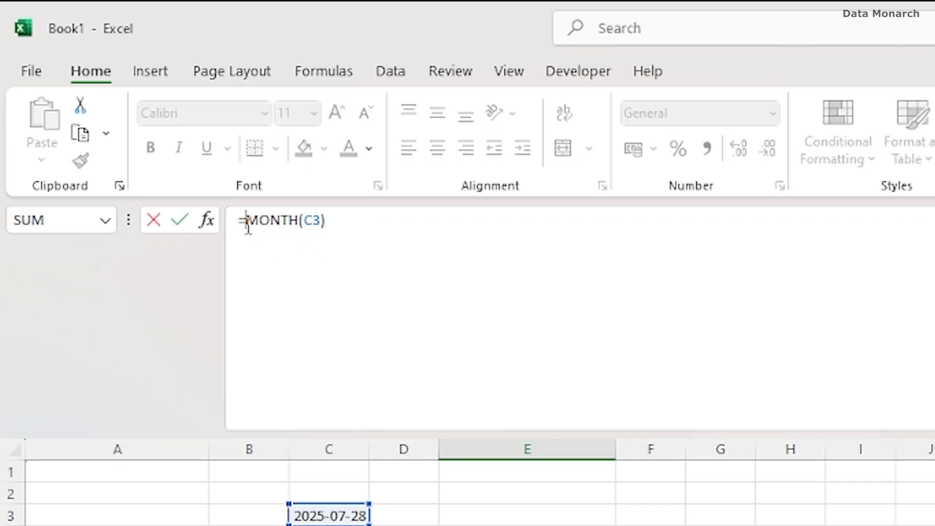
type("TEXT")
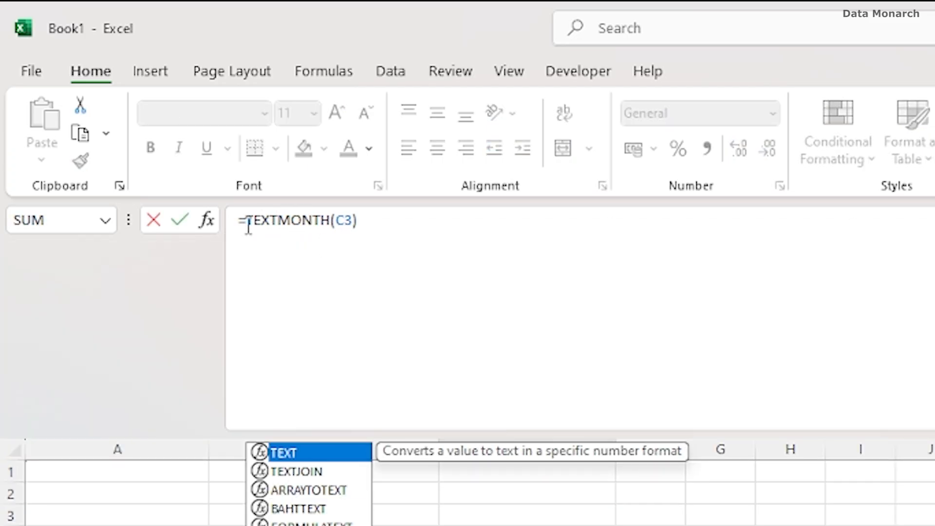
type("(")
left_click(379, 219)
type(",")
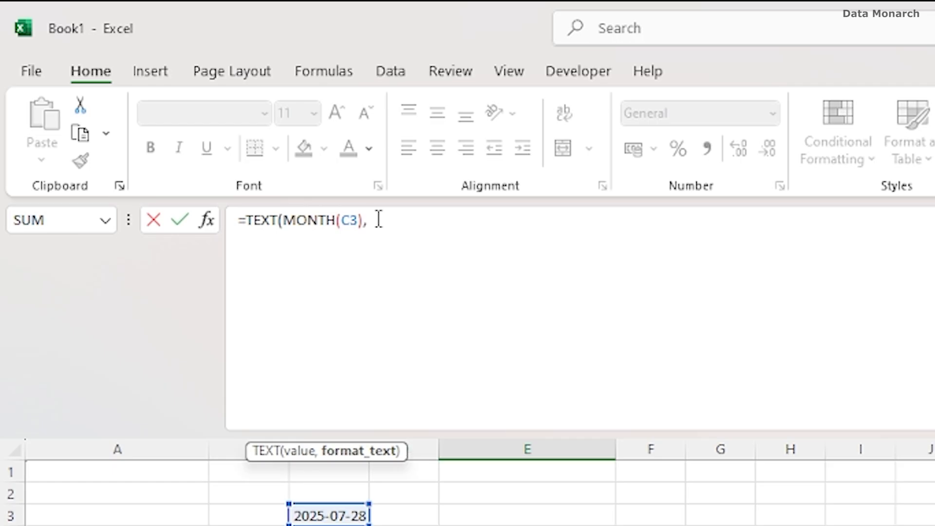
type(" \"MMMM\")")
key("Return")
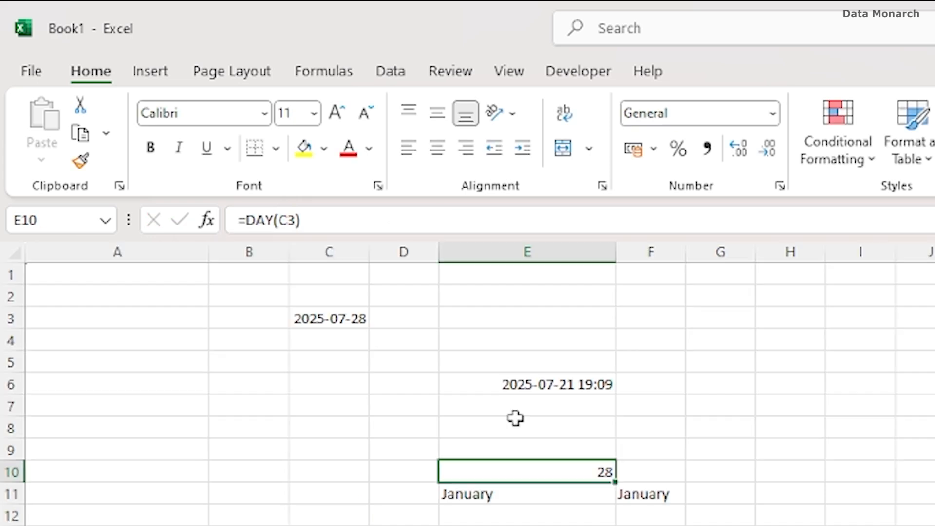
Step: Wrap the DAY formula in cell E10 in a TEXT function, making it =TEXT(DAY(C3), "dddd")
left_click(248, 222)
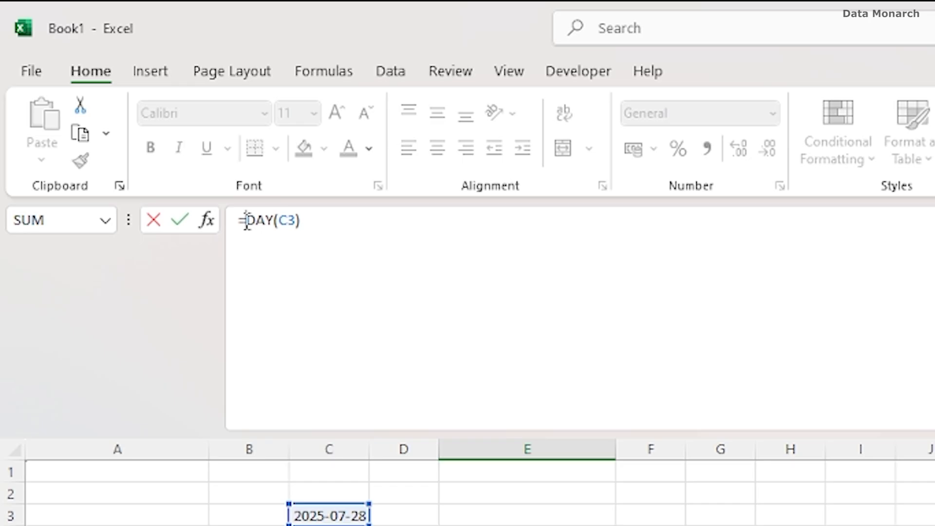
type("TEXT(")
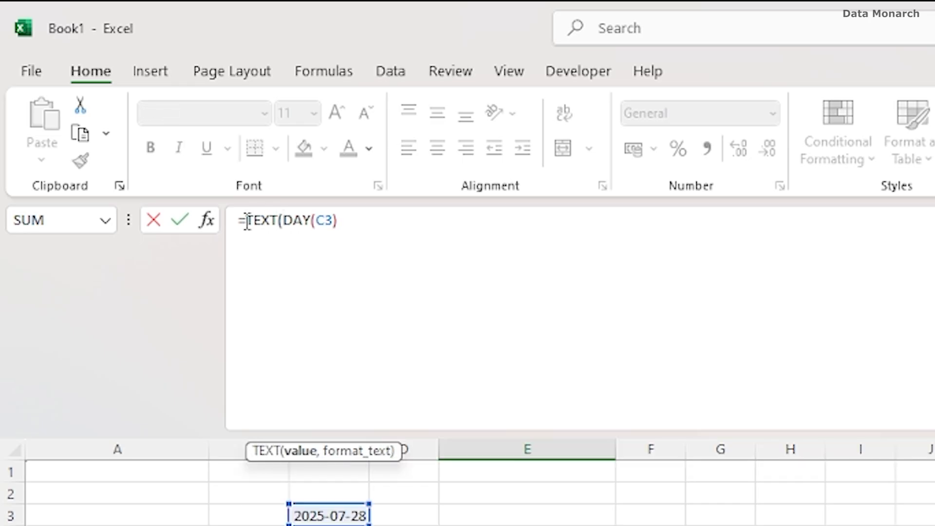
left_click(346, 221)
type(", \"ddd")
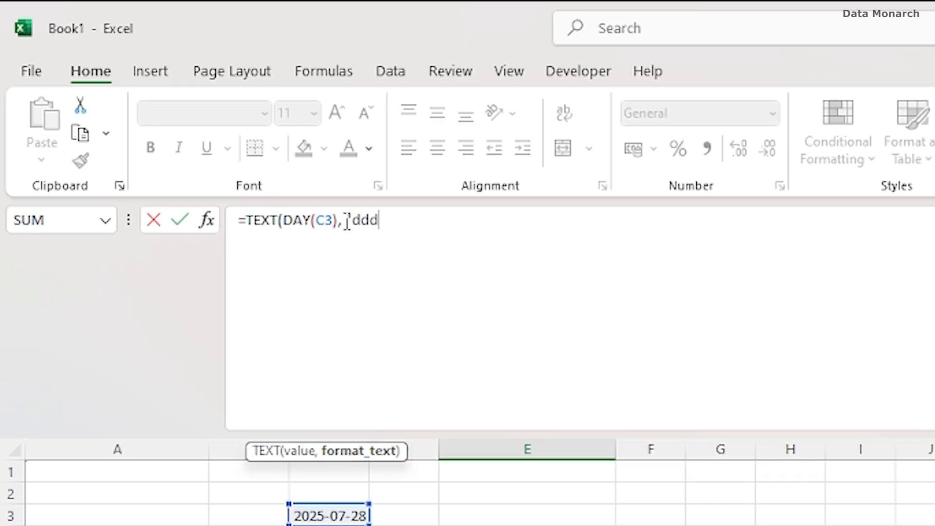
type("d\")")
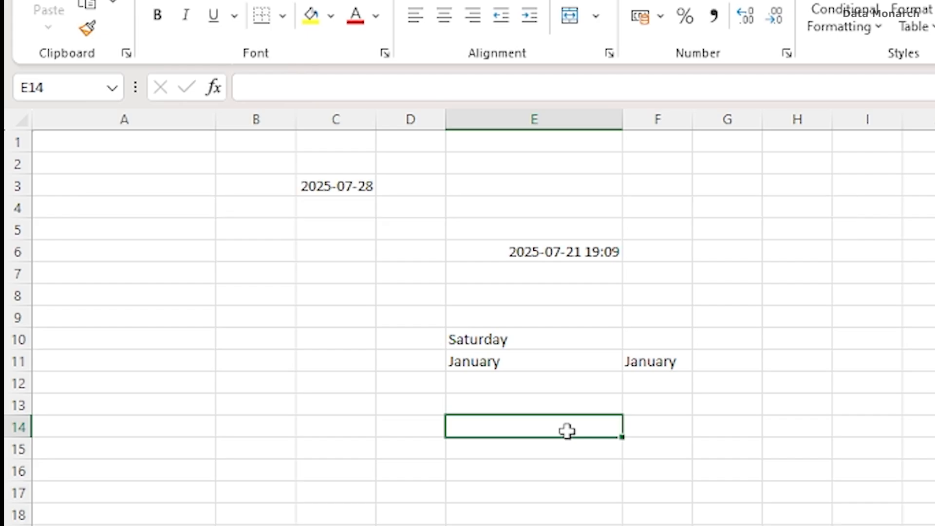
Step: Extract the year from the date in C3 by entering =YEAR(C3) in cell E14
type("=YEAR(")
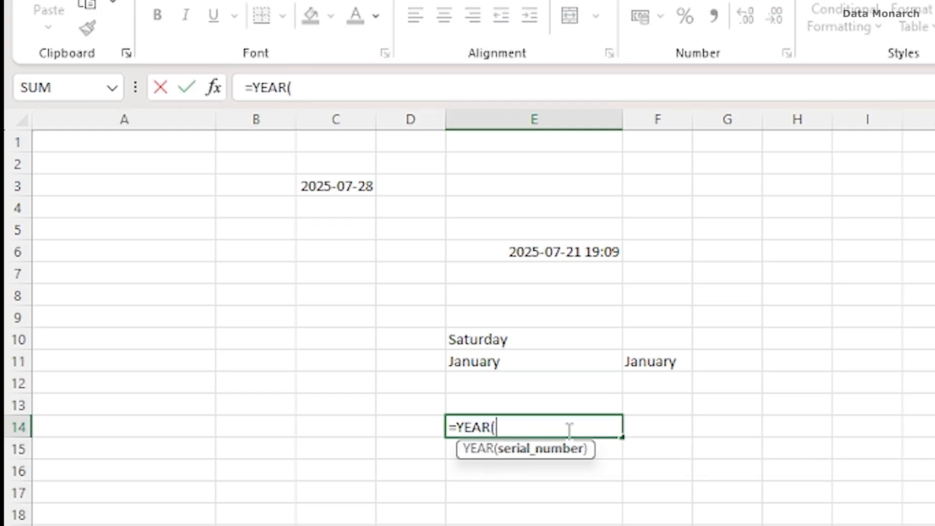
left_click(344, 186)
type(")")
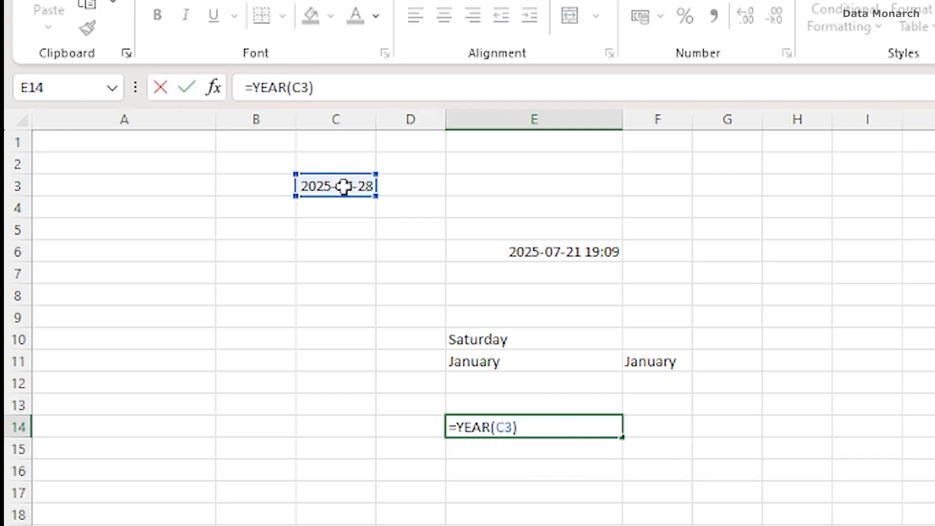
key("Return")
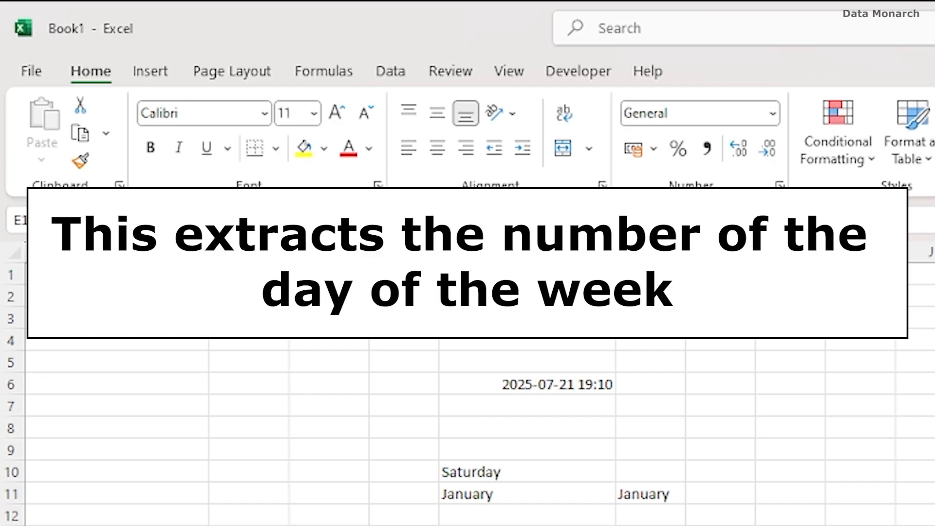
Step: Enter =WEEKDAY(C3,1) in cell E15 to number the weekday of C3 from Sunday as 1 through Saturday as 7
type("=WEEKDAY")
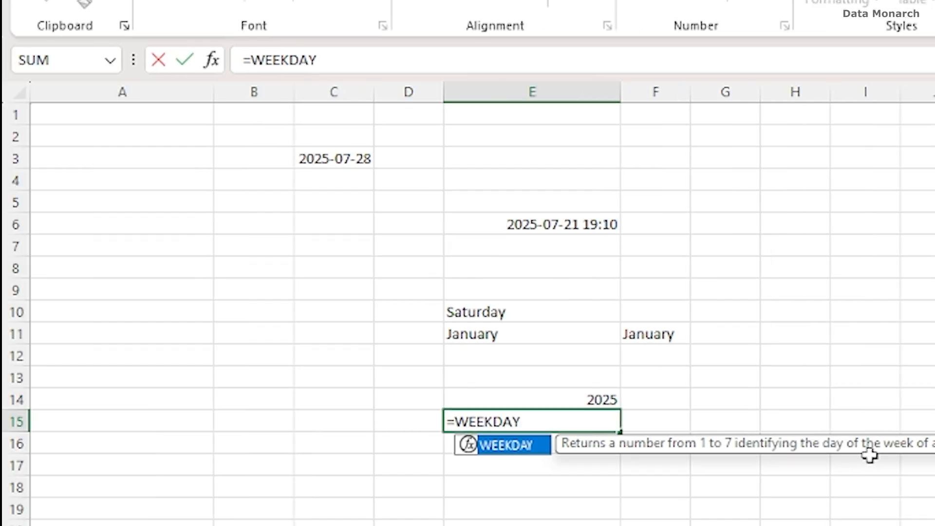
type("(")
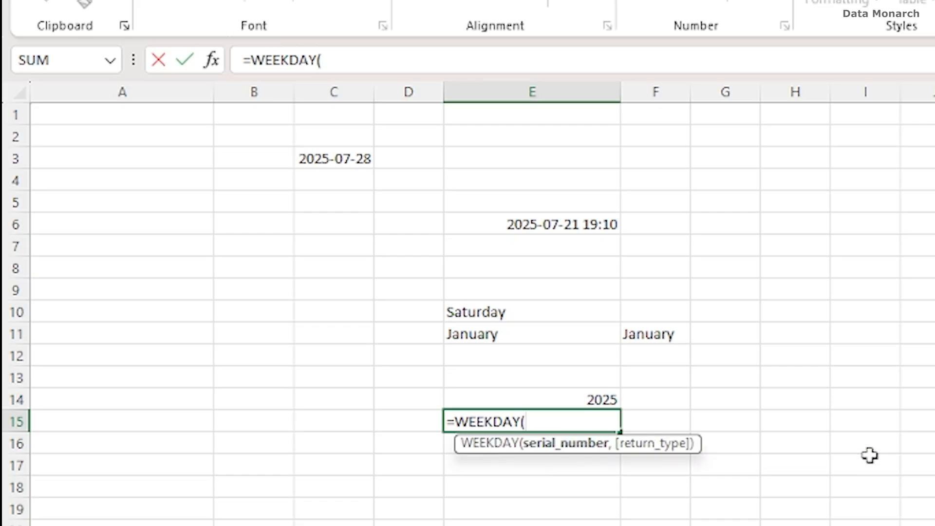
left_click(346, 157)
type(",")
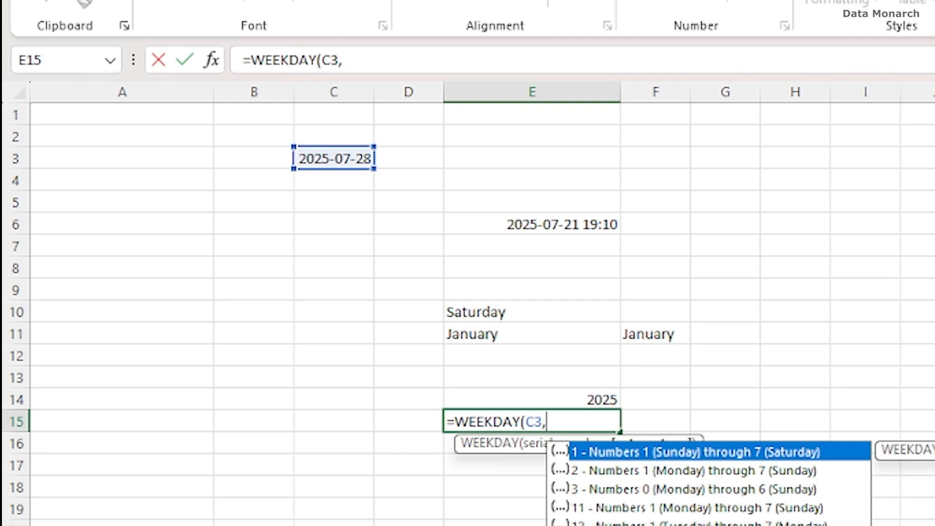
type("1")
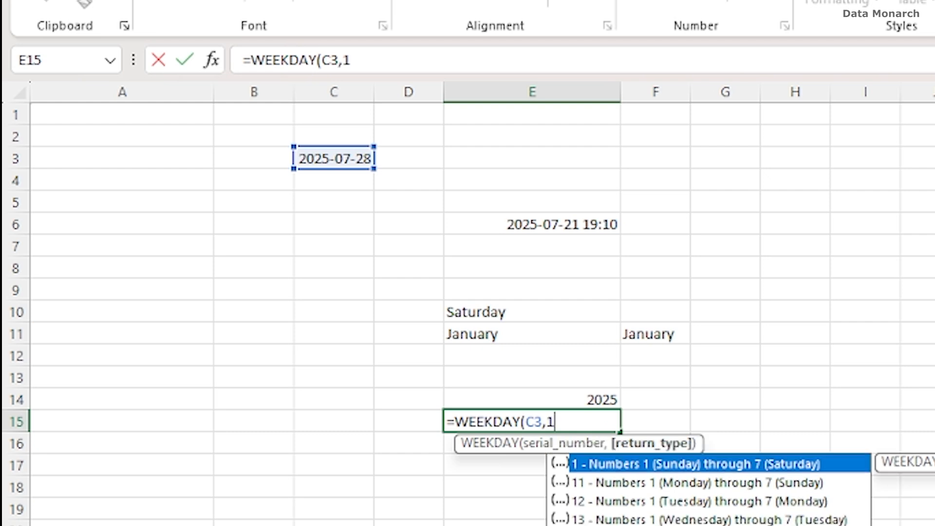
type(")")
key("ctrl+Return")
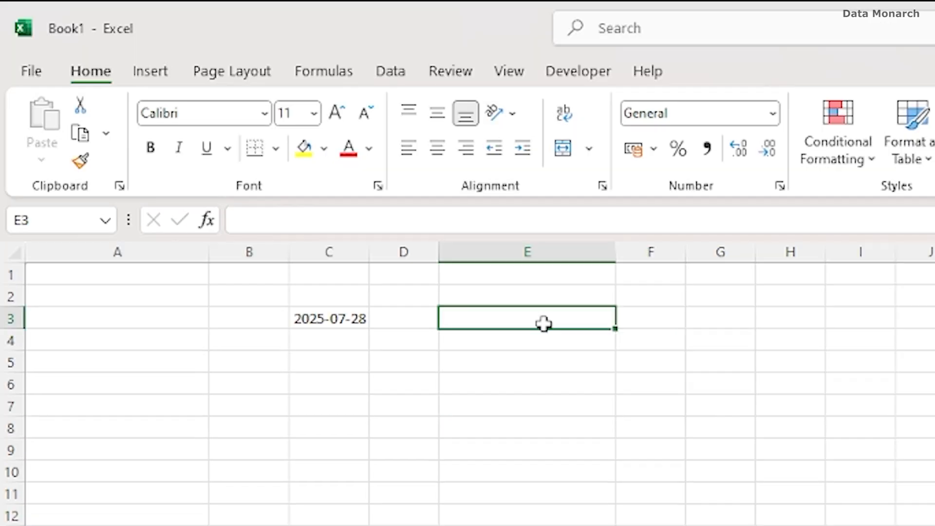
Step: Enter =TEXT(TODAY(), "dddd") in cell E3 to return the current date's weekday name
type("=TEXT(")
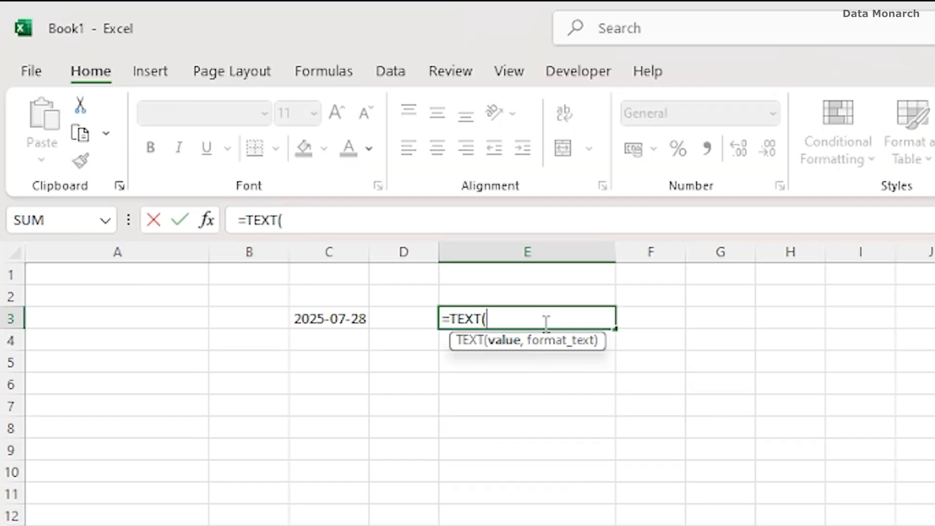
type("Today(), \"d")
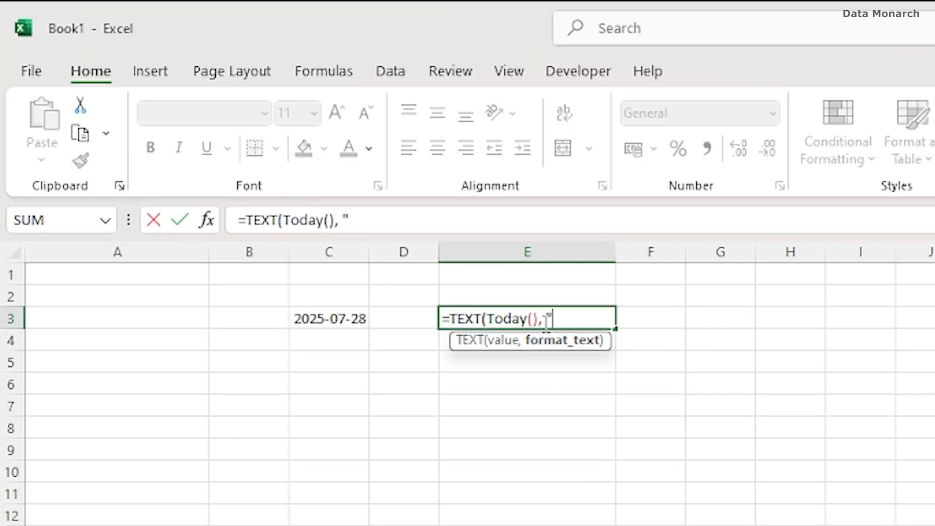
type("ddd\")")
key("ctrl+Return")
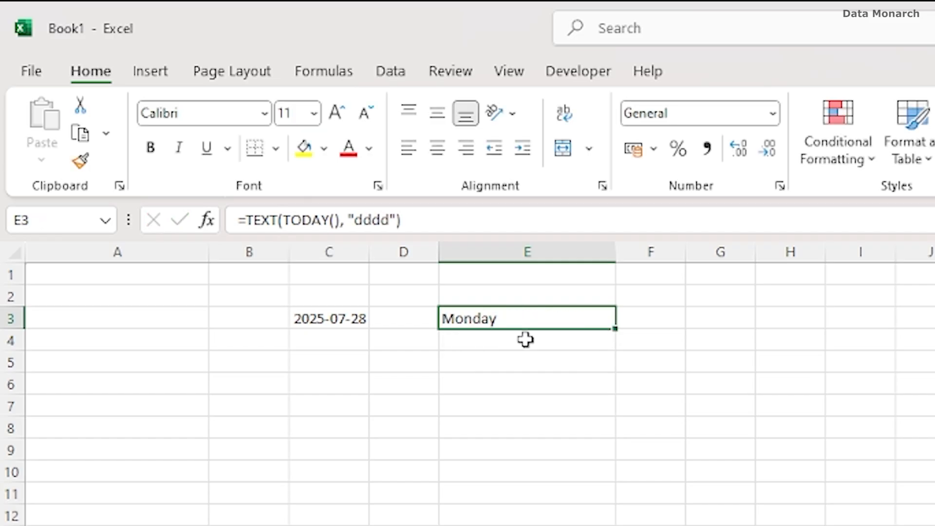
Step: Enter =TEXT(TODAY(), "dddd, mmmm dd, yyyy") in cell E4 to write out the current date in full, and review the formula
left_click(525, 340)
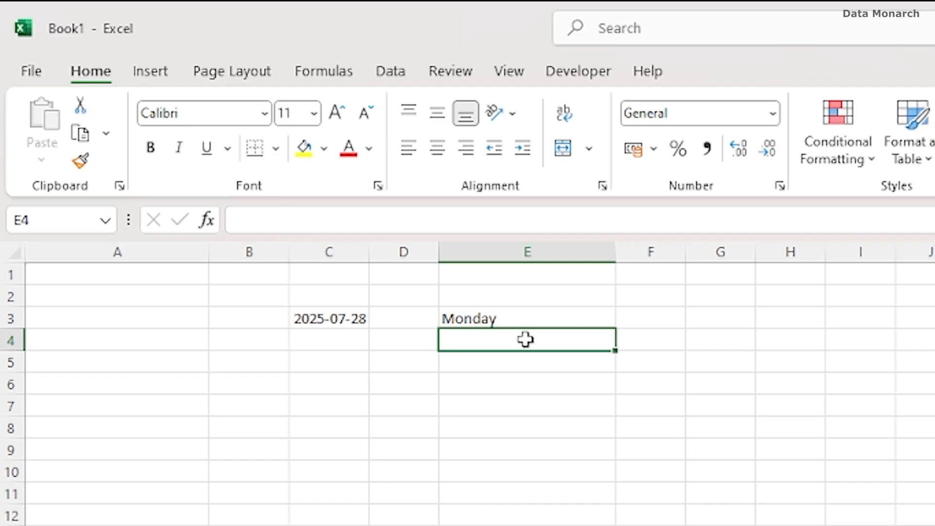
type("=")
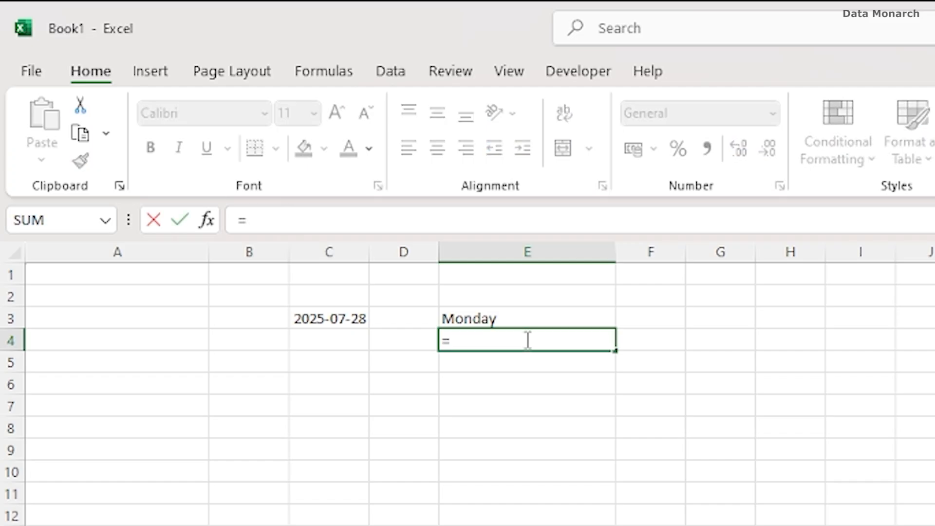
type("TEXT(")
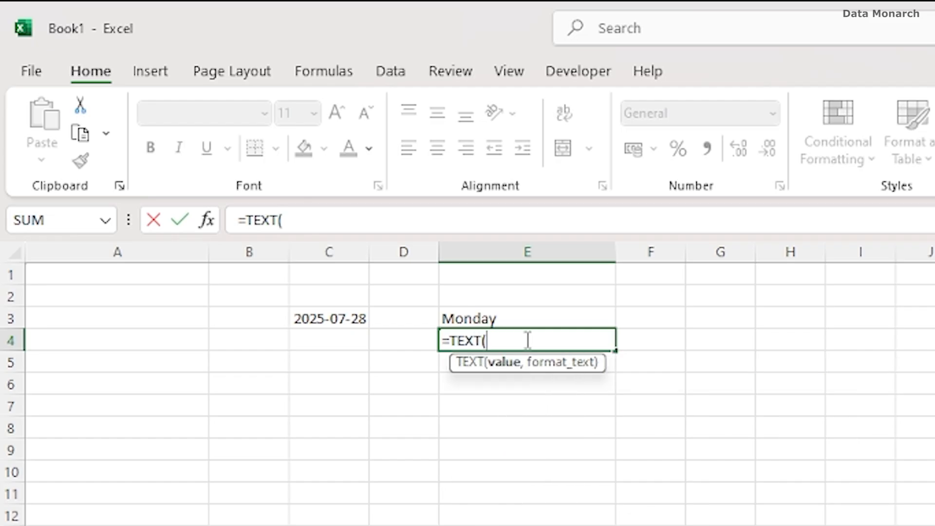
type("TOD")
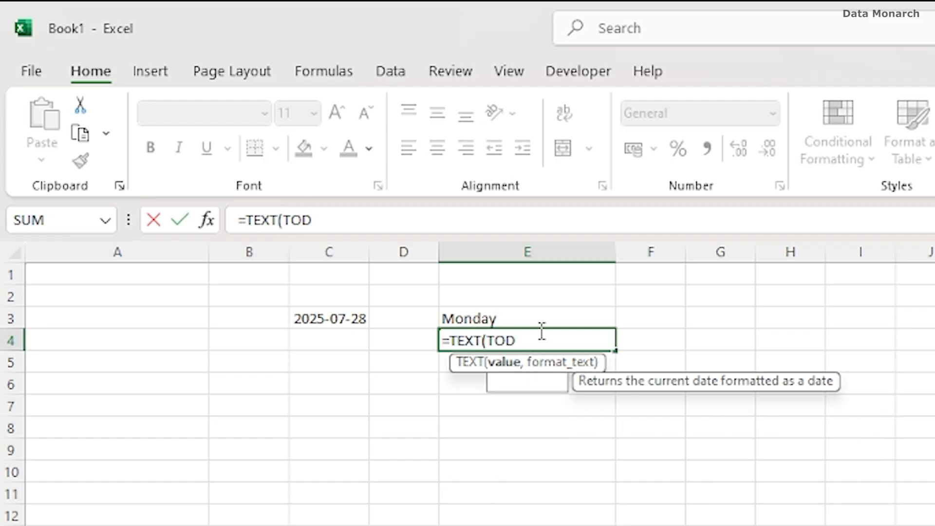
type("AY(),")
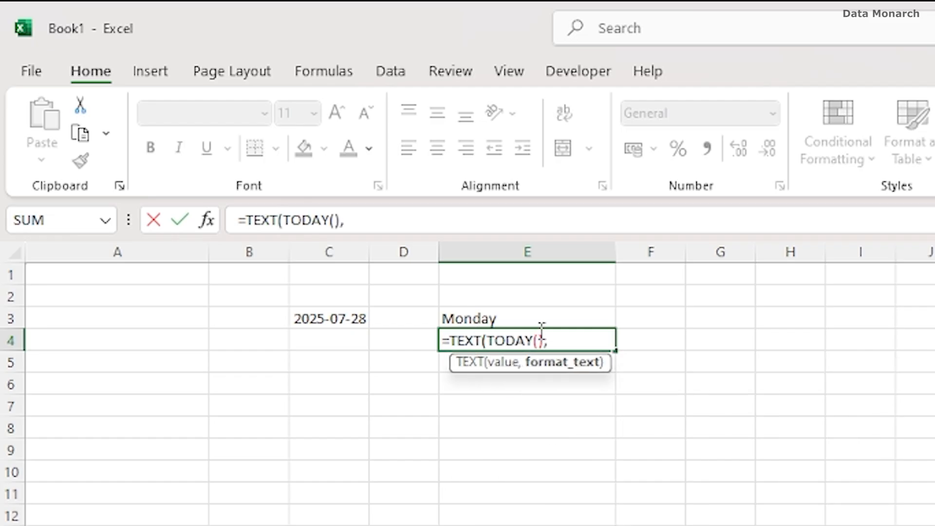
type(" \"dddd, mmmm dd, ")
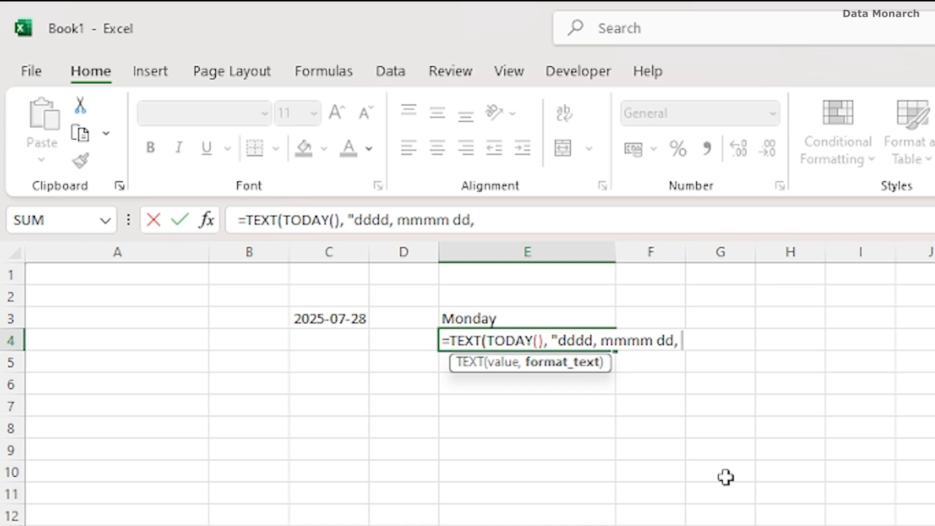
type("yyyy\"")
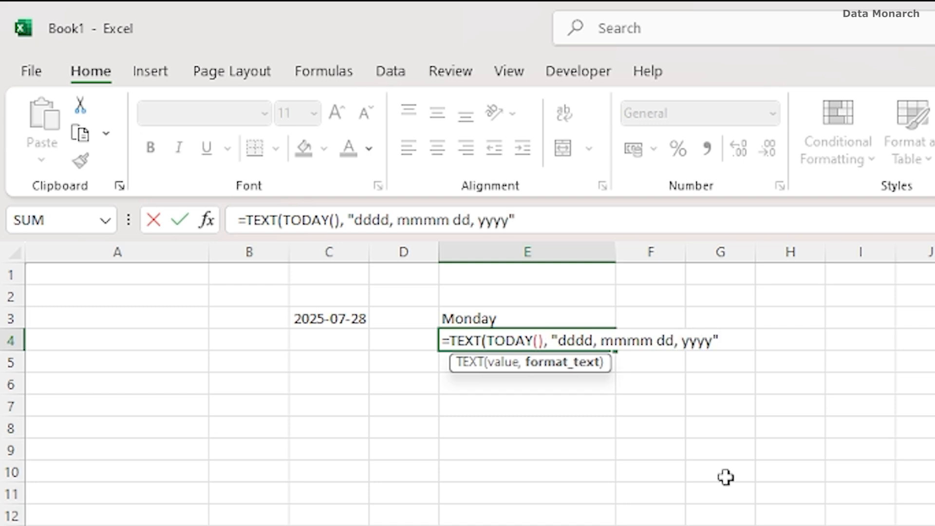
type(")")
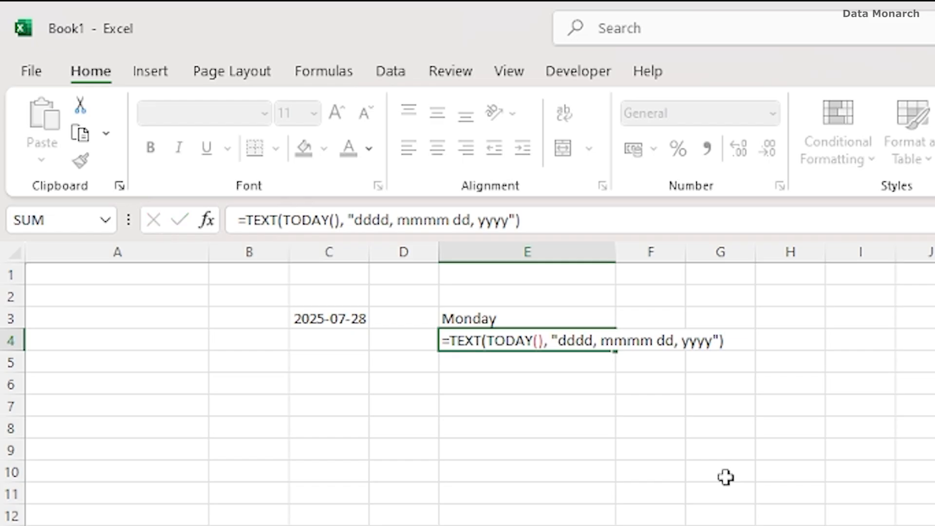
key("Return")
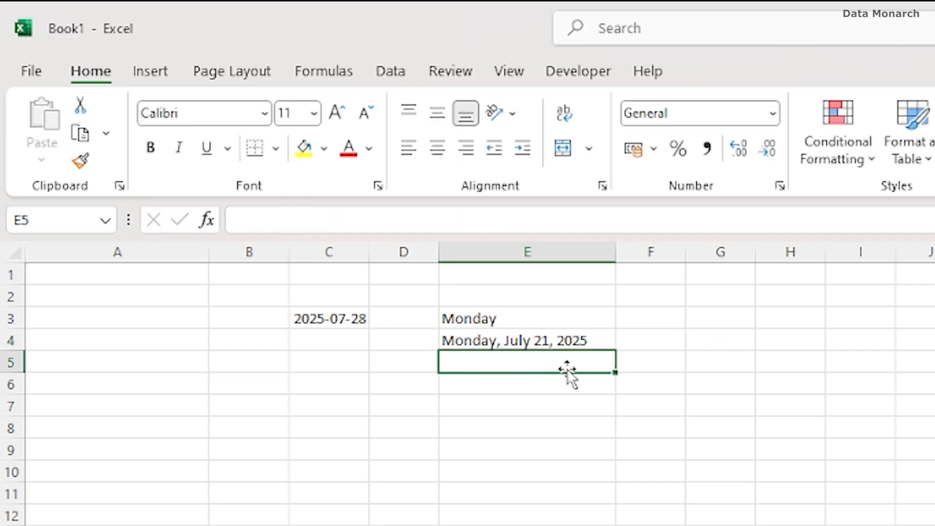
double_click(546, 341)
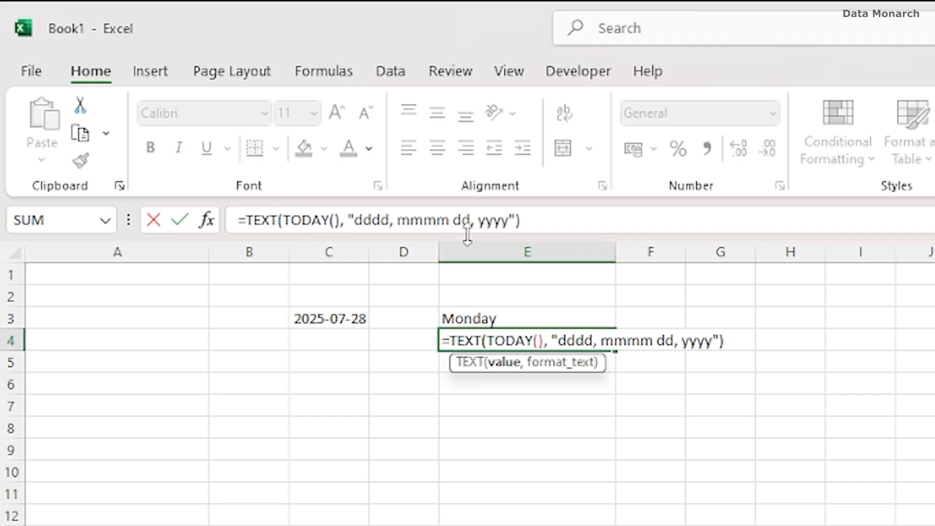
key("Return")
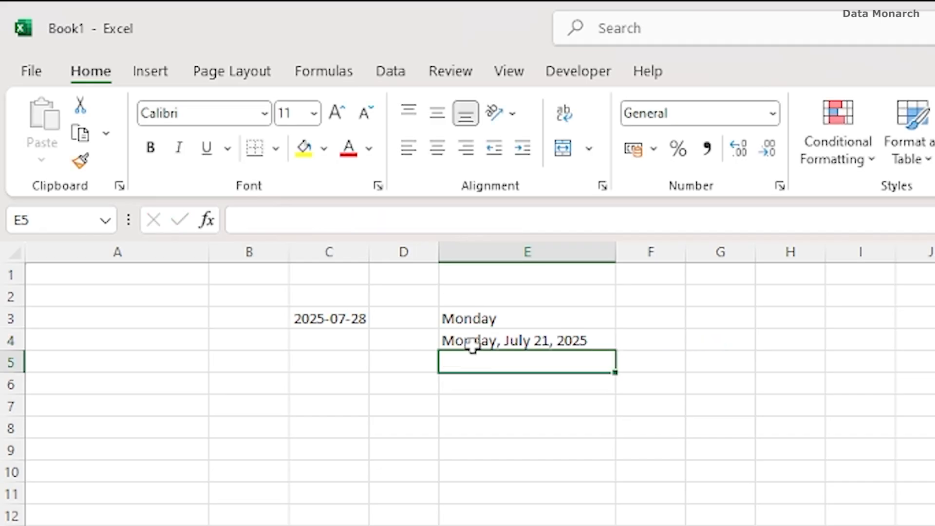
Step: Enter ="Report as of" & TEXT(TODAY(), "dddd, mmmm dd,yyyy") in cell E6 to build a report heading with the current date
left_click(473, 343)
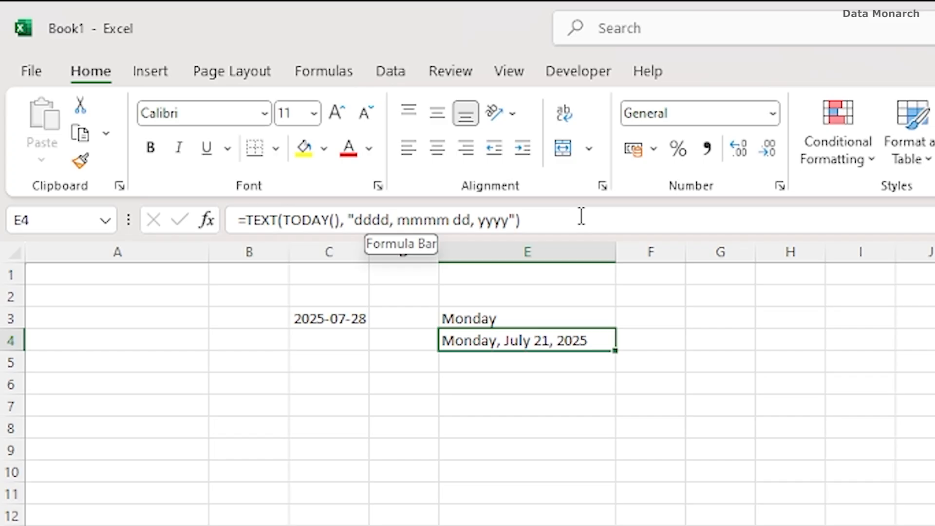
left_click(515, 386)
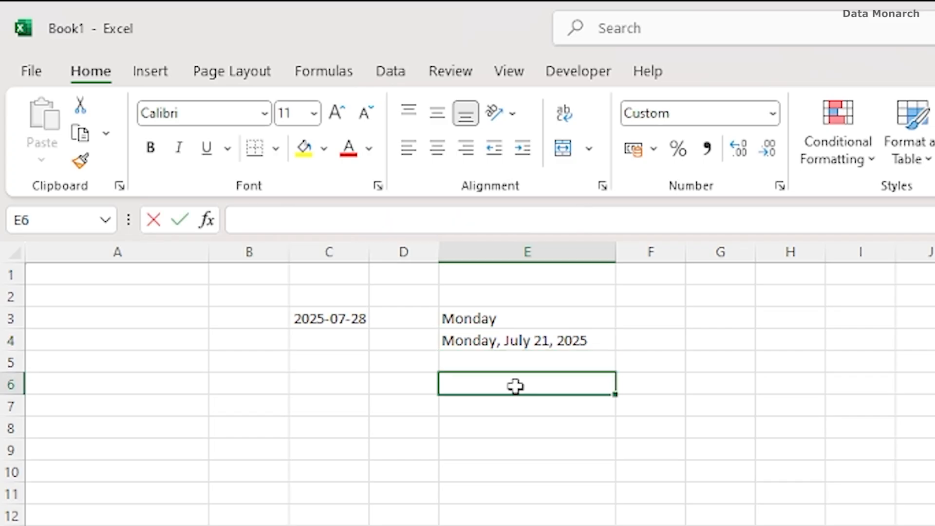
type("=\"Re")
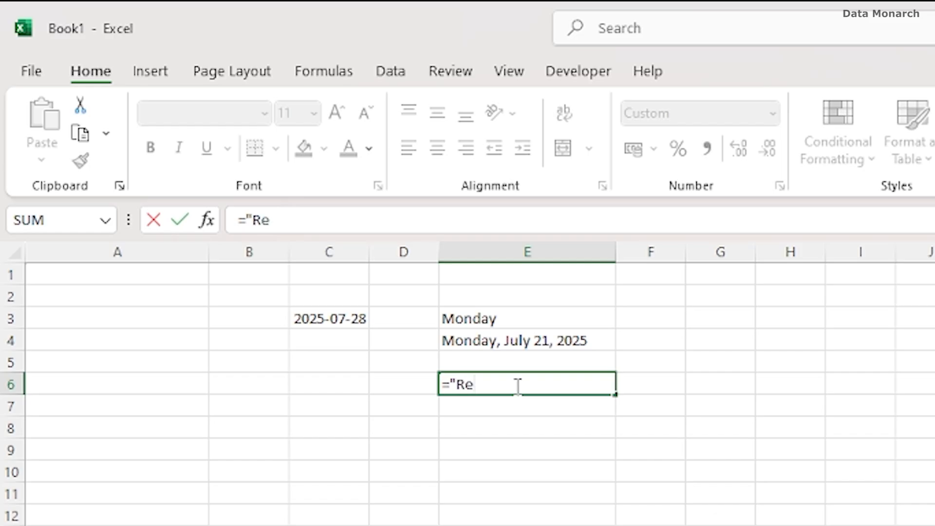
type("port as of\"")
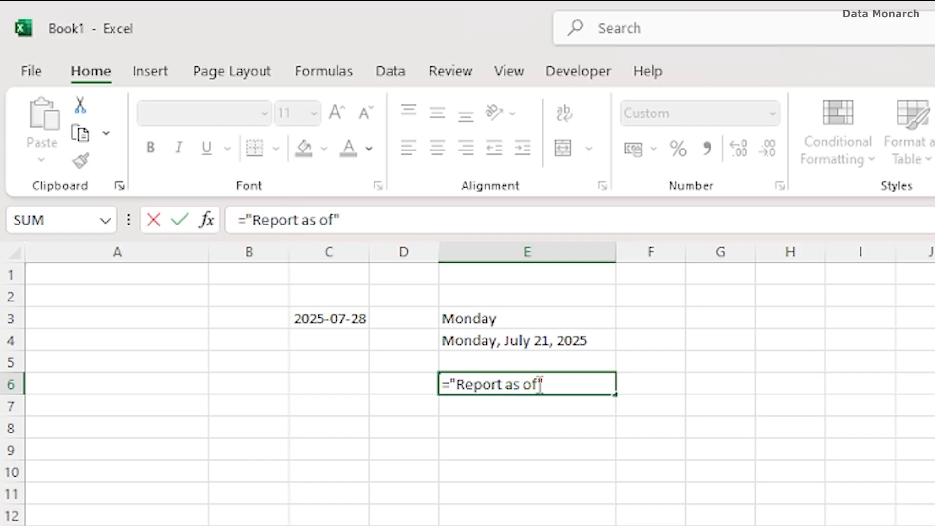
type(" & TEXT(TODAY(), ")
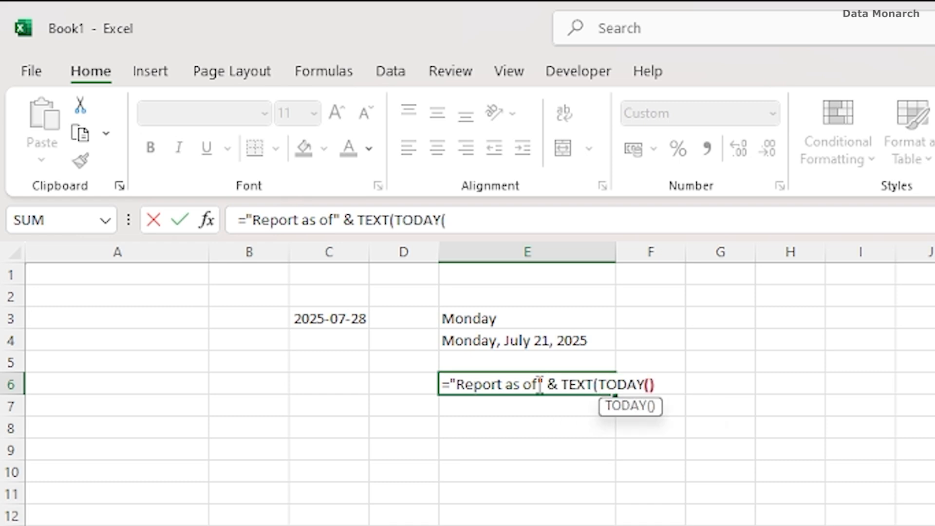
type("\"dddd, mmmm")
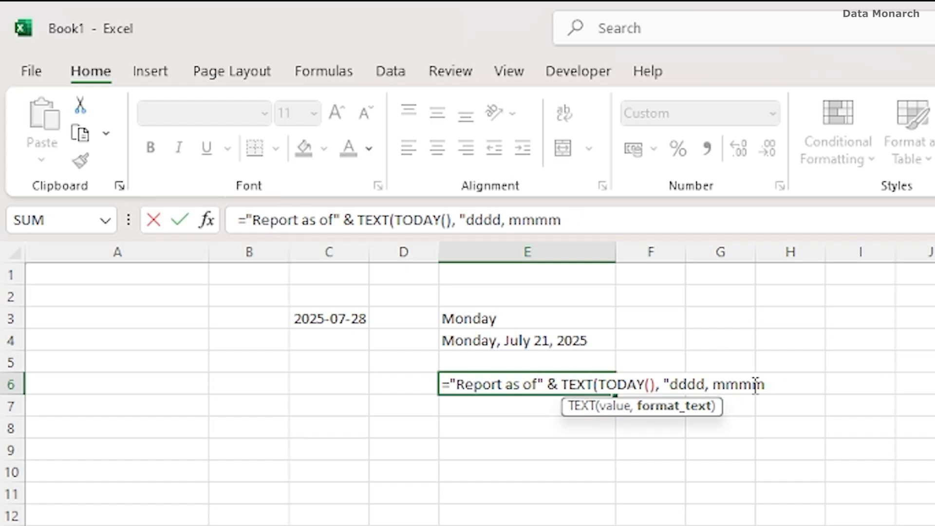
type(" dd,y")
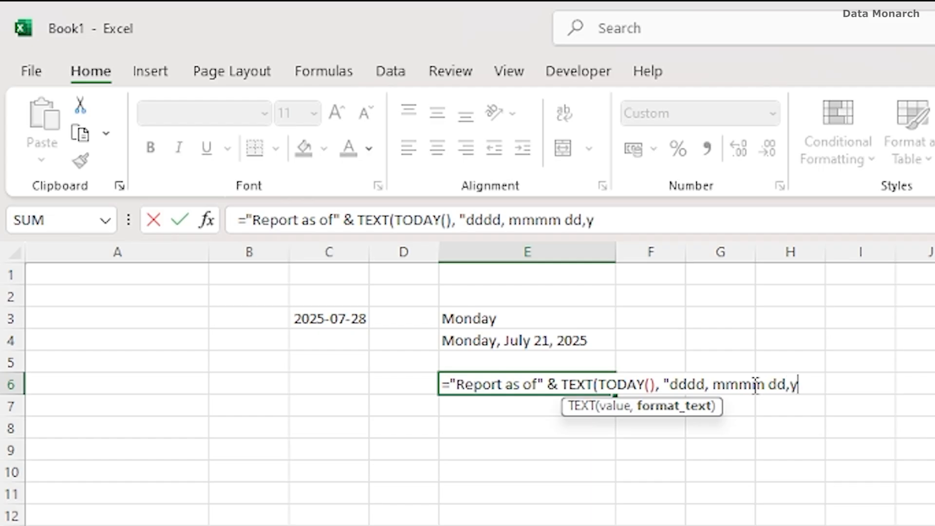
type("yyy\"")
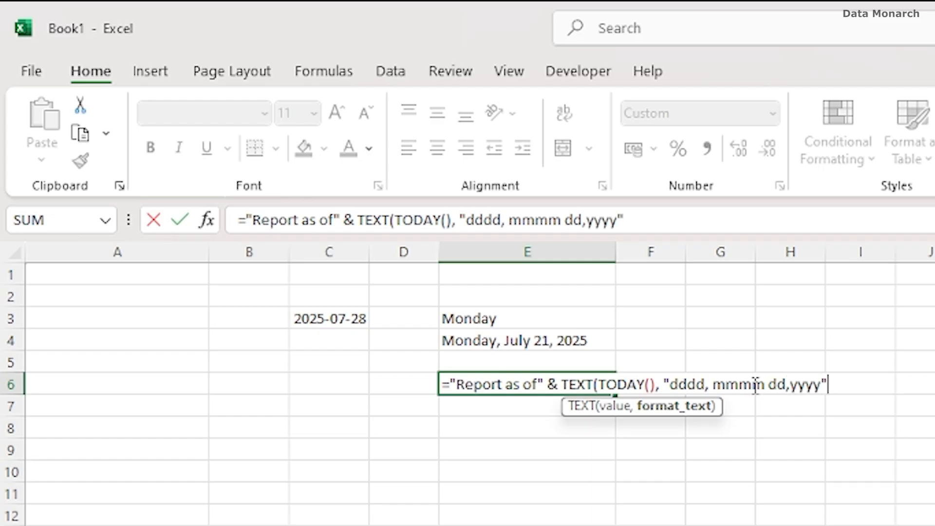
type(")")
key("Return")
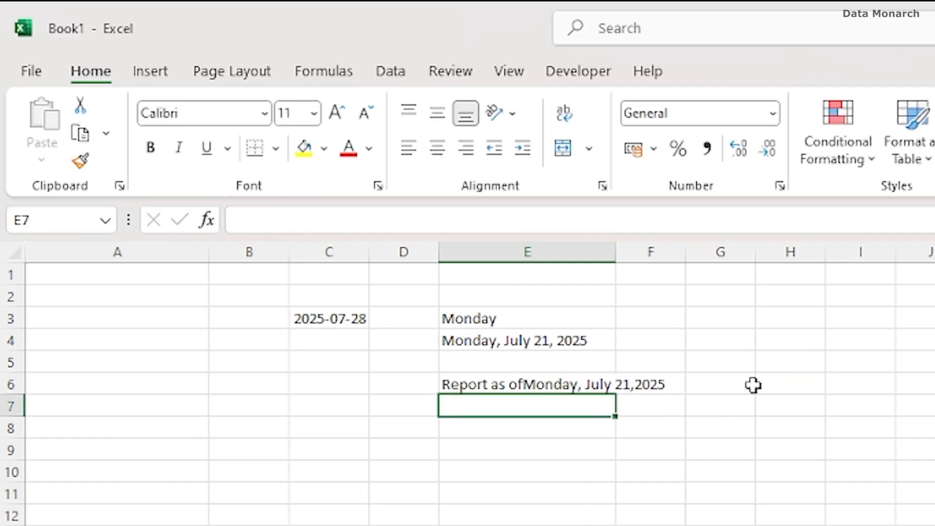
Step: Widen column E to fit the report heading and insert a space after "Report as of" in the E6 formula
left_click_drag(613, 253, 749, 248)
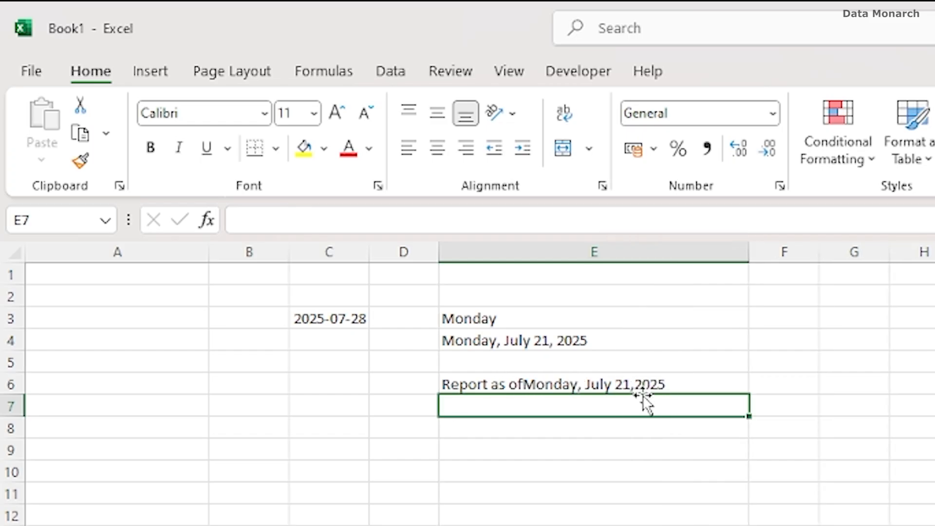
left_click_drag(666, 387, 532, 428)
key("ctrl+z")
left_click(538, 384)
key("F2")
left_click(333, 220)
key("Return")
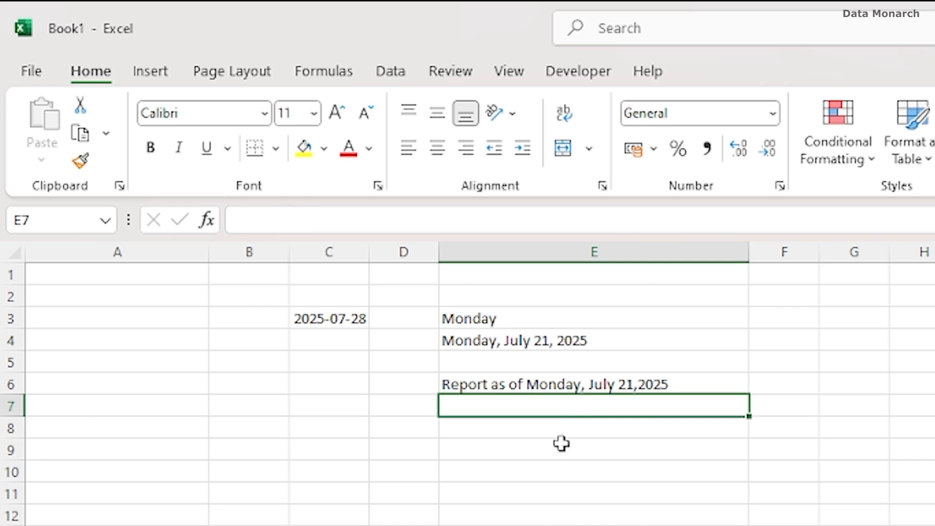
Step: Enter ="Today is " & TEXT(Today(), "dddd,mmmm,yyyy") in cell E7 to combine text with the current weekday, month and year
type("=")
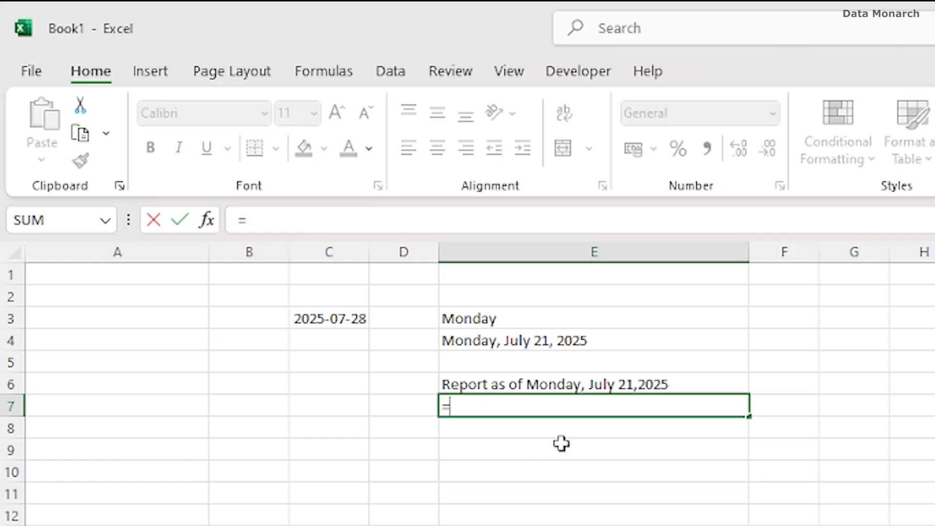
type("\"To")
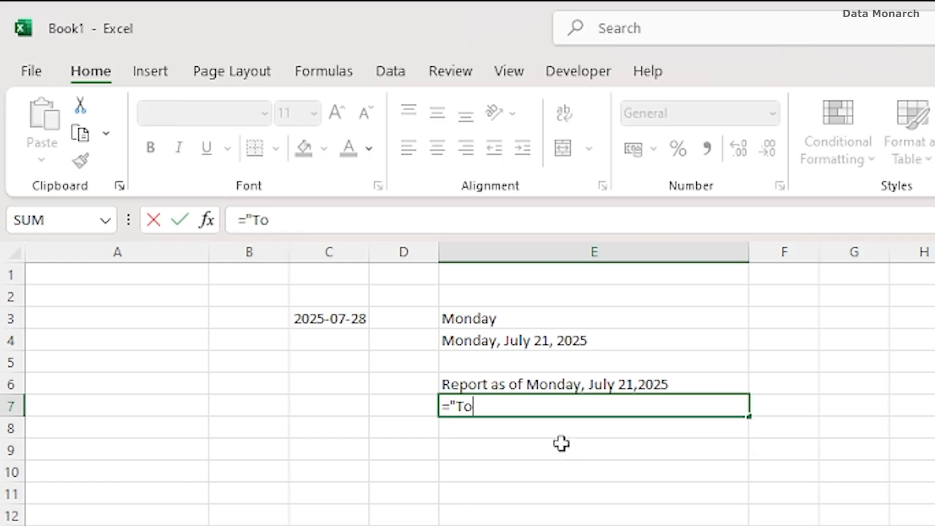
type("day is \" & TE")
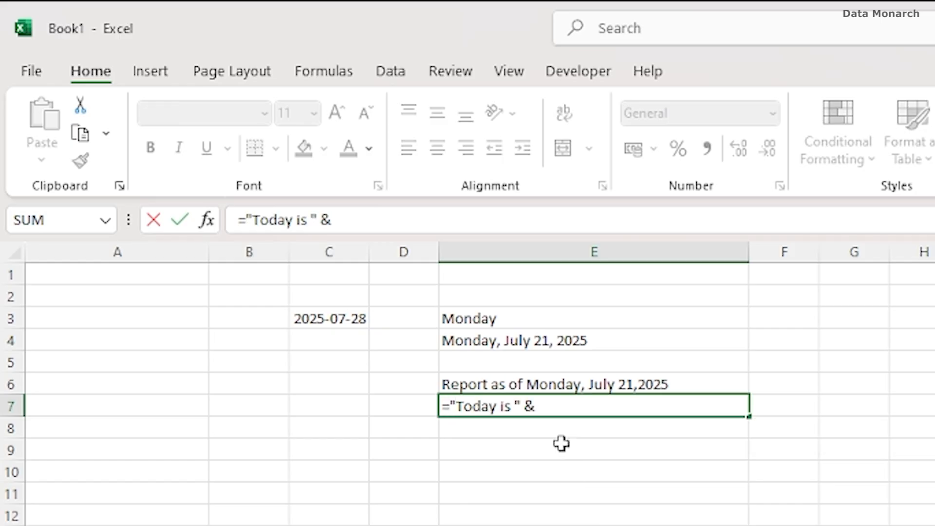
key("BackSpace")
type("E")
key("Tab")
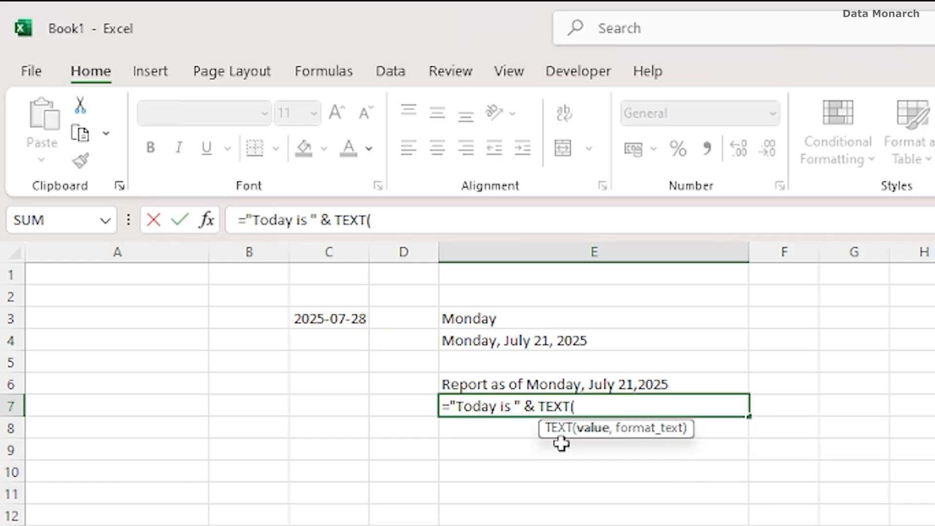
type("Today(), ")
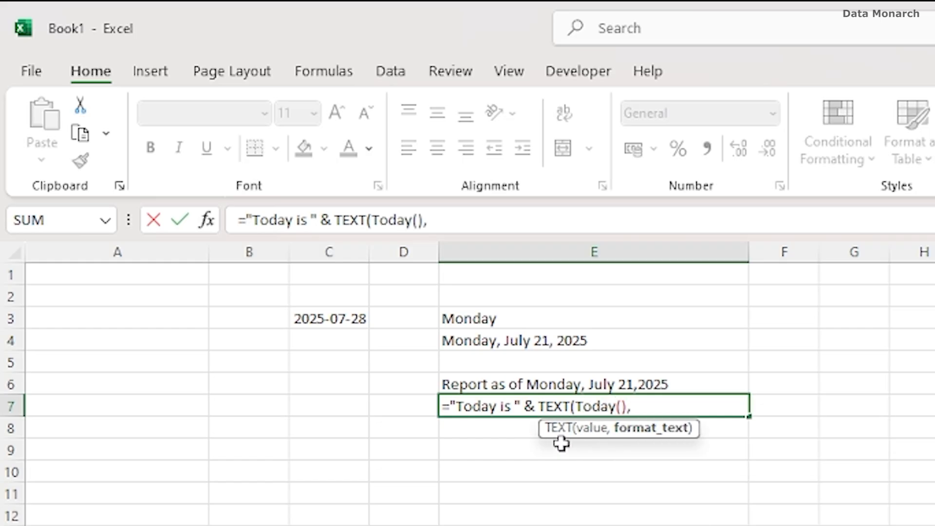
type("\"dddd")
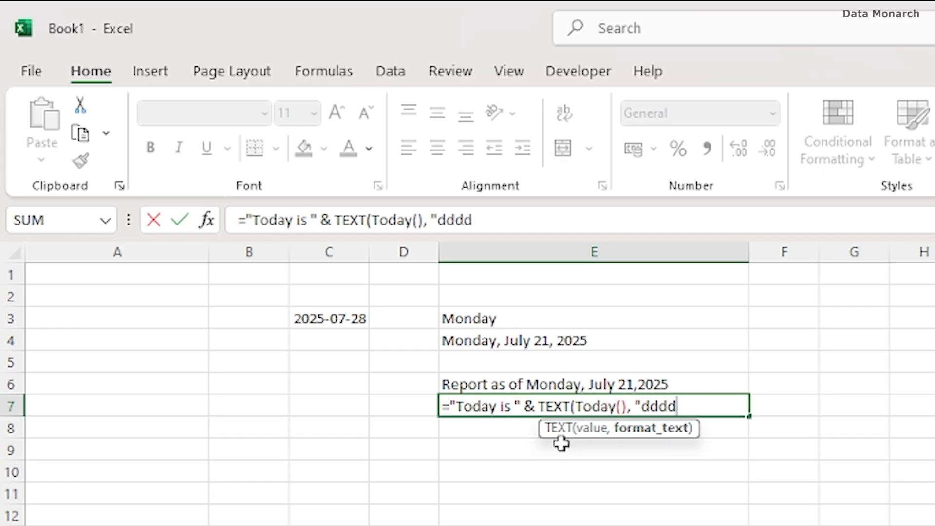
type(",")
type("mm")
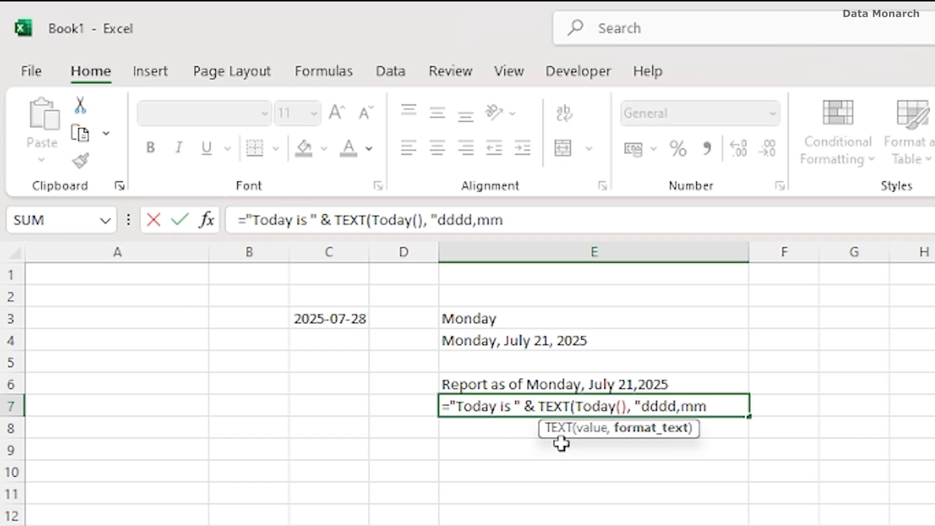
type("mm,yyyy\")")
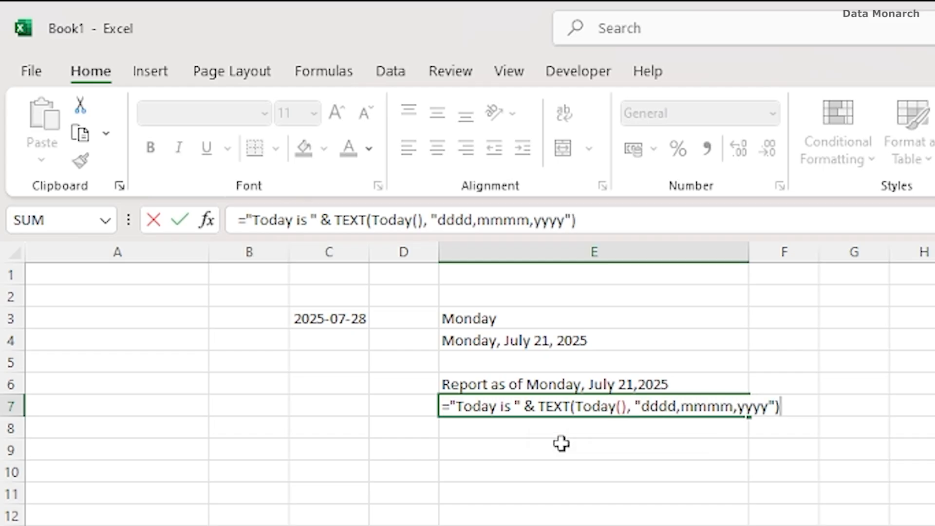
key("Return")
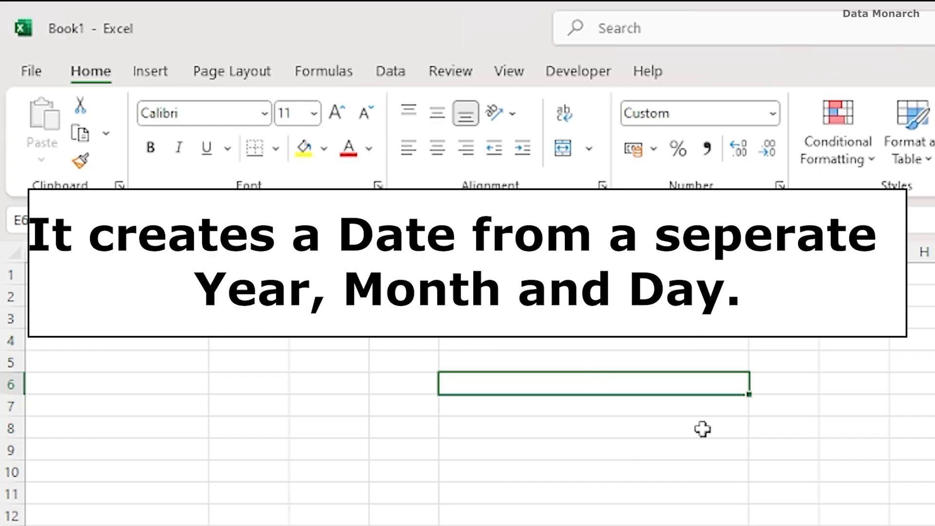
Step: Enter =DATE(2025,05,29) in cell E7 to build a date from separate year, month and day values
left_click(631, 403)
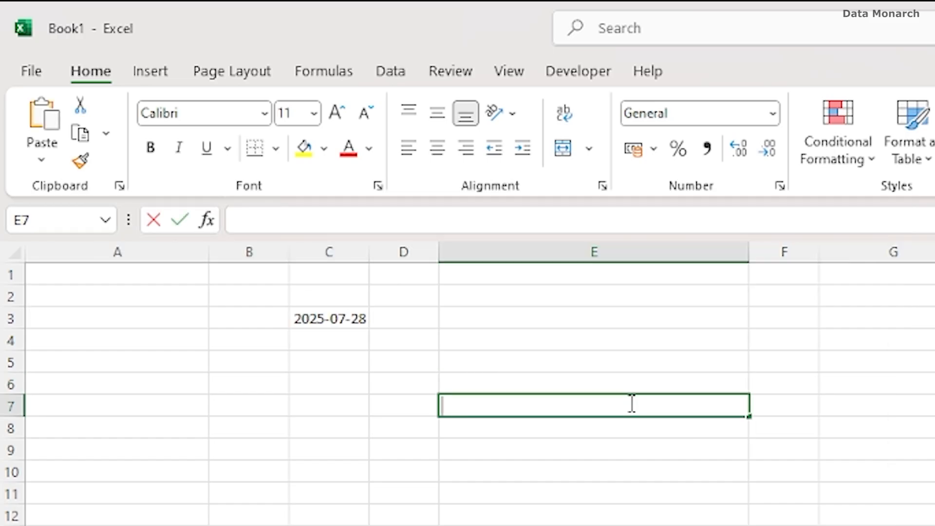
type("=DATE(2025")
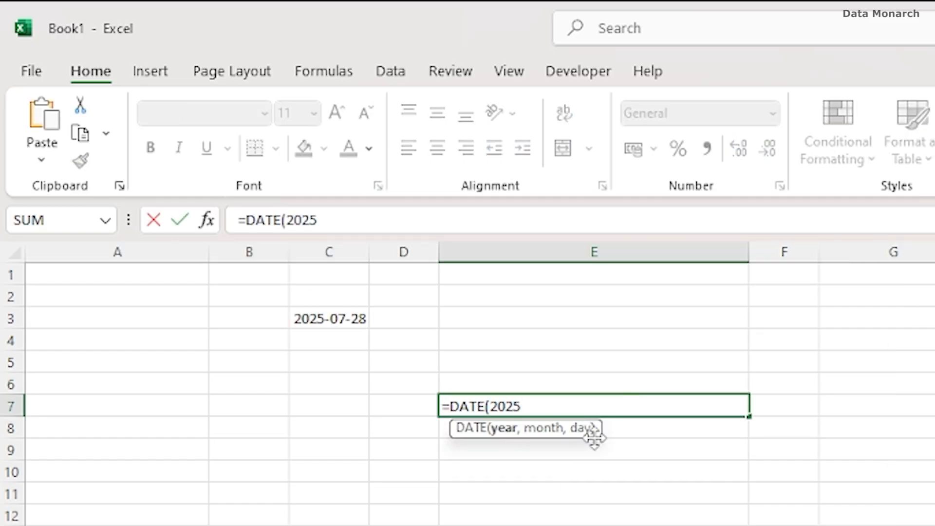
type(",05")
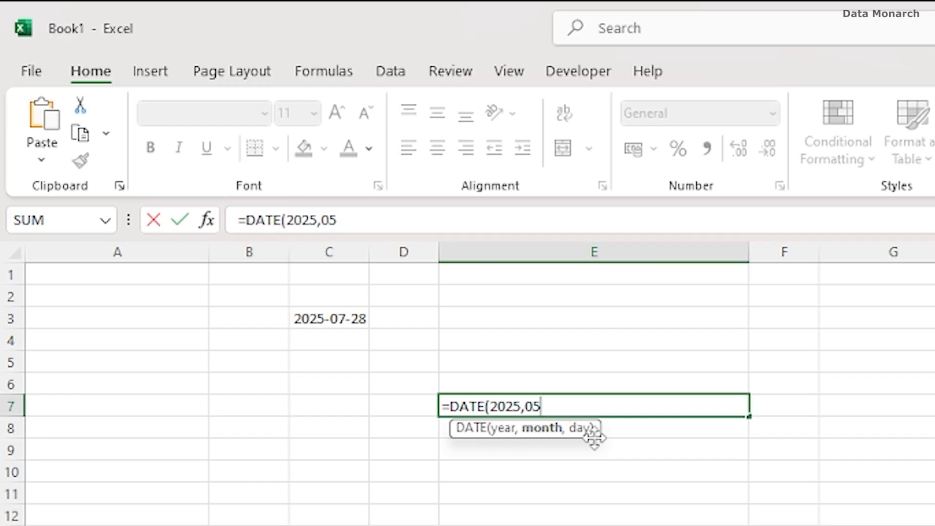
type(",29)")
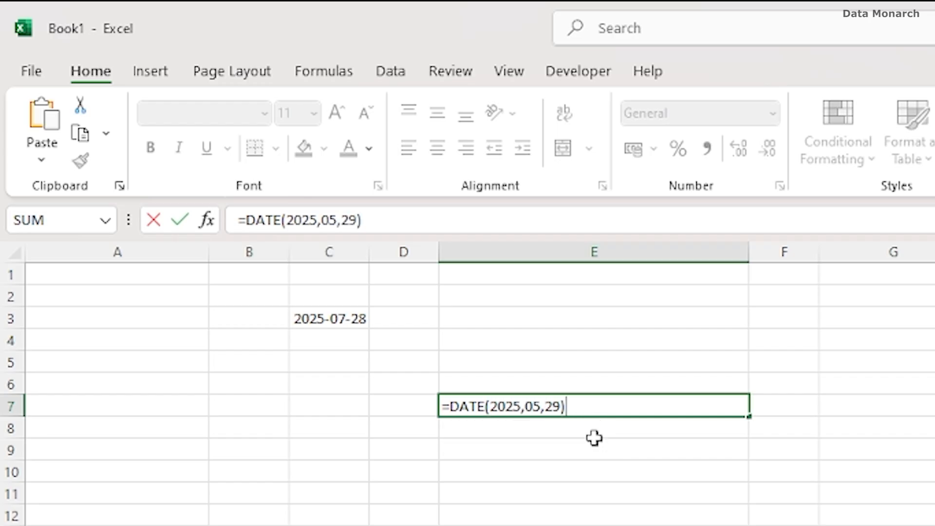
key("Return")
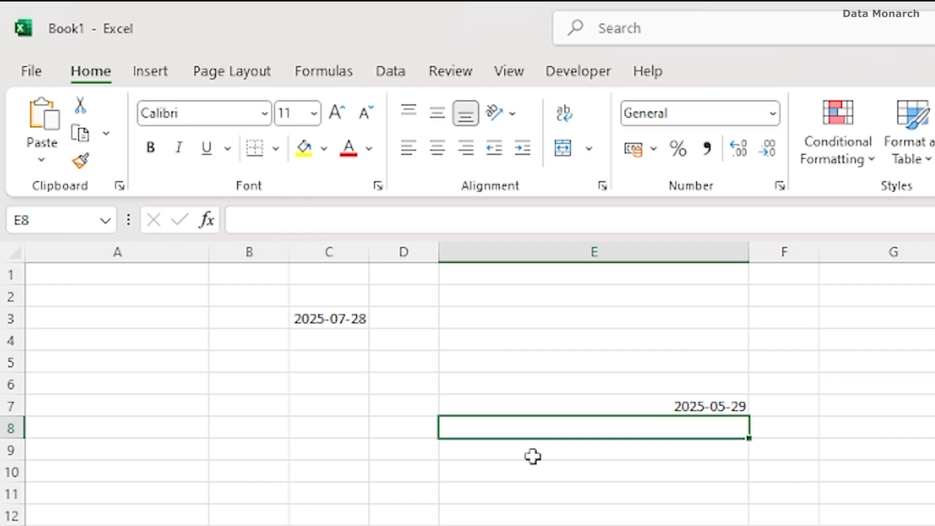
Step: Wrap the DATE formula in E7 in TEXT with the format "dddd, mmmm, yyyy" and review the formula
left_click(613, 399)
double_click(614, 399)
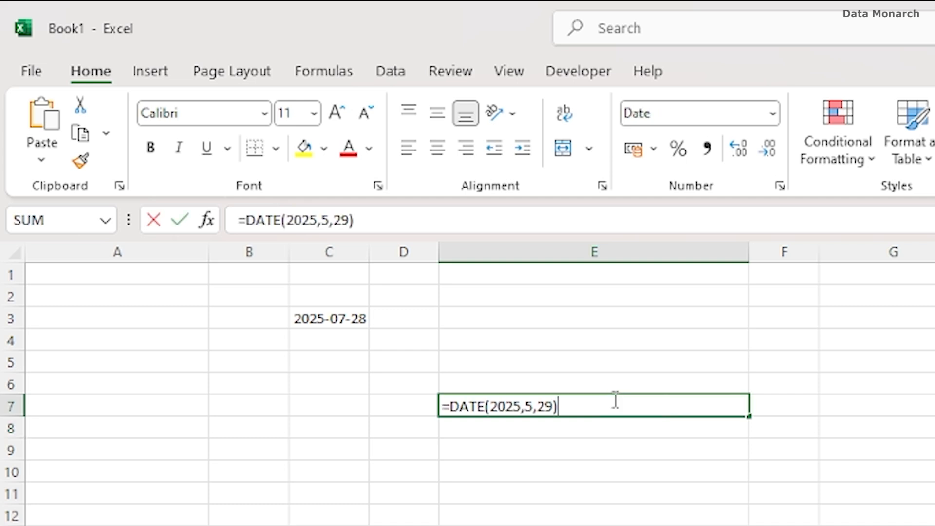
left_click(450, 406)
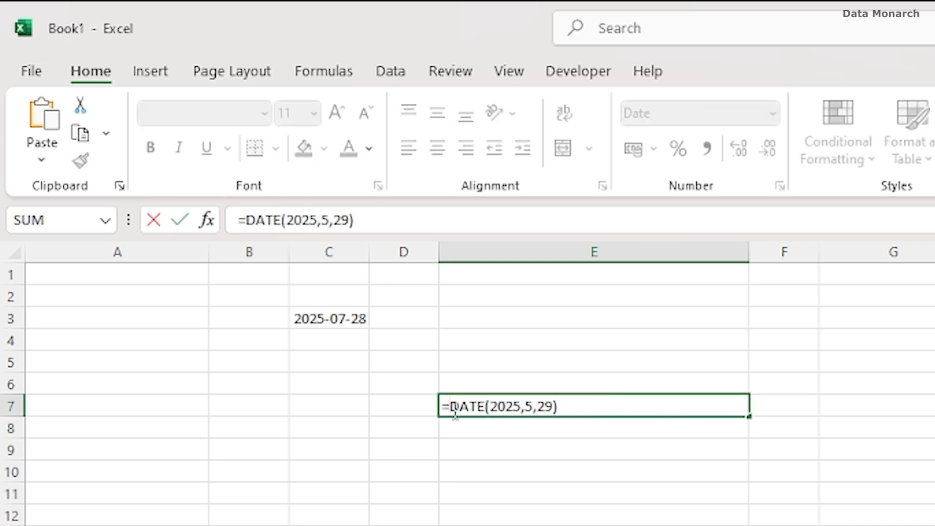
type("TEXT(")
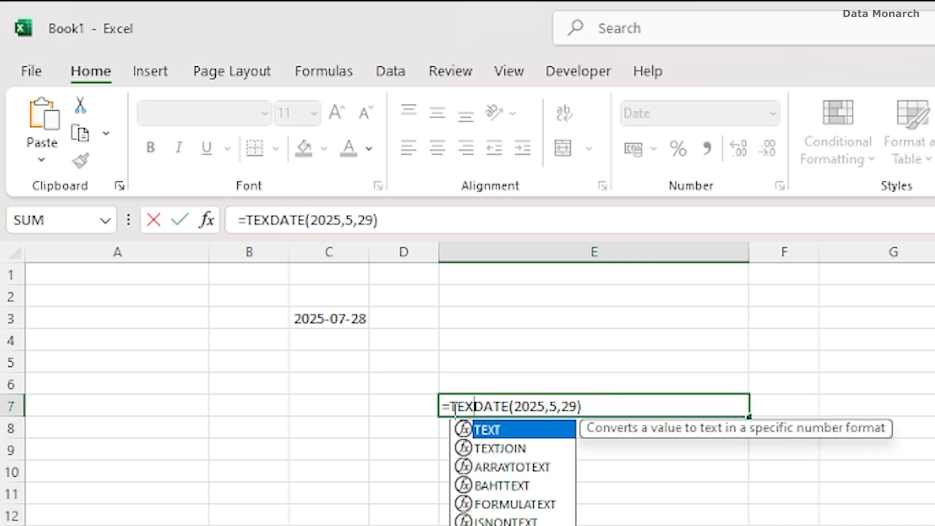
left_click(592, 407)
type("), \"dddd, mm")
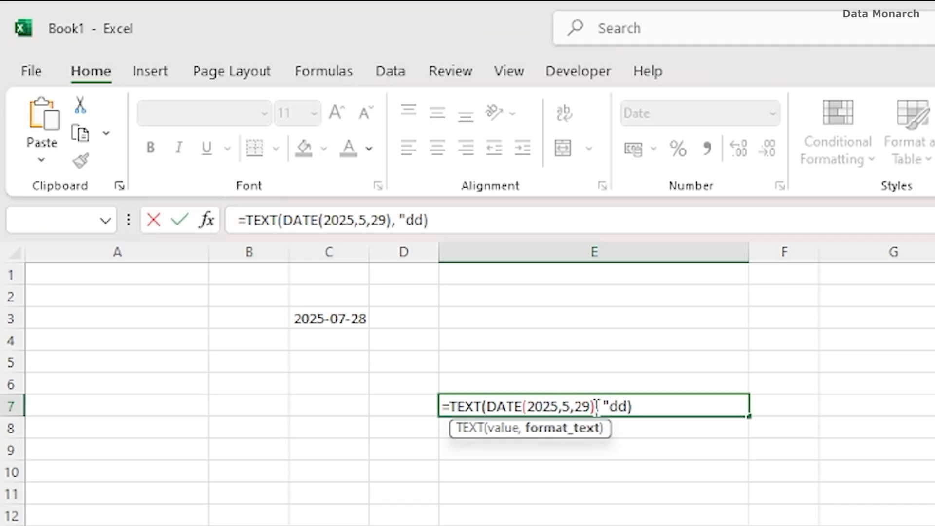
type("mm, yyyy\"")
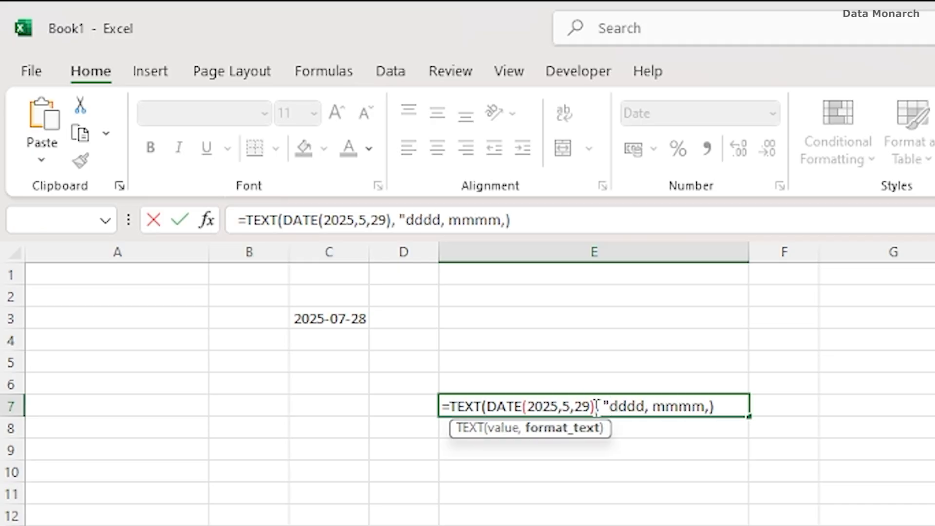
type(")")
key("Return")
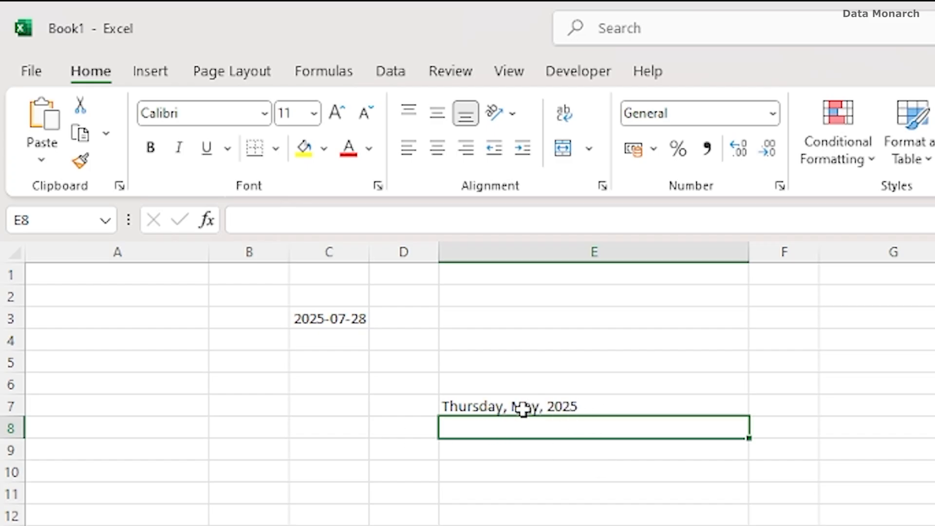
left_click(559, 407)
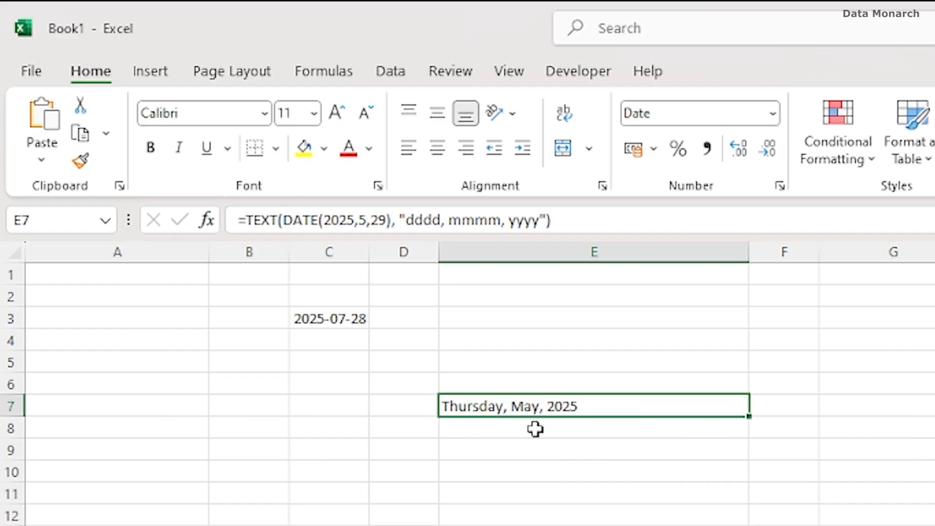
Step: Enter =DATE(YEAR(C3)+4, MONTH(C3)+3, DAY(C3)) in cell E9 to shift the C3 date by four years and three months
left_click(539, 458)
type("=DATE(YEAR(")
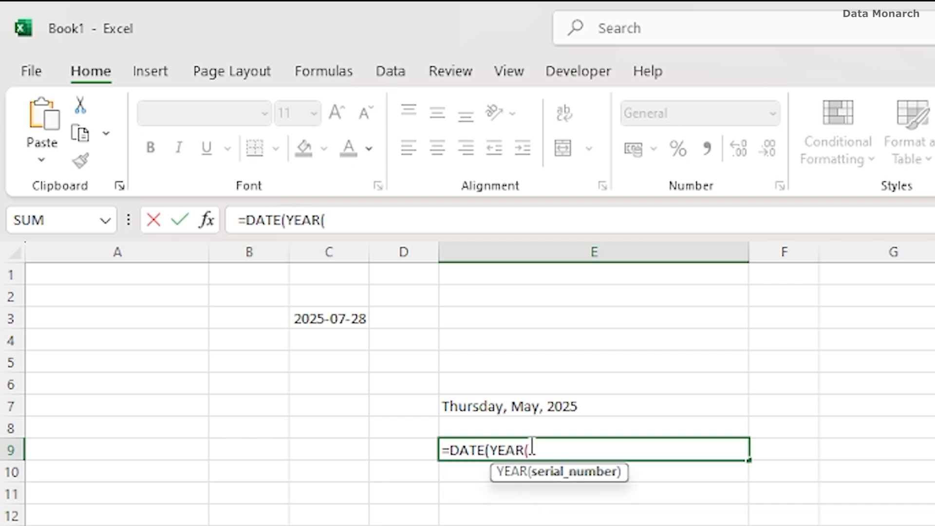
left_click(335, 317)
type(")")
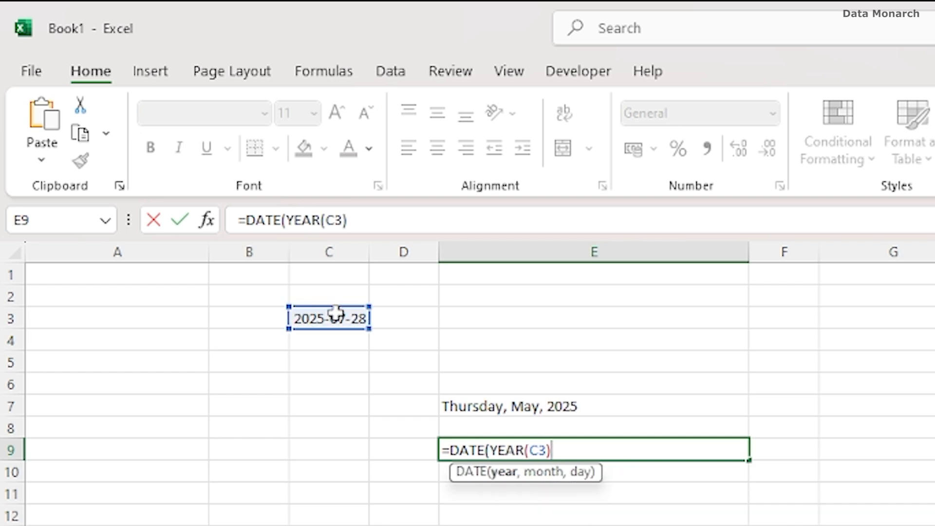
type("+4, MONTH(")
left_click(334, 314)
type(")")
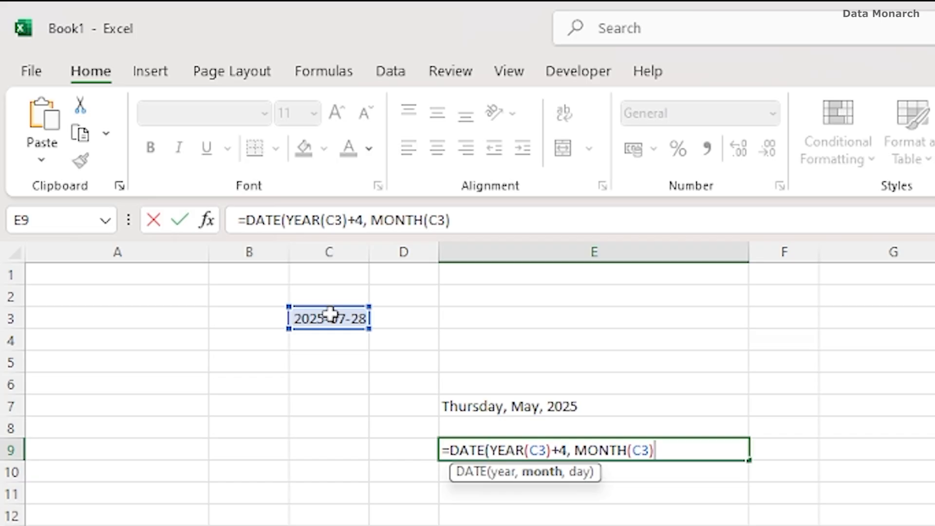
type("+3, DAY")
type("(")
left_click(331, 314)
type(")")
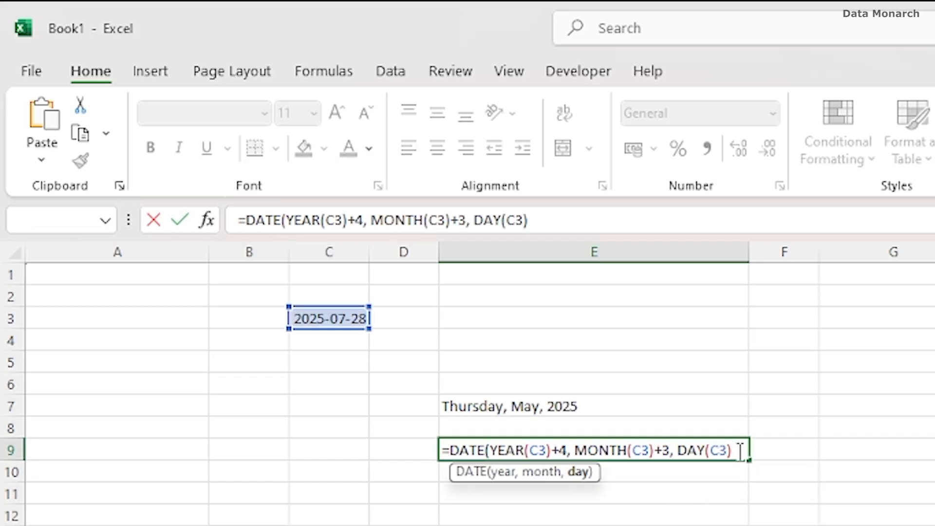
type(")")
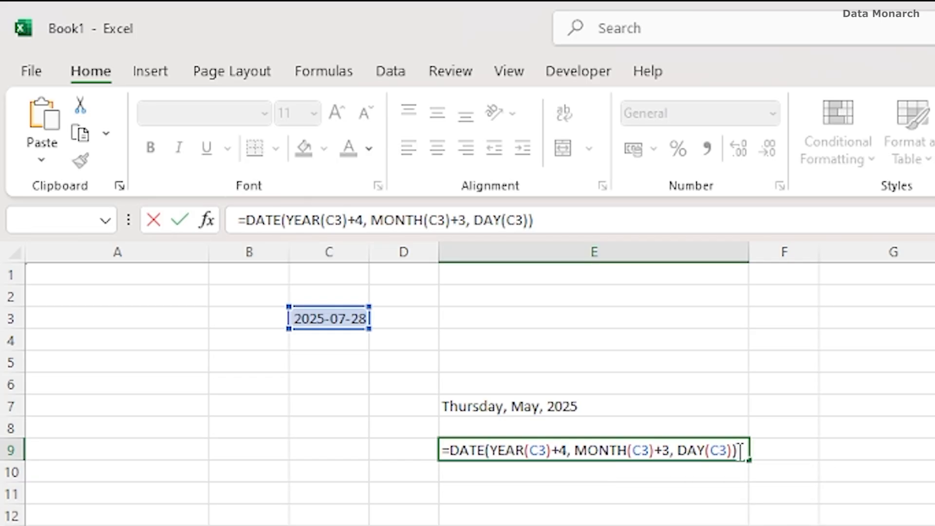
key("Return")
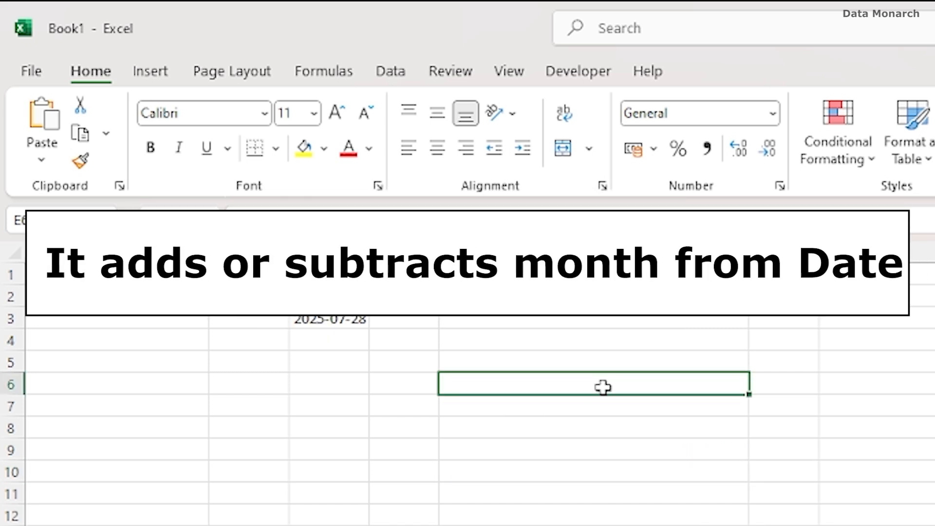
Step: Enter =EDATE(C3,4) in cell E6 to add four months to the date in C3
type("=EDAYE")
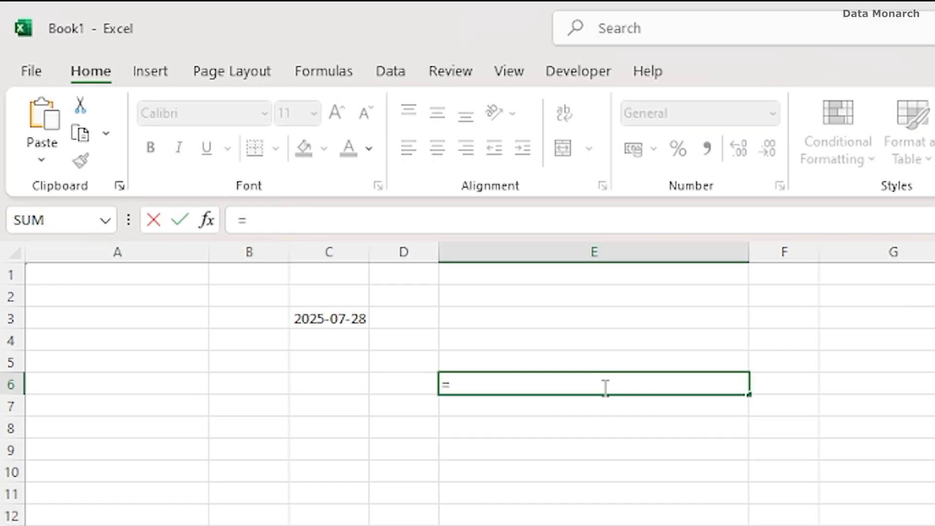
key("BackSpace")
key("BackSpace")
type("TE(")
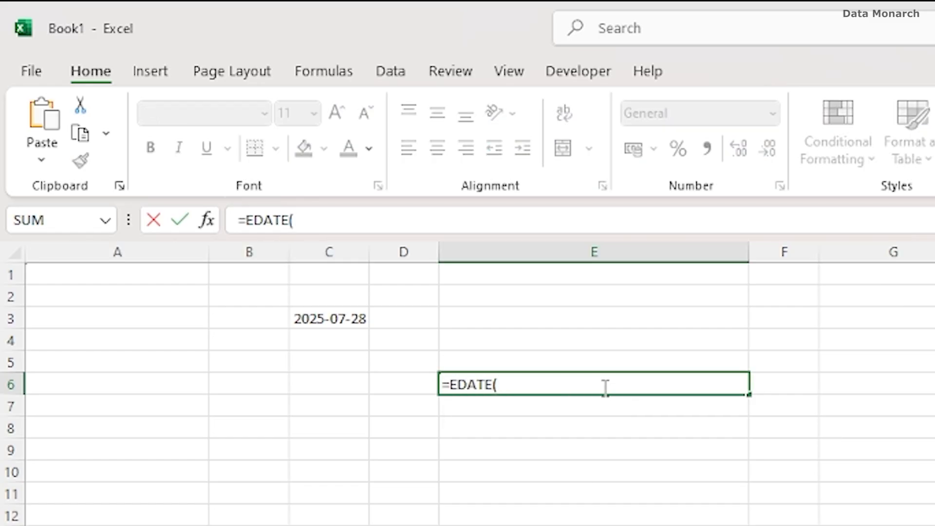
left_click(339, 324)
type(",")
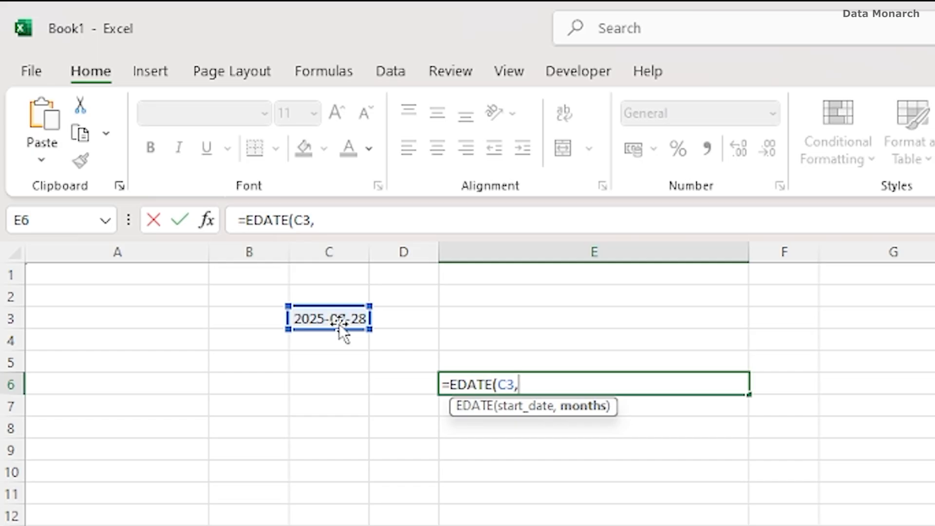
type("4)")
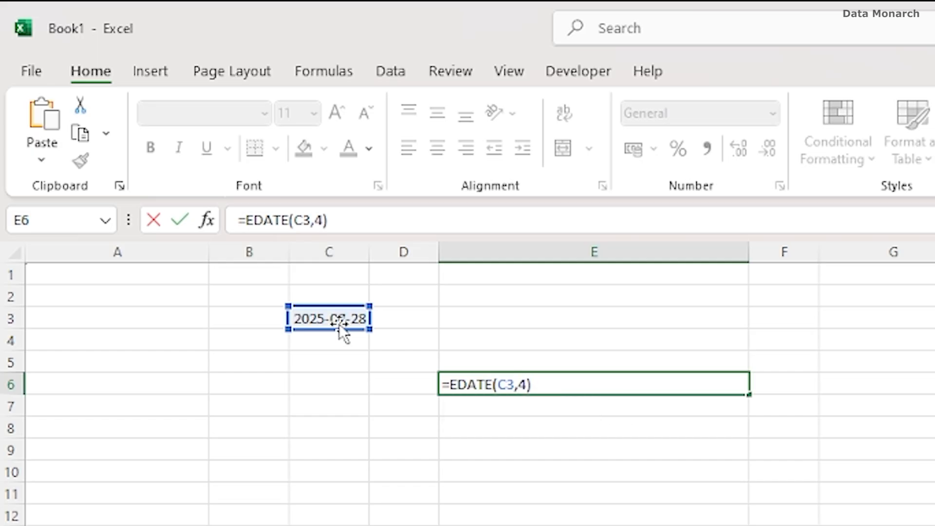
key("Return")
Step: Format cell E6 with the Date number category
left_click(602, 378)
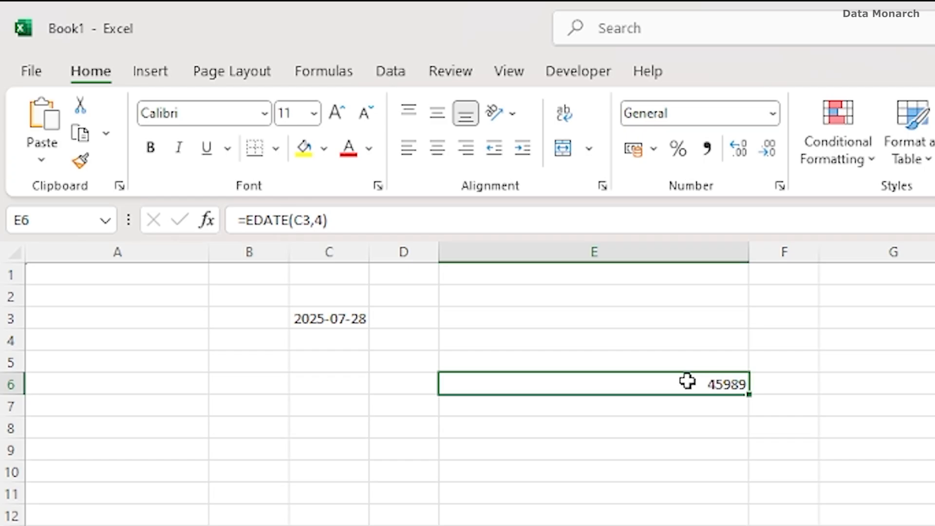
key("ctrl+1")
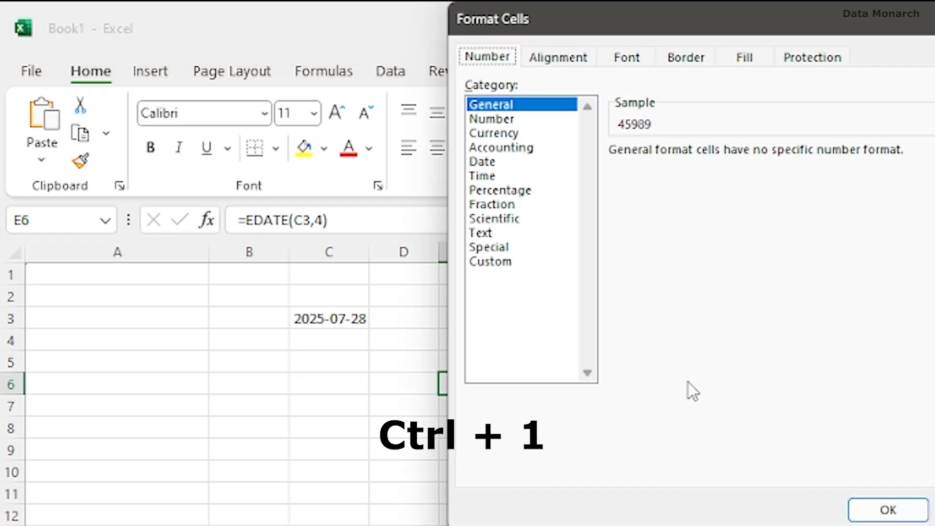
left_click(482, 161)
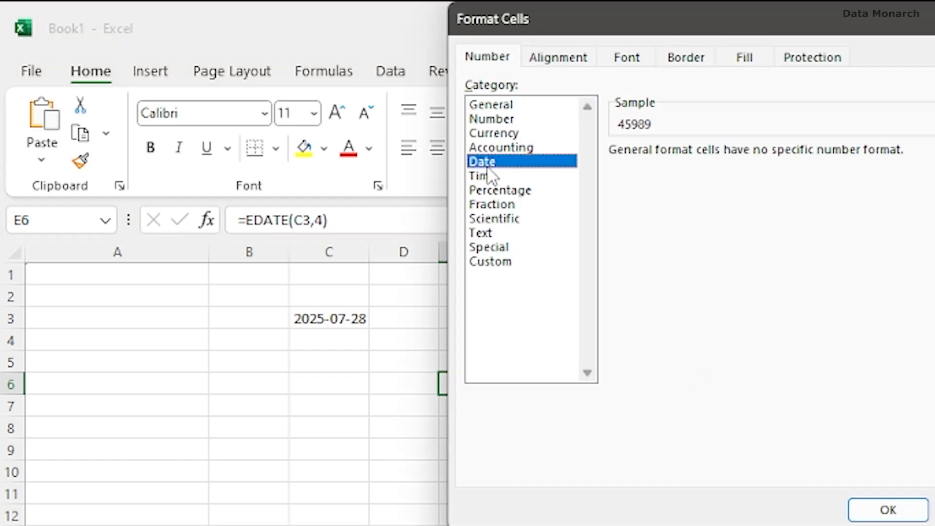
left_click(895, 510)
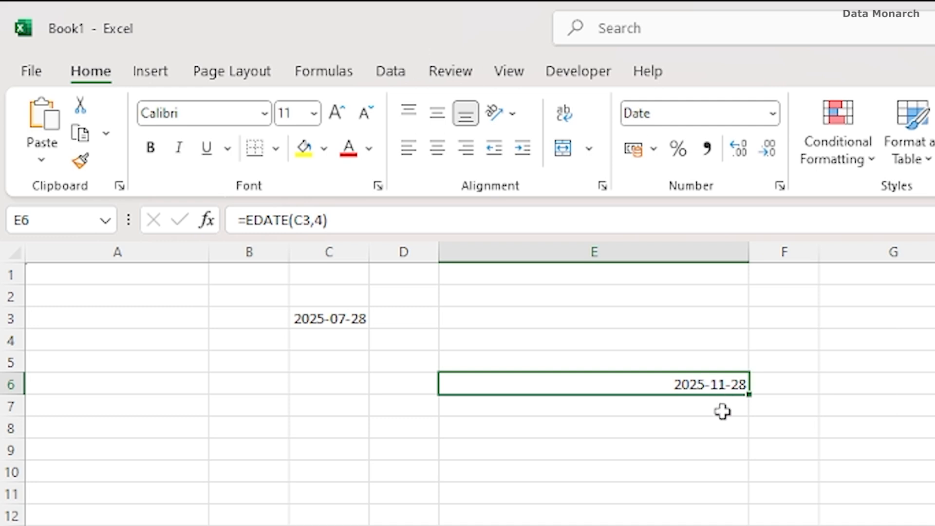
Step: Enter =TEXT(E6, "mmmm") in cell F6 to get the month name, and widen column F to fit it
left_click(765, 385)
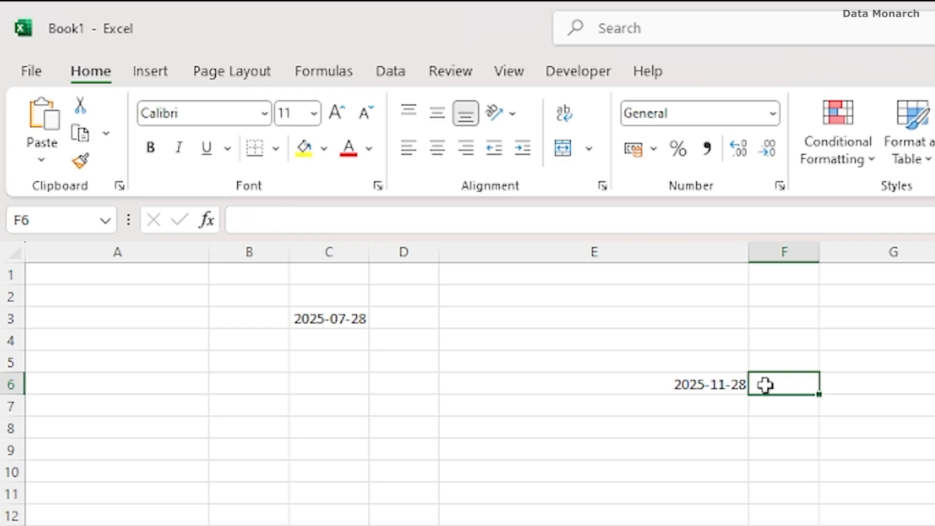
type("=")
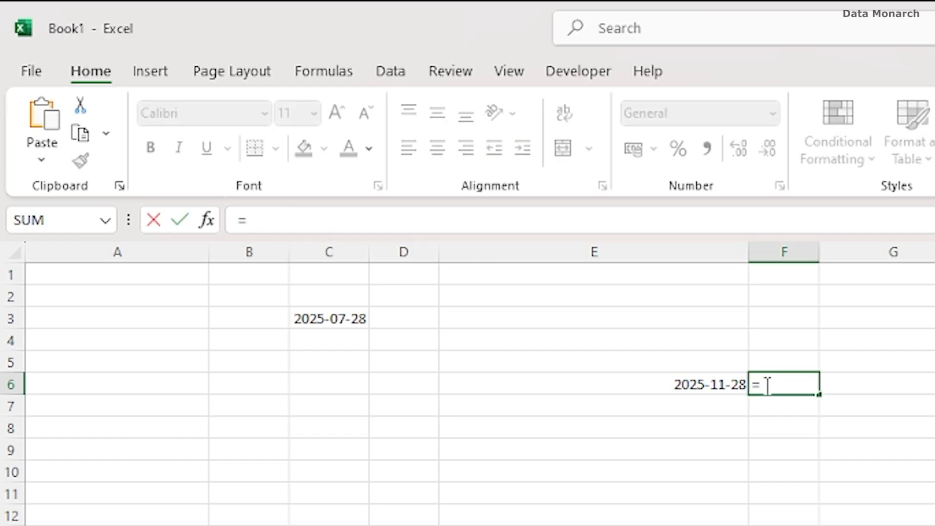
type("TEXT(")
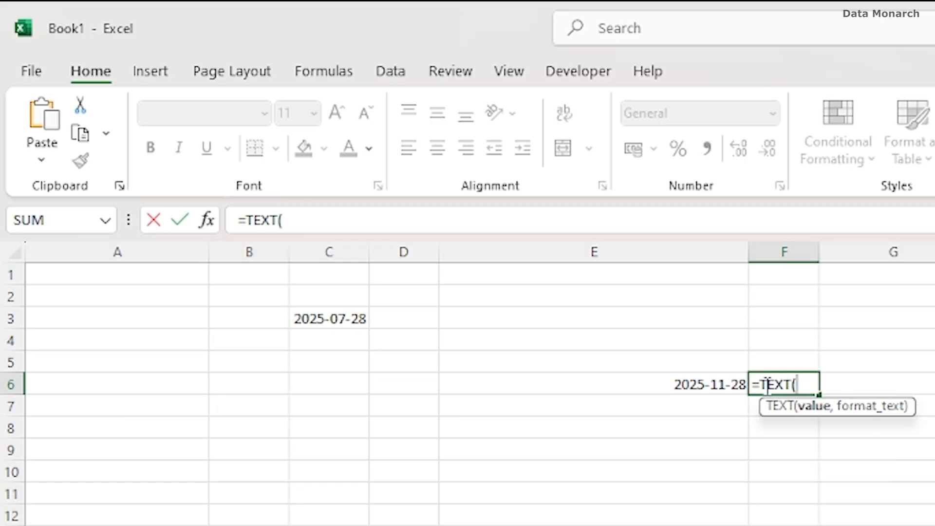
left_click(710, 384)
type(",")
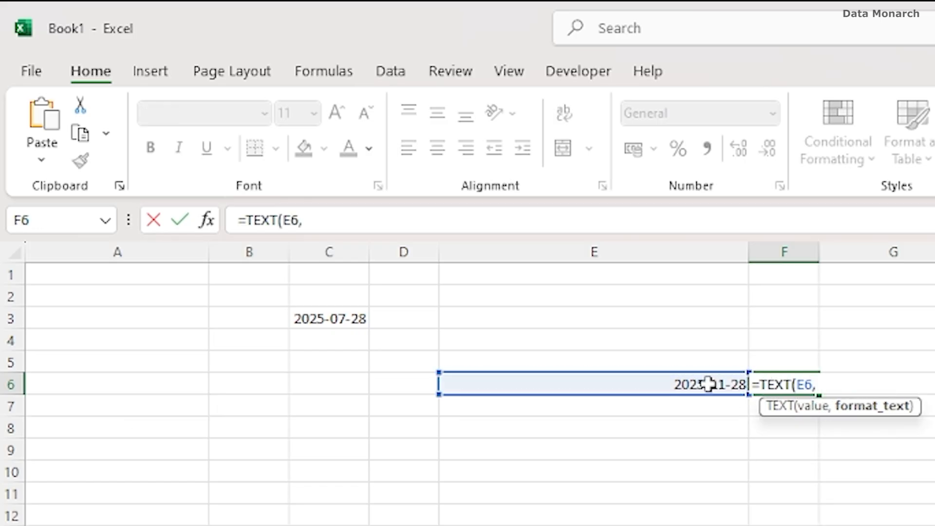
type(" \"mmmm\")")
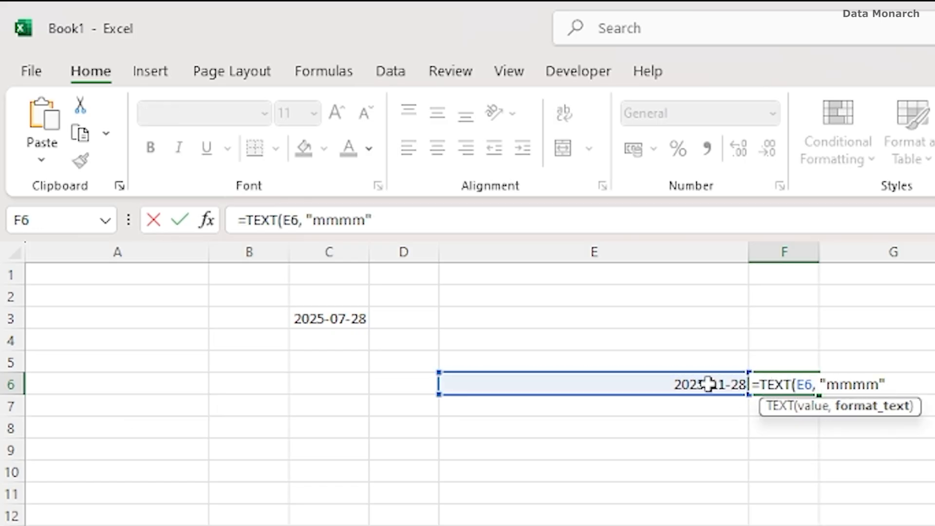
key("Return")
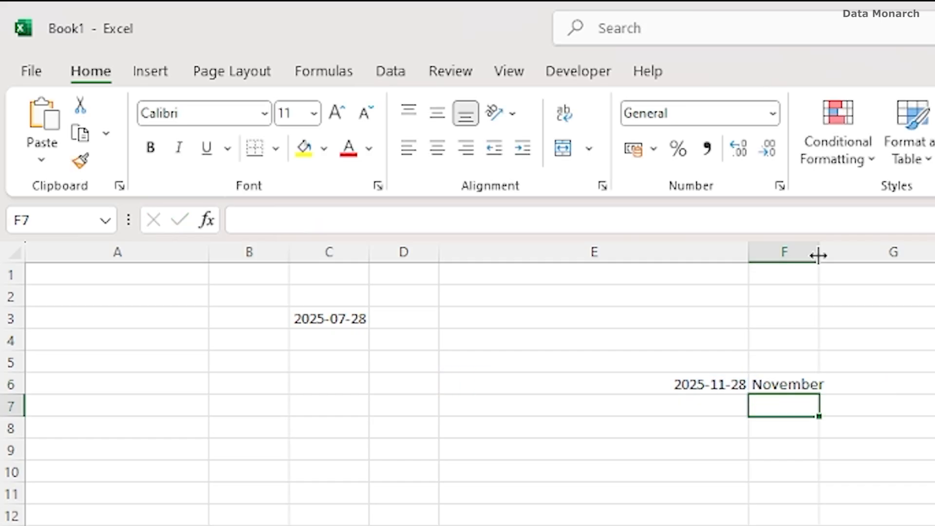
left_click_drag(819, 252, 866, 254)
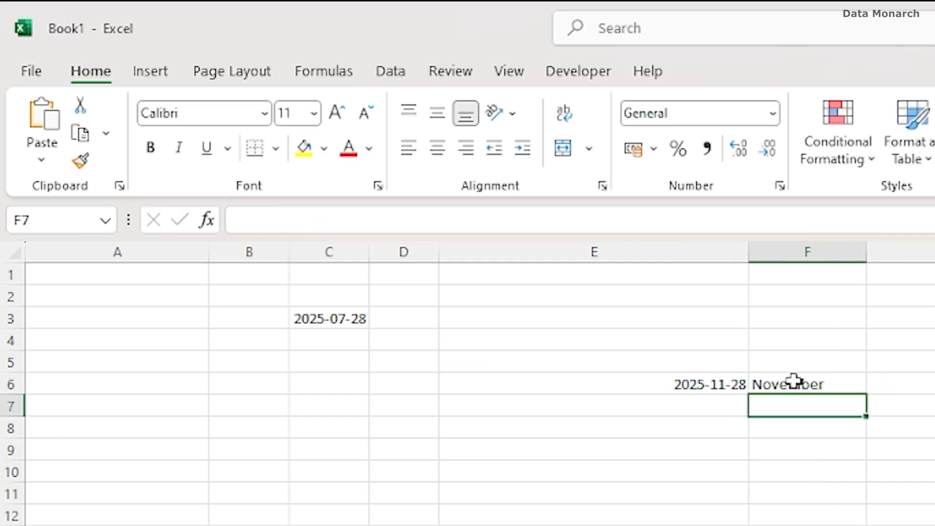
Step: Change the EDATE formula in E6 to subtract four months from the date in C3
left_click(691, 395)
left_click(315, 222)
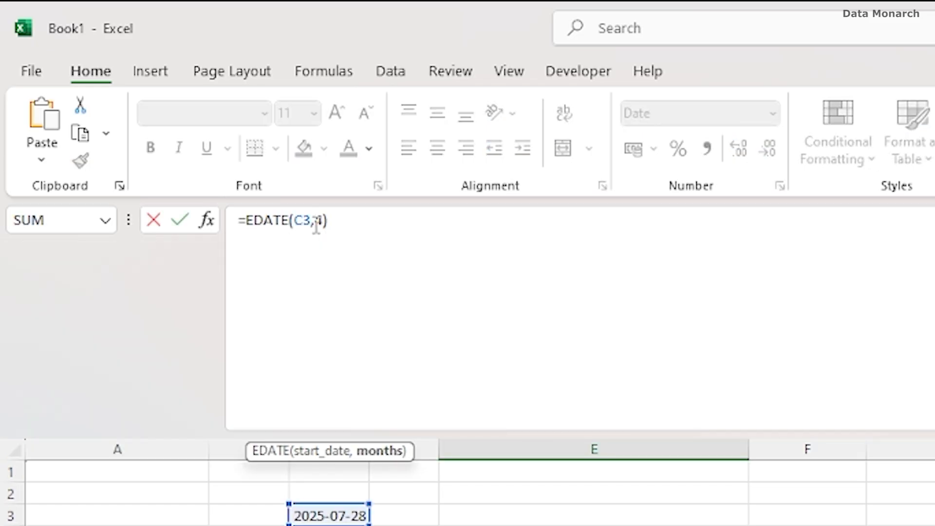
key("Return")
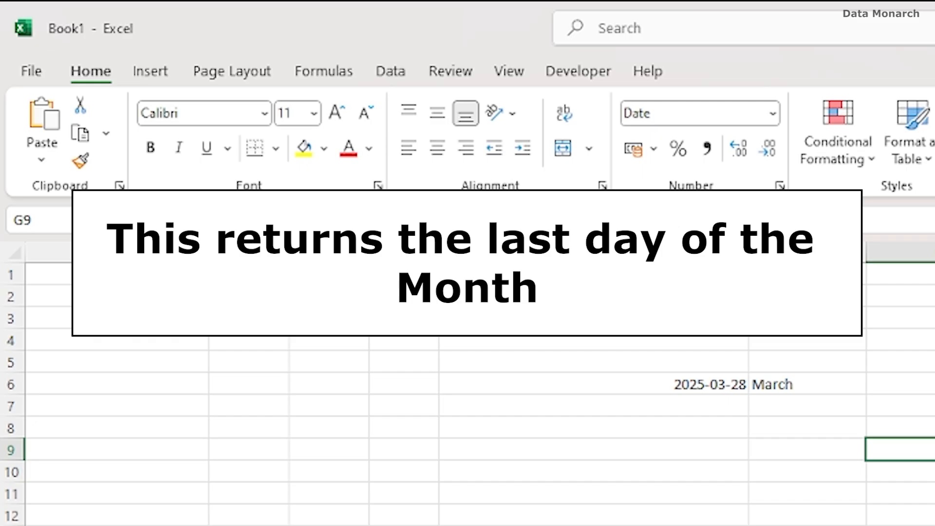
Step: Enter =EOMONTH(E6, 0) in cell G9 to get the last day of the month in E6
type("=EO")
key("Tab")
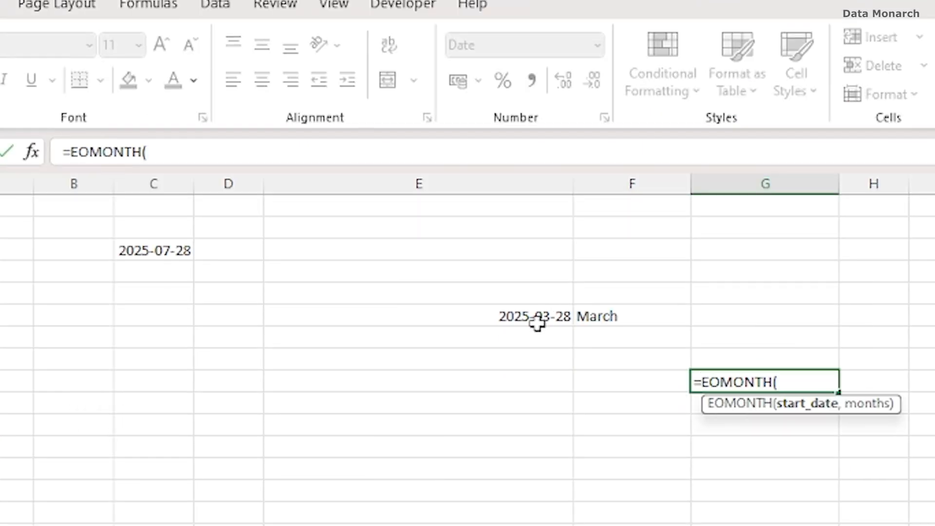
left_click(542, 317)
type(", 0")
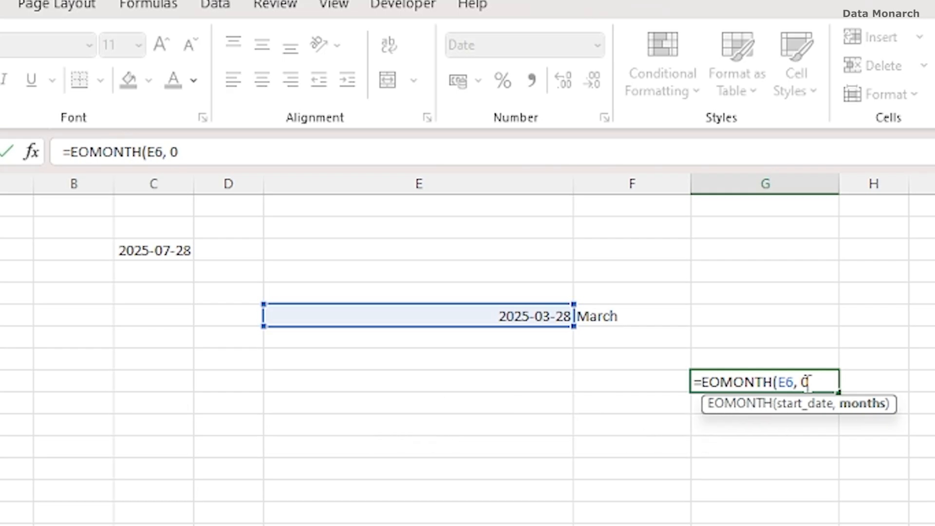
type(")")
key("Return")
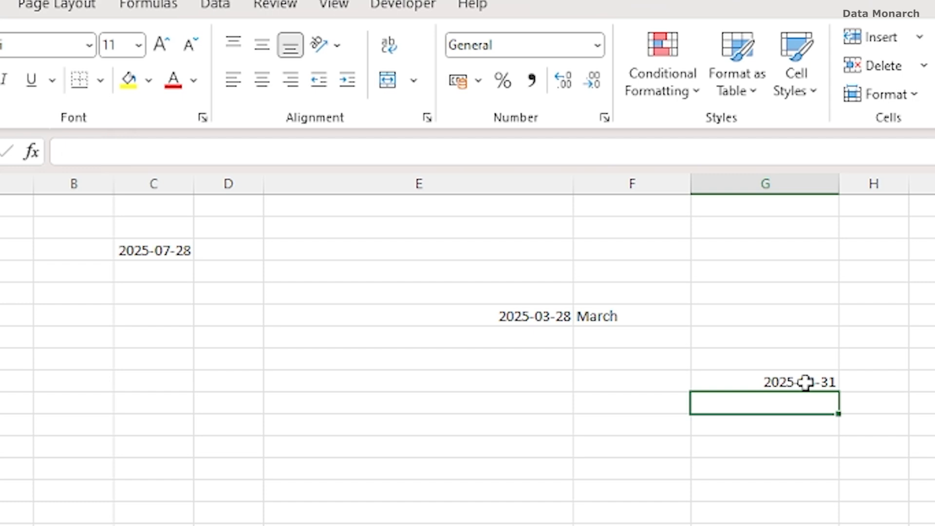
Step: Wrap the EOMONTH formula in G9 in TEXT with the format "dddd" to get the weekday name
left_click(806, 382)
key("ctrl+shift+u")
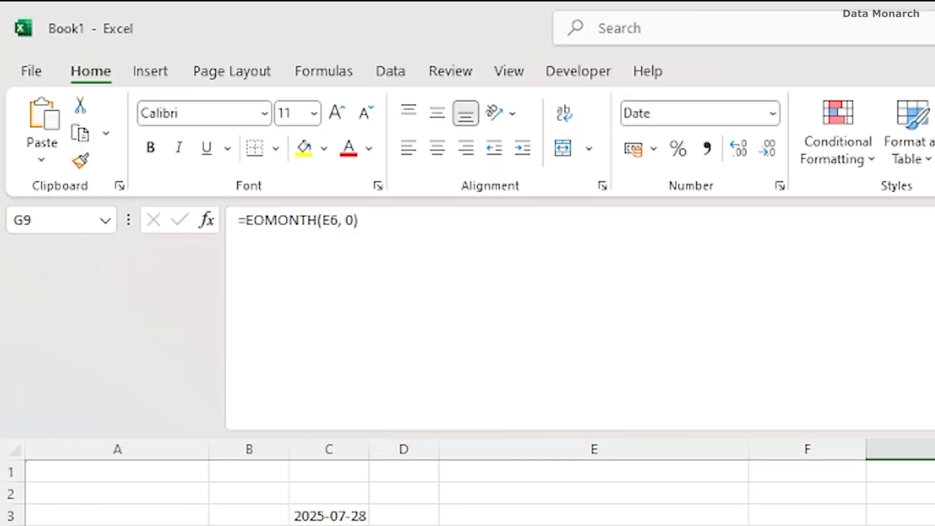
left_click(248, 220)
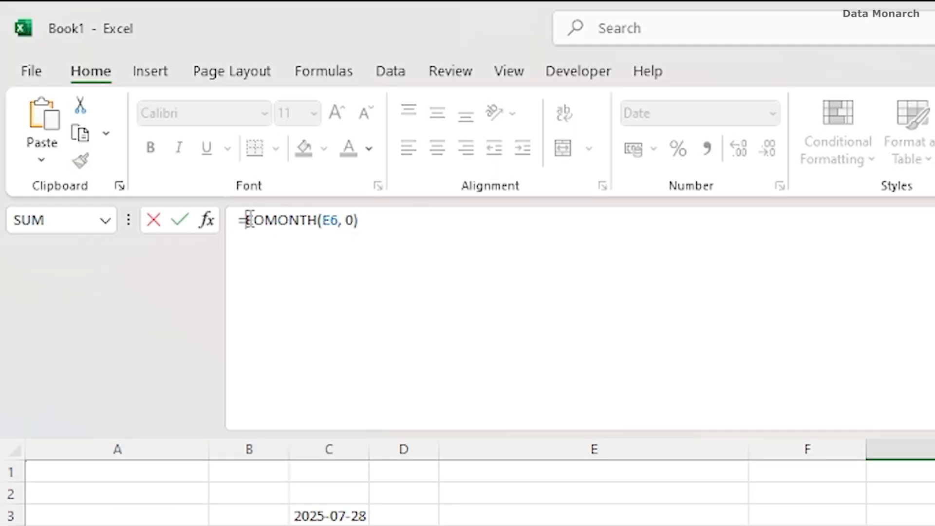
type("TEXT(")
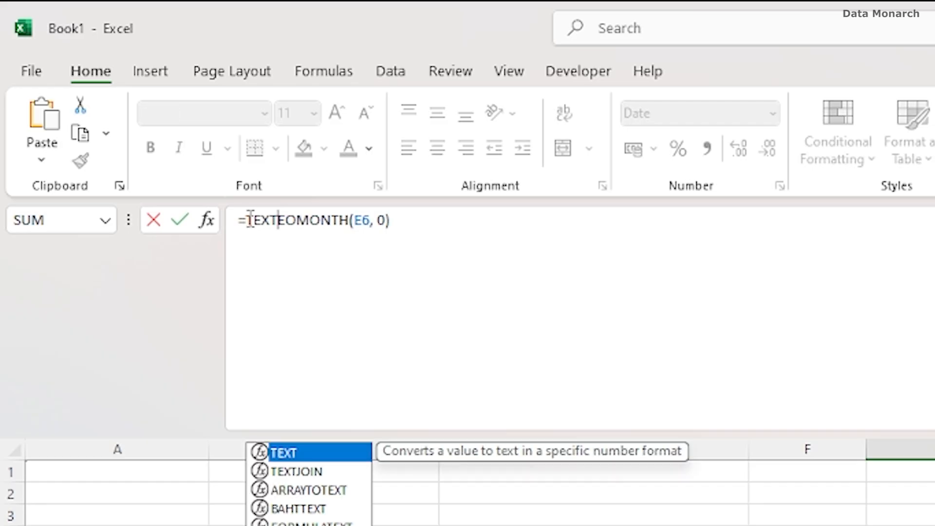
left_click(412, 223)
type(", ")
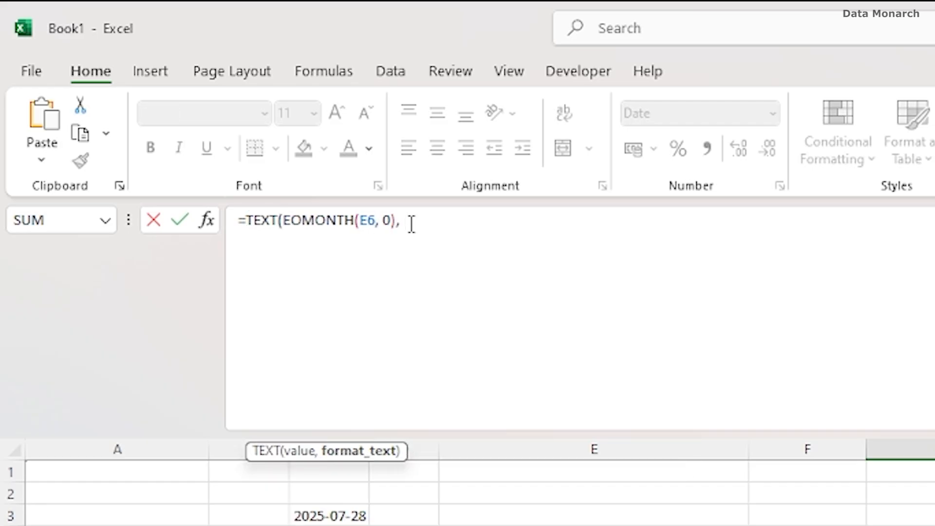
type("\"dddd\")")
key("Return")
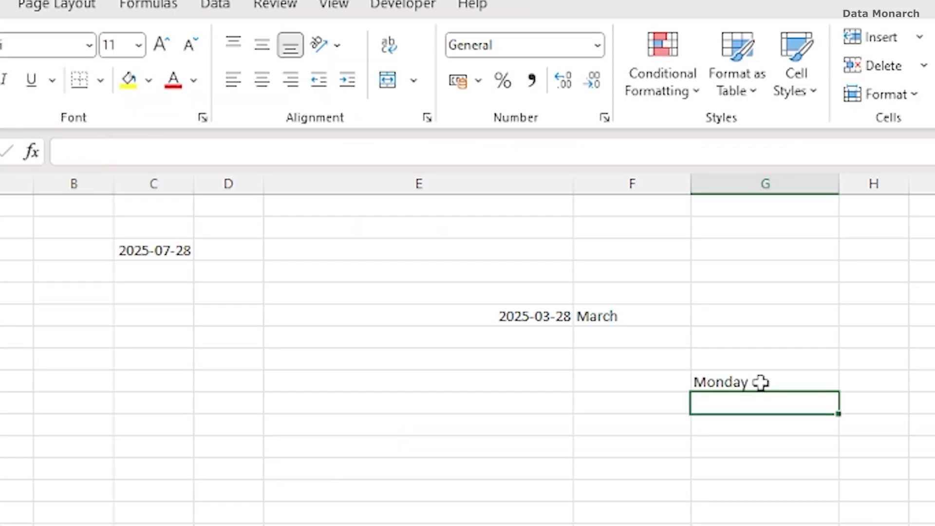
Step: Review the formula in G9 and remove its TEXT function and "dddd" format, keeping only the EOMONTH part
double_click(761, 382)
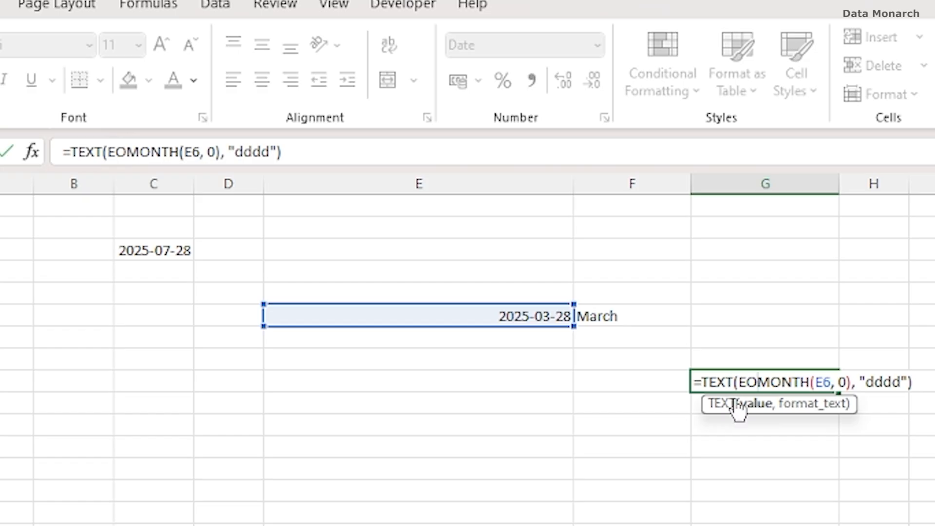
left_click(792, 464)
left_click(772, 376)
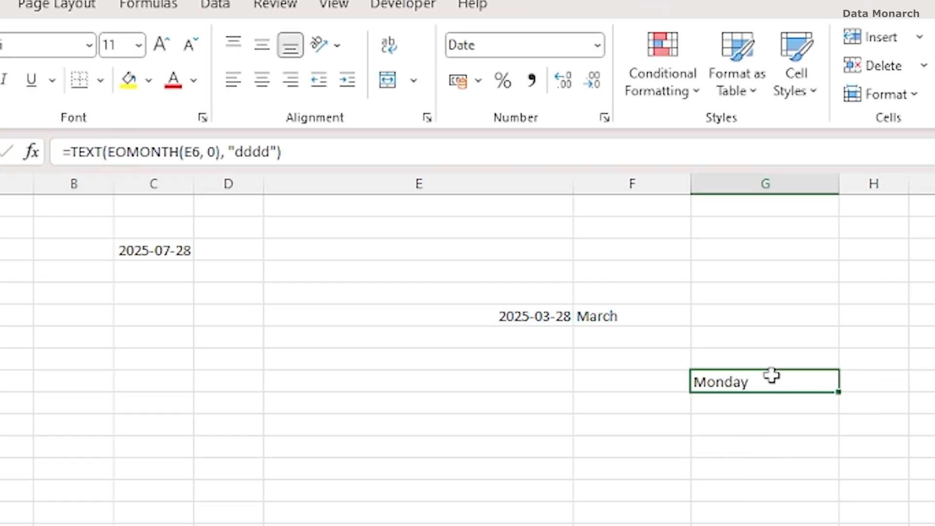
double_click(772, 375)
left_click_drag(733, 384, 703, 384)
key("BackSpace")
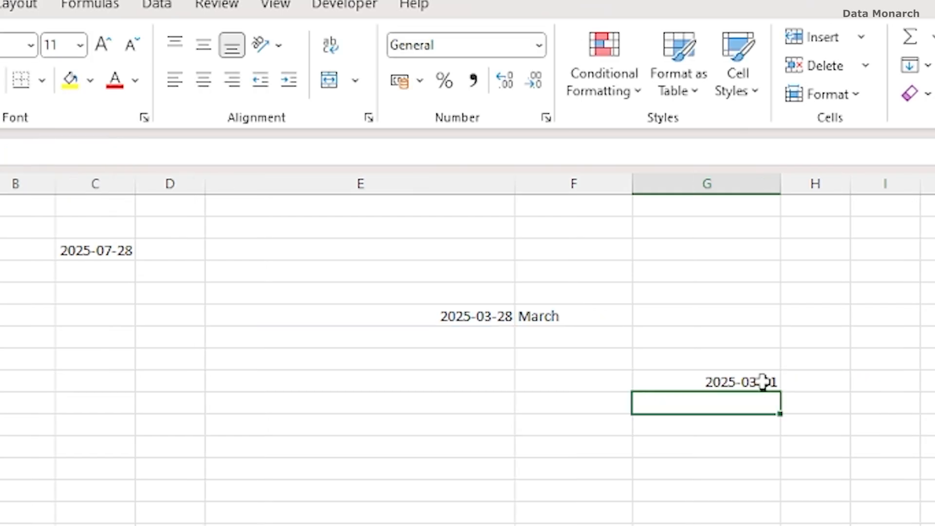
Step: Enter =TEXT(G9, "dddd") in cell H9 to get the weekday name of the date in G9
left_click(823, 378)
type("=")
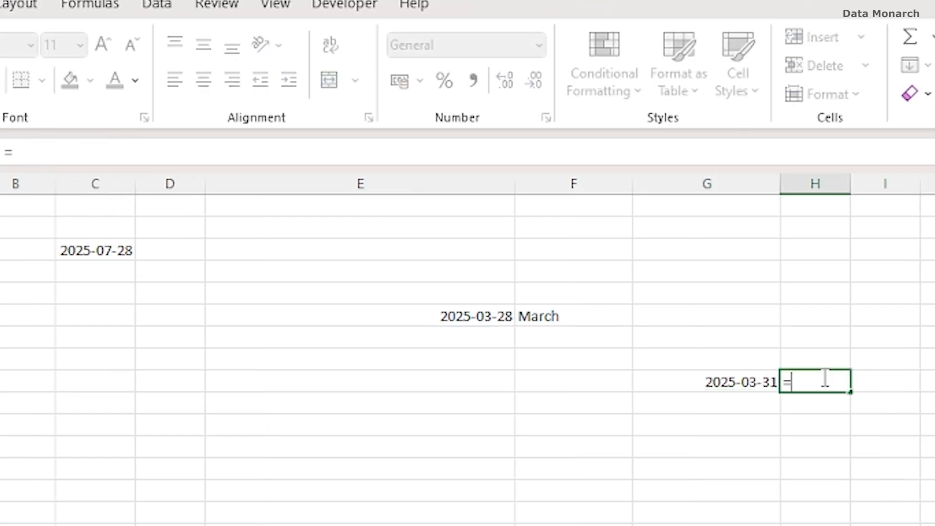
type("TEXT(")
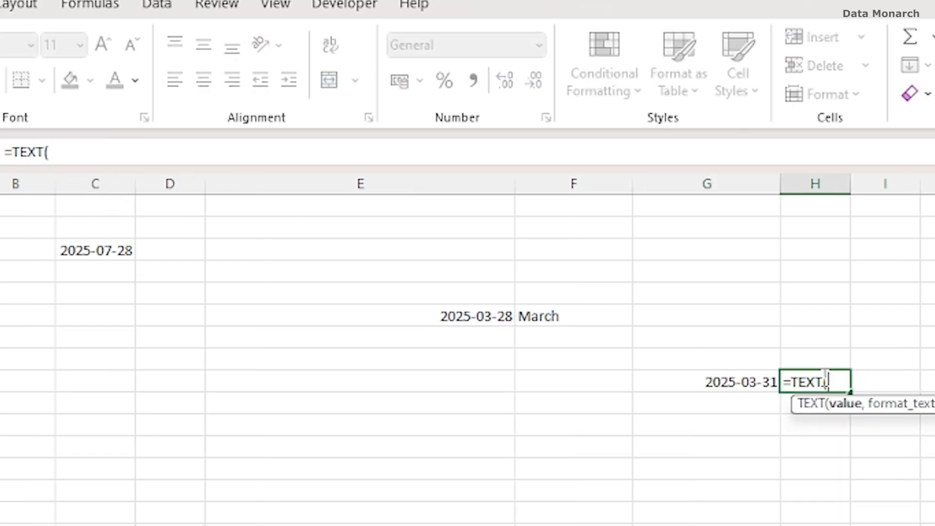
left_click(743, 376)
type(",")
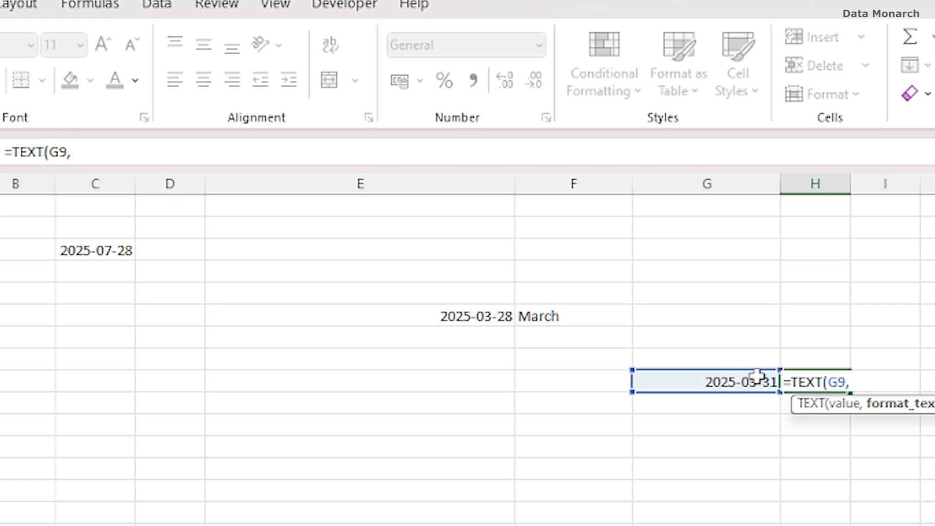
type(" \"dddd")
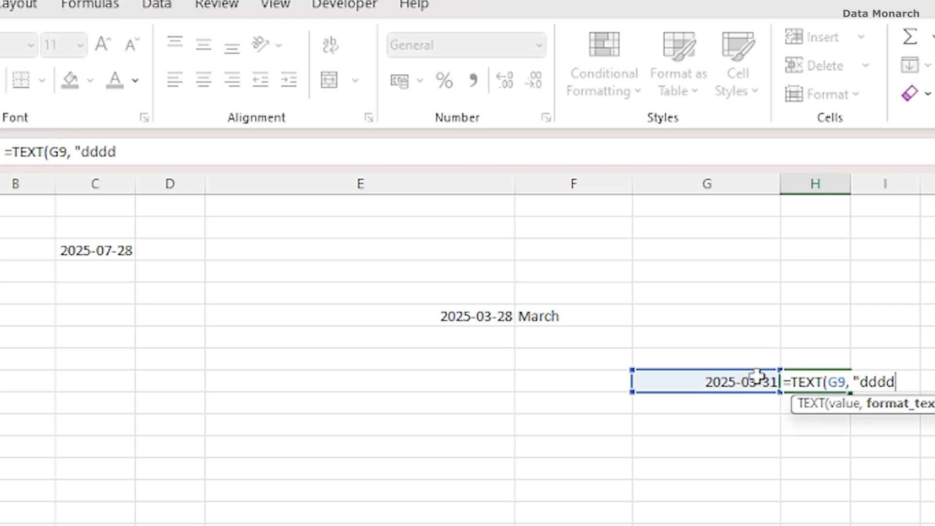
type("\")")
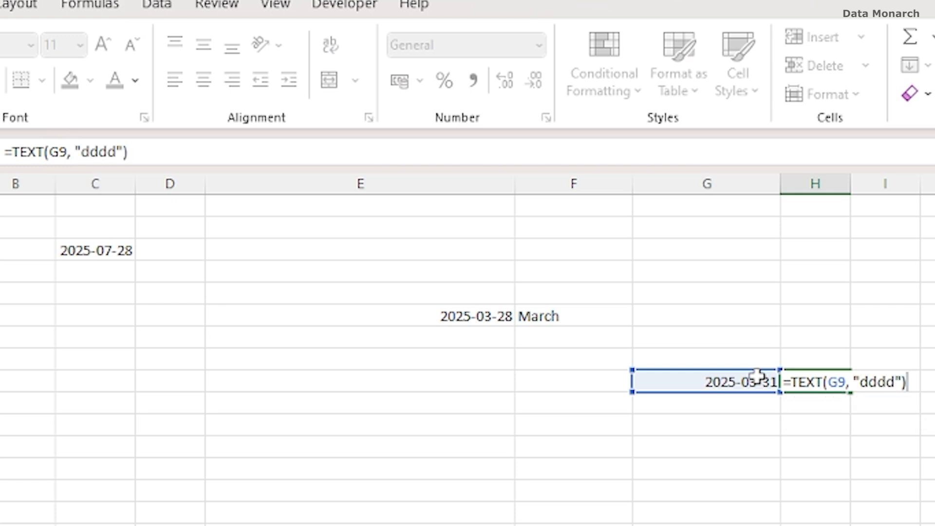
key("Return")
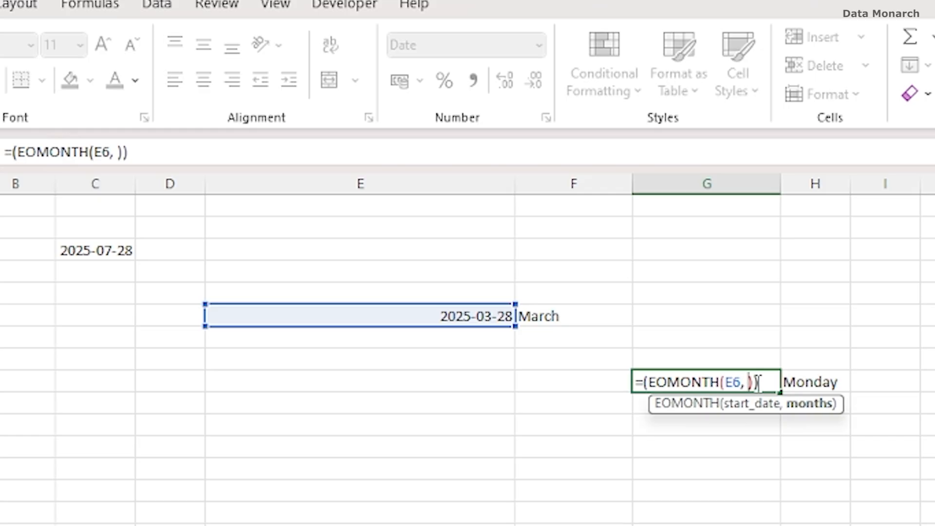
Step: Set the months argument of the EOMONTH formula in G9 to 2 and extend the TEXT format in H9 to "dddd, mmm"
type("2")
key("Return")
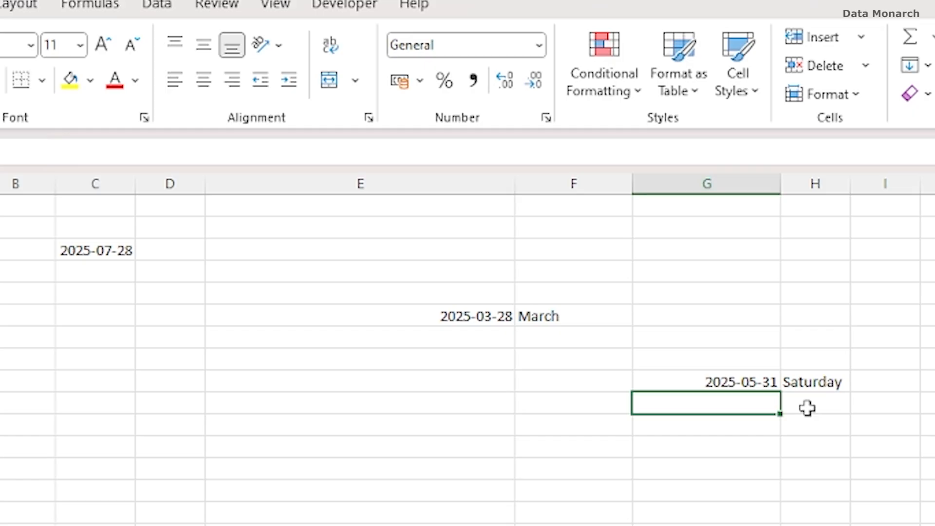
left_click(815, 386)
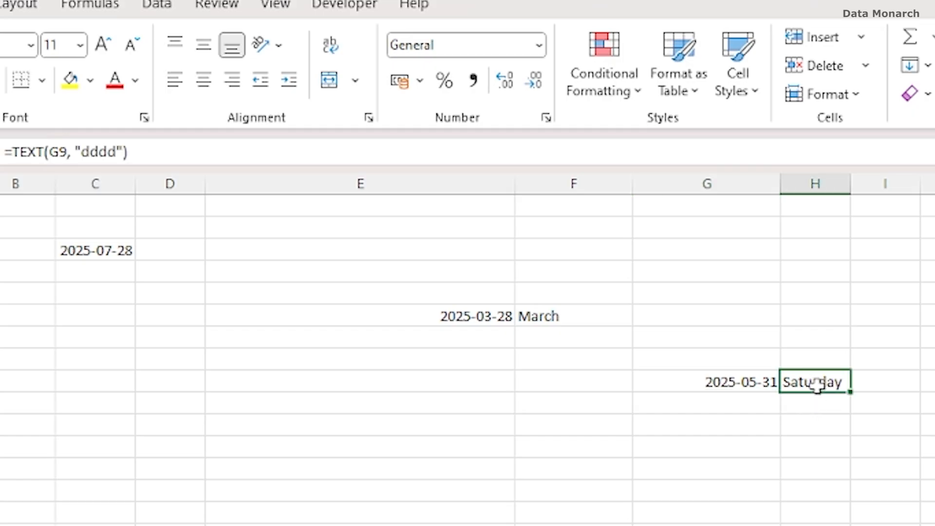
double_click(818, 385)
left_click(896, 384)
type(", mmm")
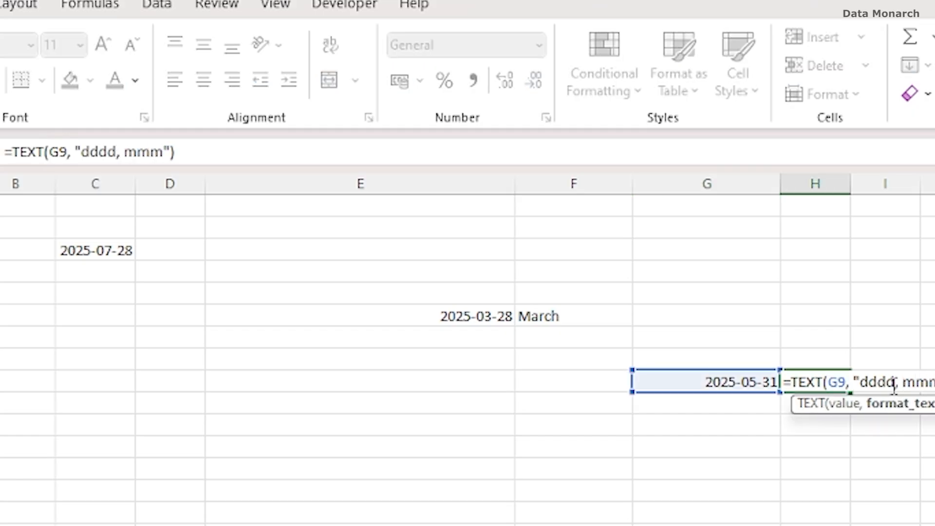
key("Return")
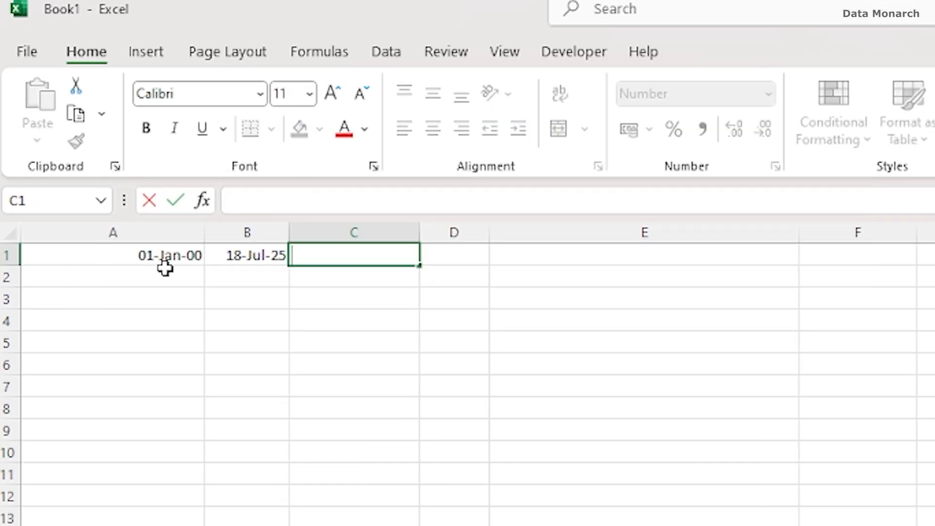
Step: Enter =DATEDIF(A1,B1, "Y") in cell C1 to get the full years between the two dates
left_click(251, 304)
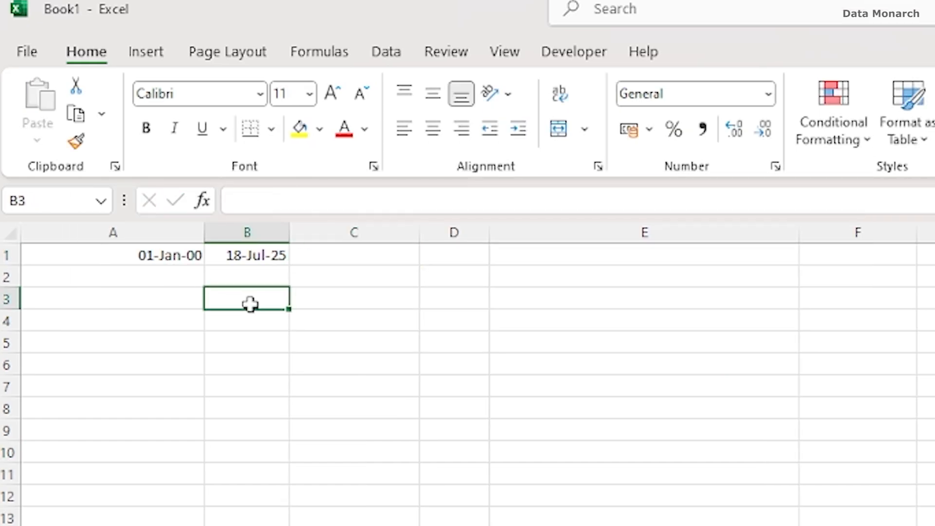
left_click(248, 258)
left_click(173, 259)
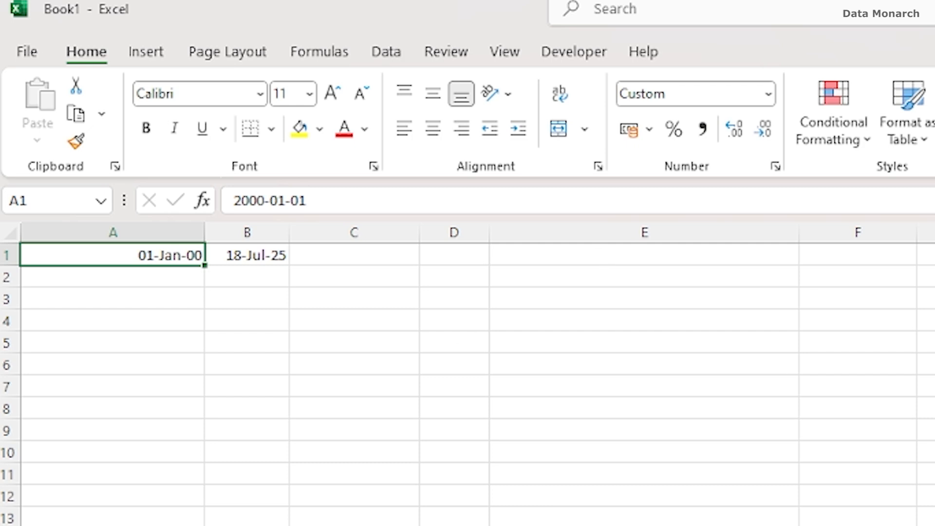
left_click(391, 262)
type("=DATEDIF(")
left_click(171, 255)
type(",")
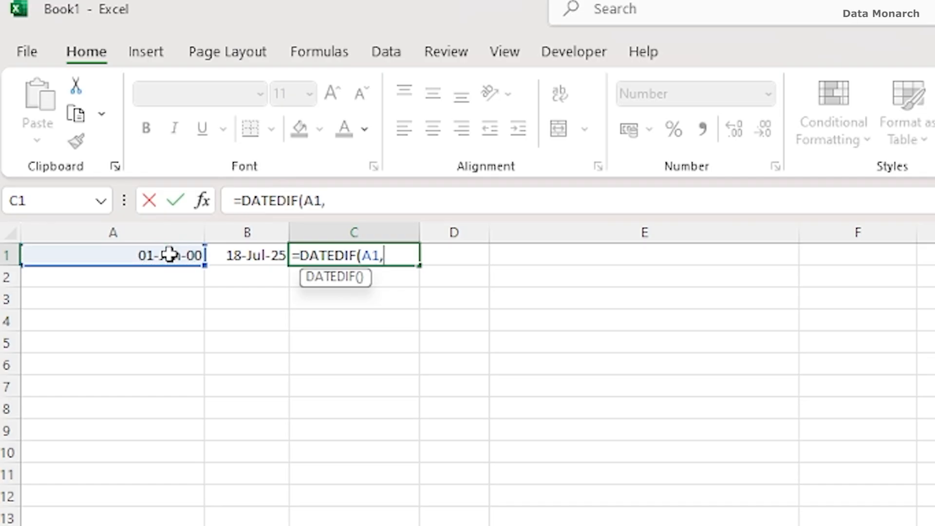
left_click(248, 256)
type(",")
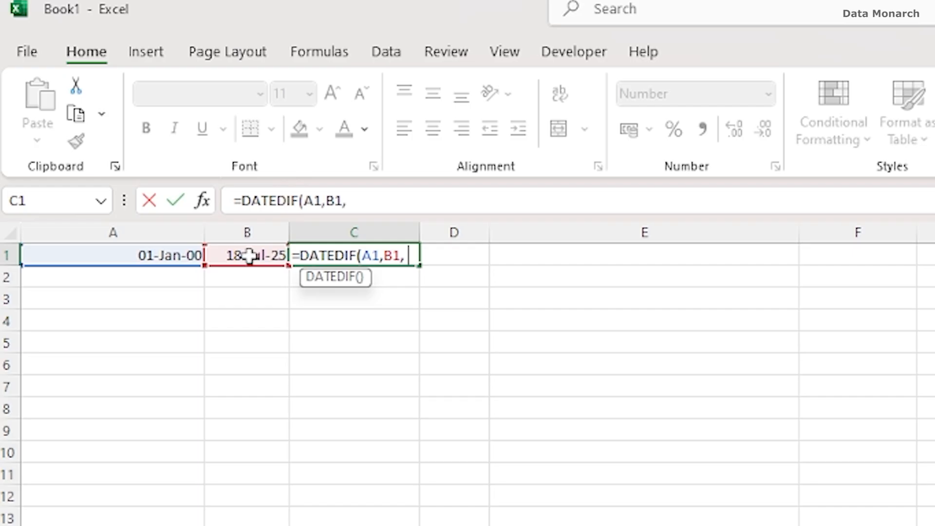
type("\"Y\")")
key("Return")
Step: Try the DATEDIF formula in C1 with the unit "D" for days, and undo the change
double_click(338, 256)
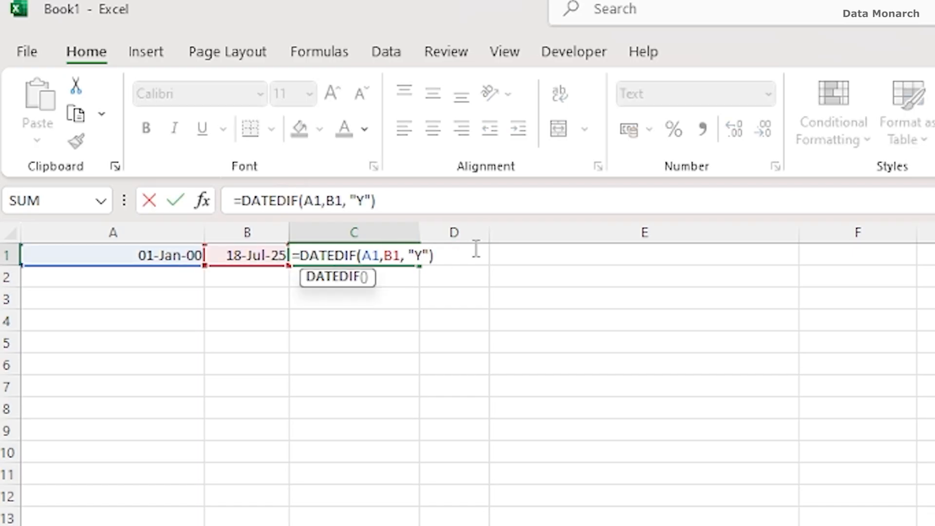
left_click(423, 256)
key("BackSpace")
type("D")
key("Return")
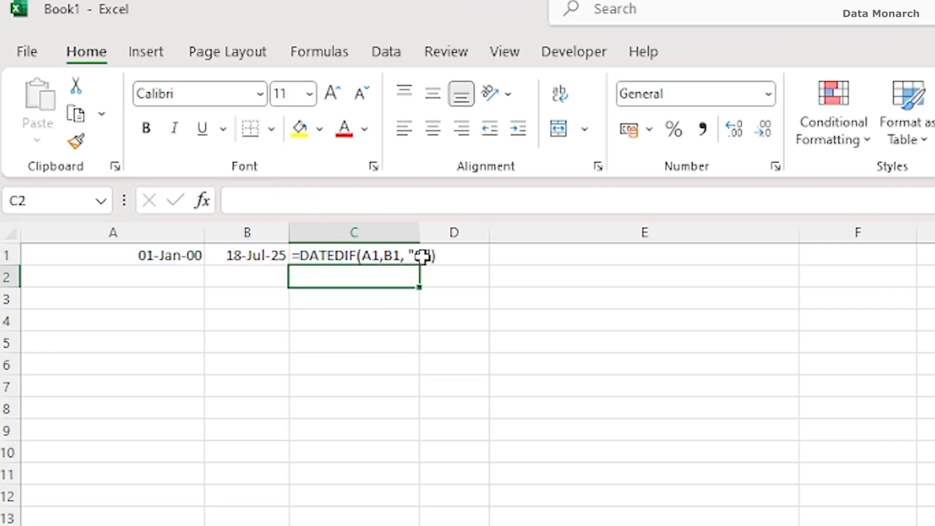
left_click(416, 255)
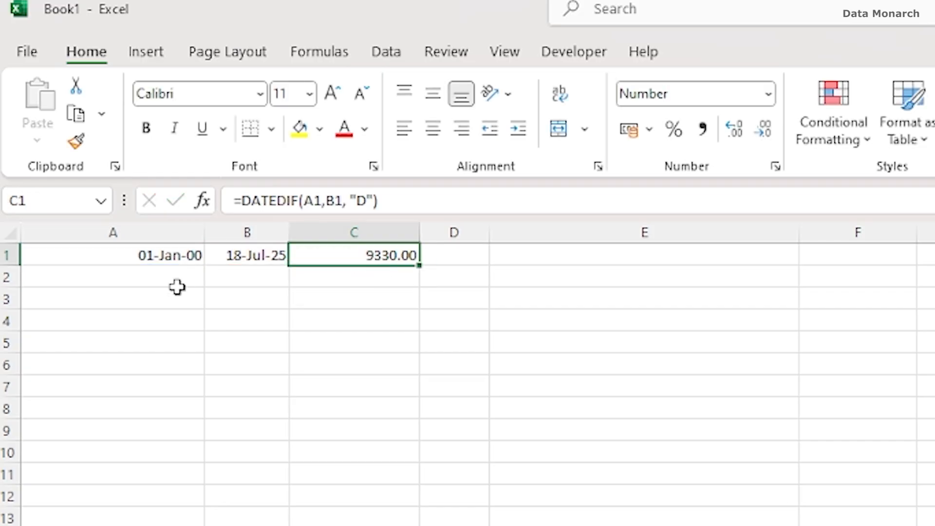
key("ctrl+z")
Step: Enter =WORKDAY(B1, 14) in cell C5 to get the date 14 working days after B1
left_click(370, 333)
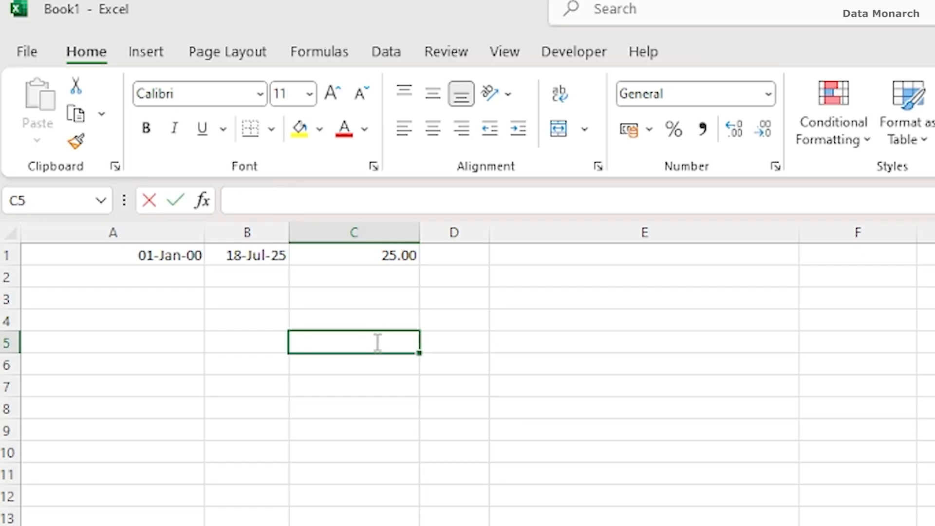
type("=WORKDAY(")
left_click(263, 254)
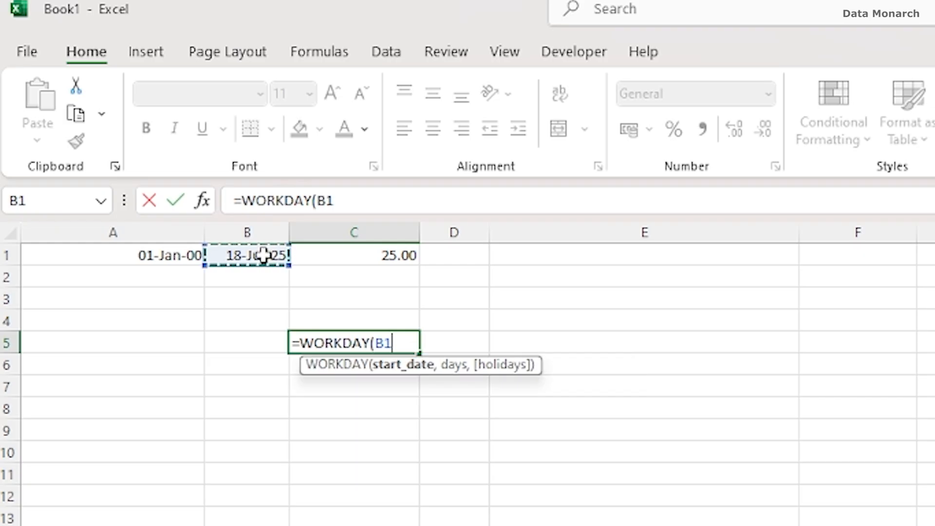
type(",")
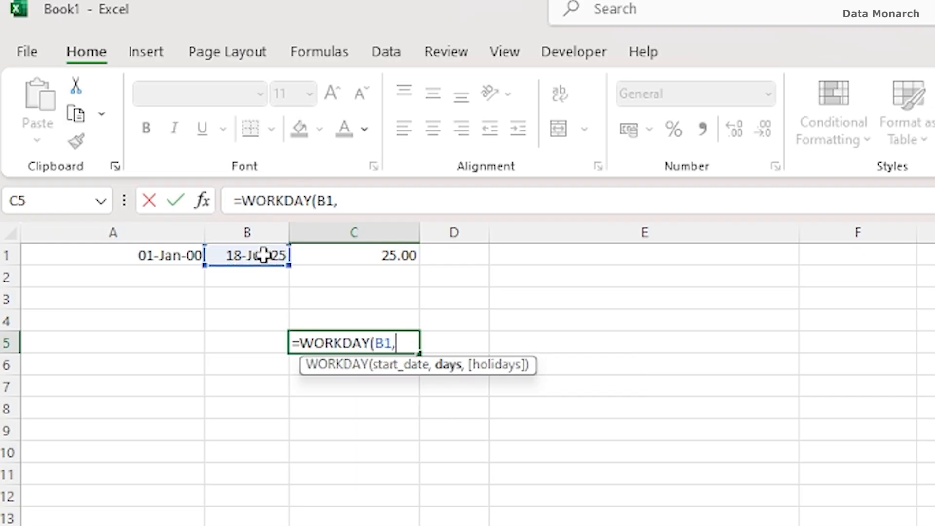
type(" 14)")
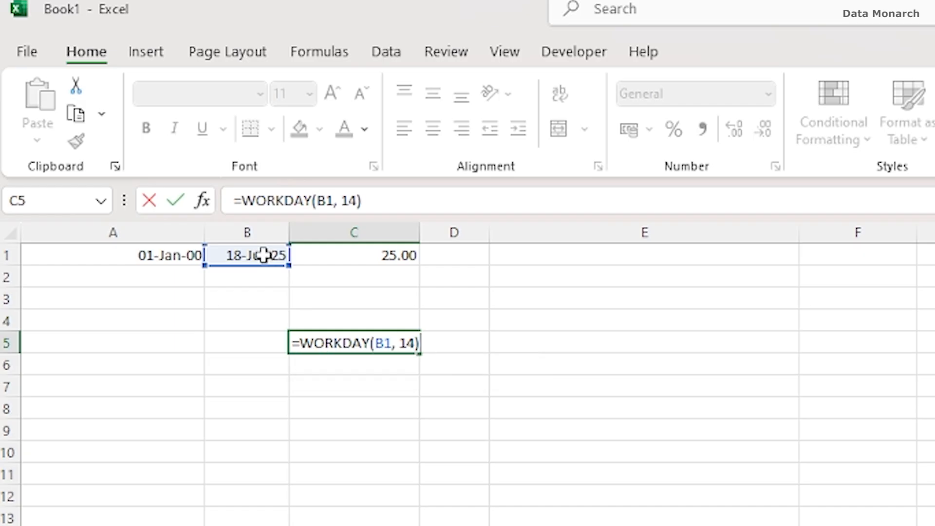
key("ctrl+Return")
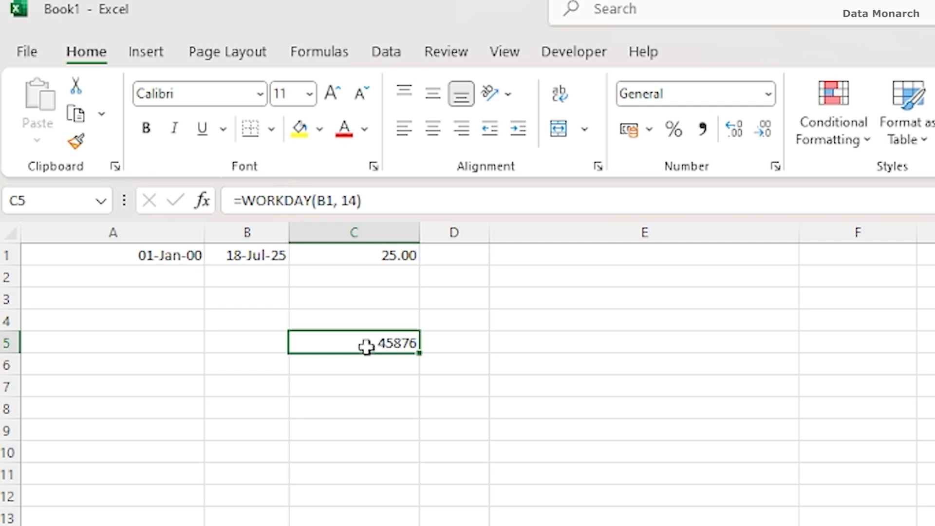
Step: Format the WORKDAY result in C5 as a date
key("ctrl+1")
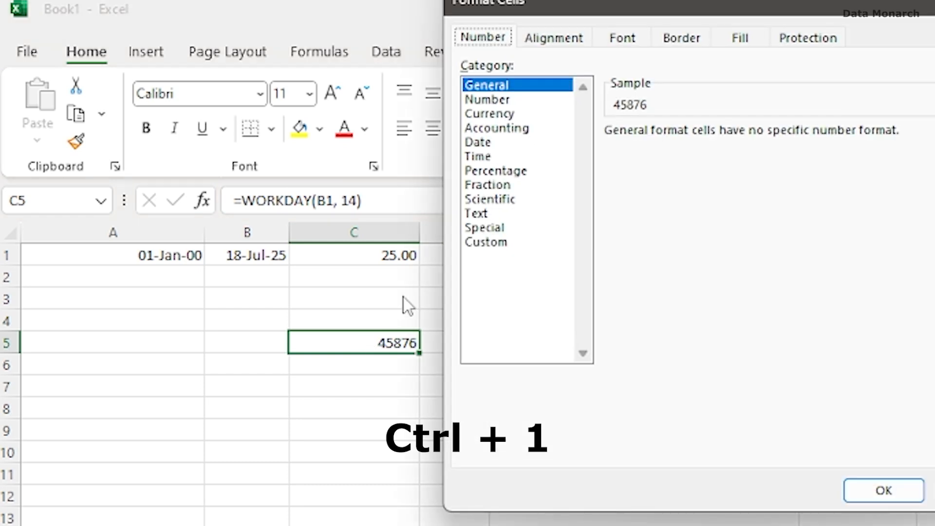
left_click(494, 143)
key("Return")
left_click(769, 95)
left_click(714, 400)
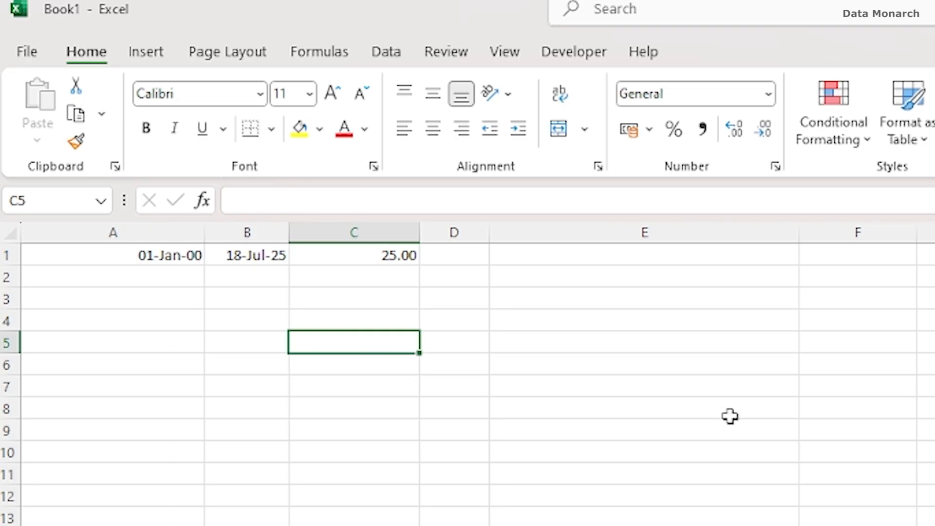
Step: Enter =WEEKNUM(B1,1) in cell C5 to get the week number of the date in B1, with weeks beginning on Sunday
type("=WEEKNUM")
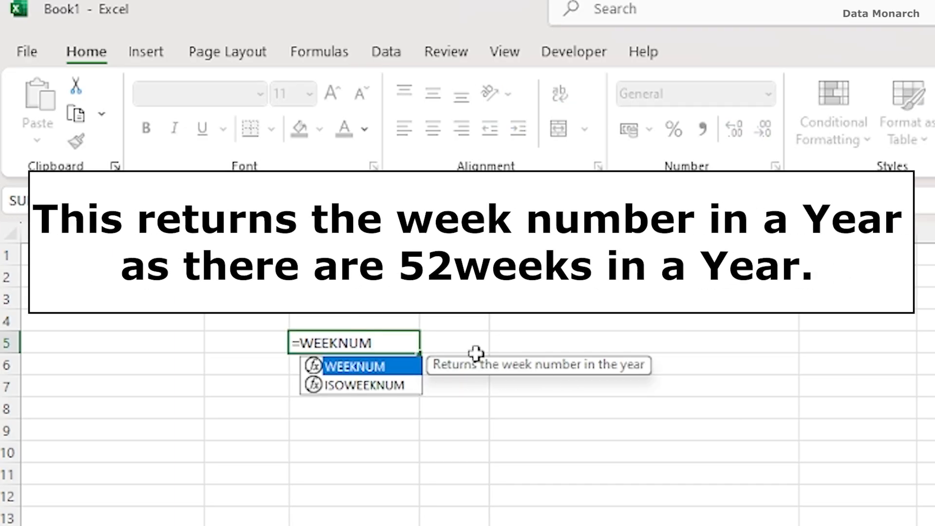
key("Escape")
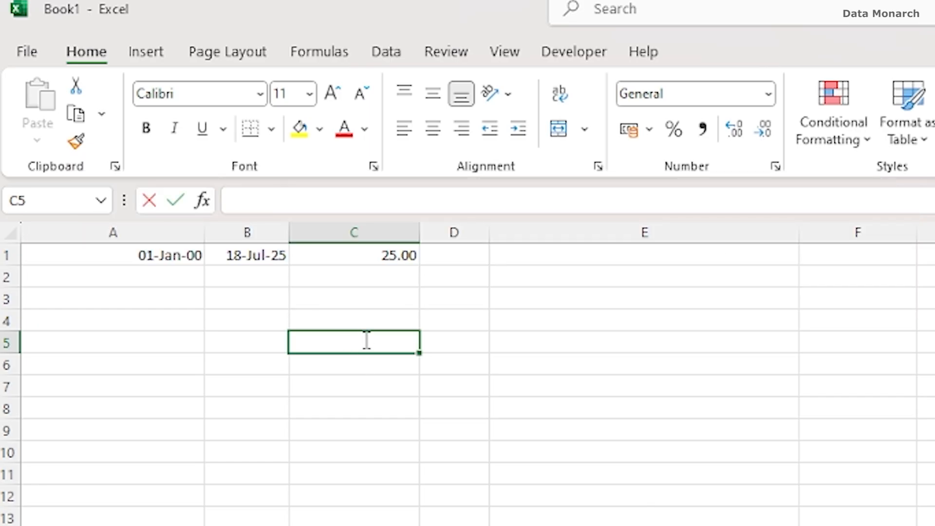
double_click(364, 339)
type("=WEEKNUM(")
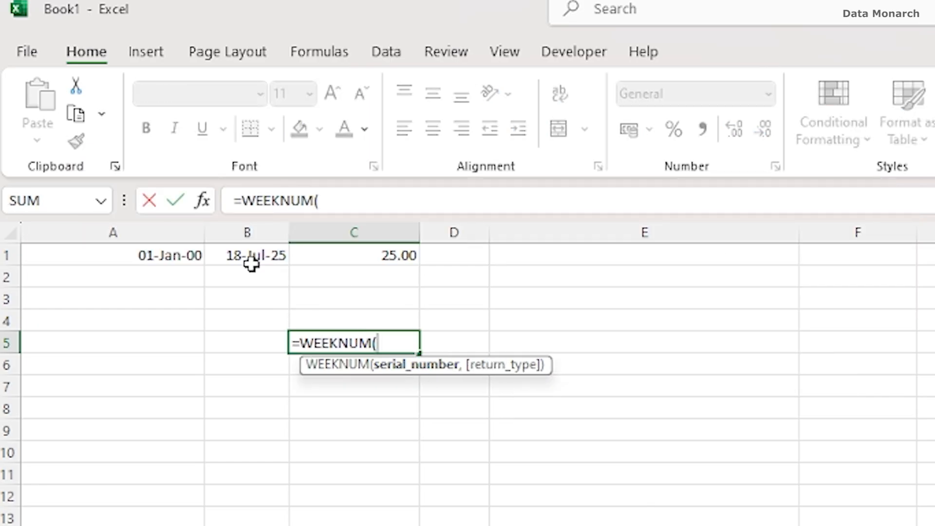
left_click(250, 252)
type(",")
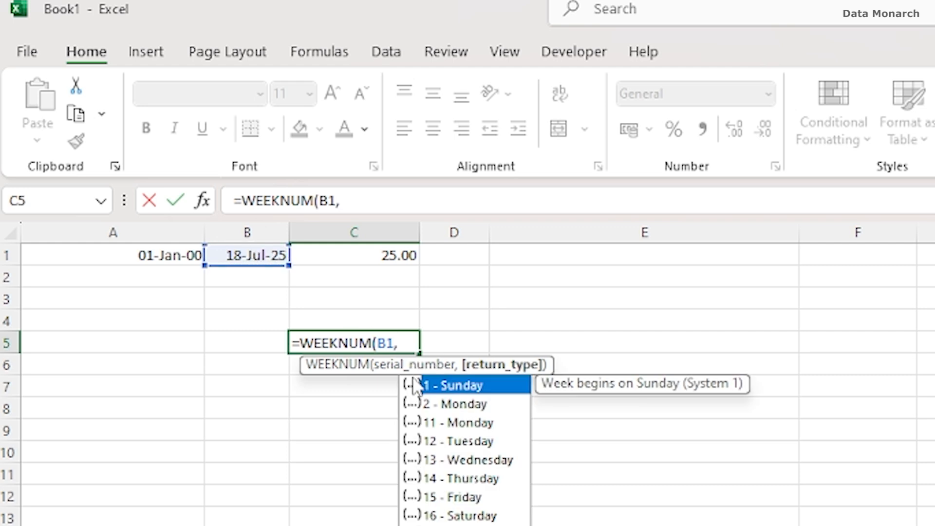
double_click(451, 387)
key("ctrl+Return")
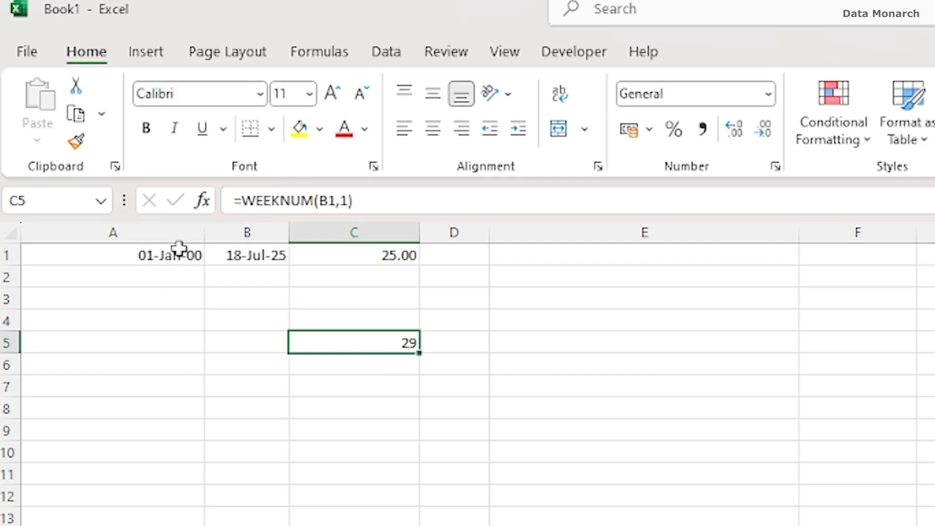
Step: Replace the B1 reference in the WEEKNUM formula in C5 with a different date
double_click(326, 201)
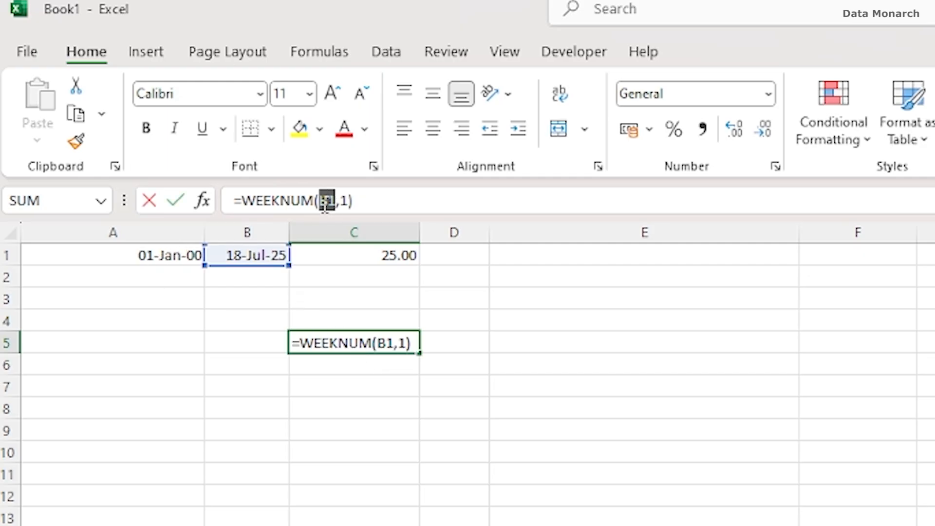
key("BackSpace")
key("Return")
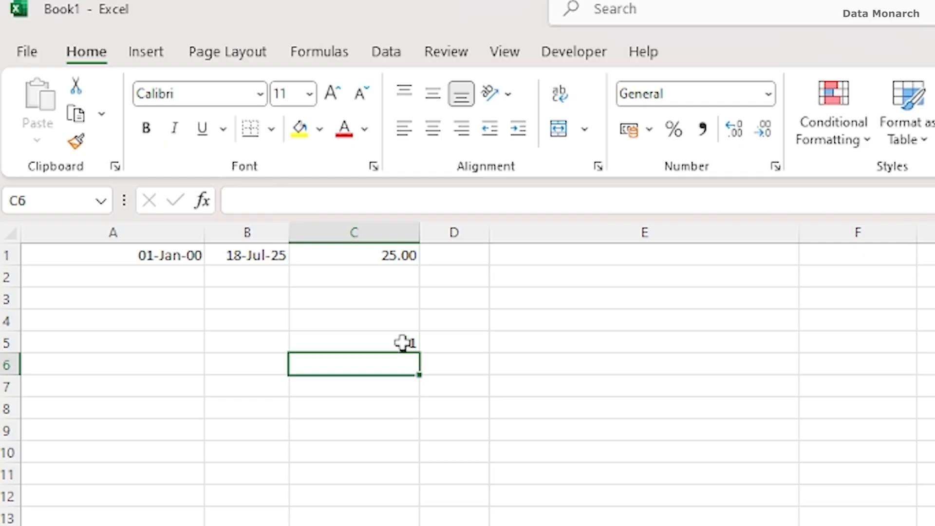
Step: Enter =WEEKDAY(B1,1) in cell C7 to get the weekday number of the date in B1
left_click(387, 386)
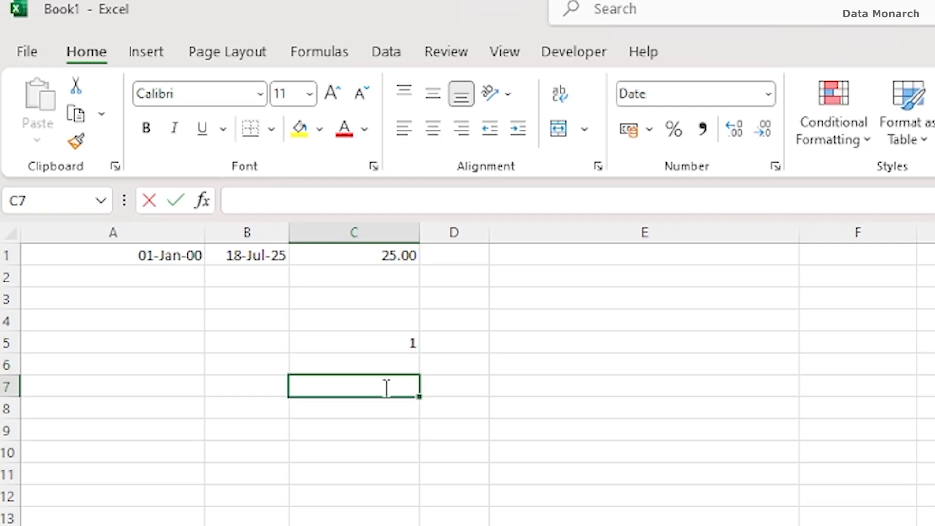
type("=WEEKDAY(")
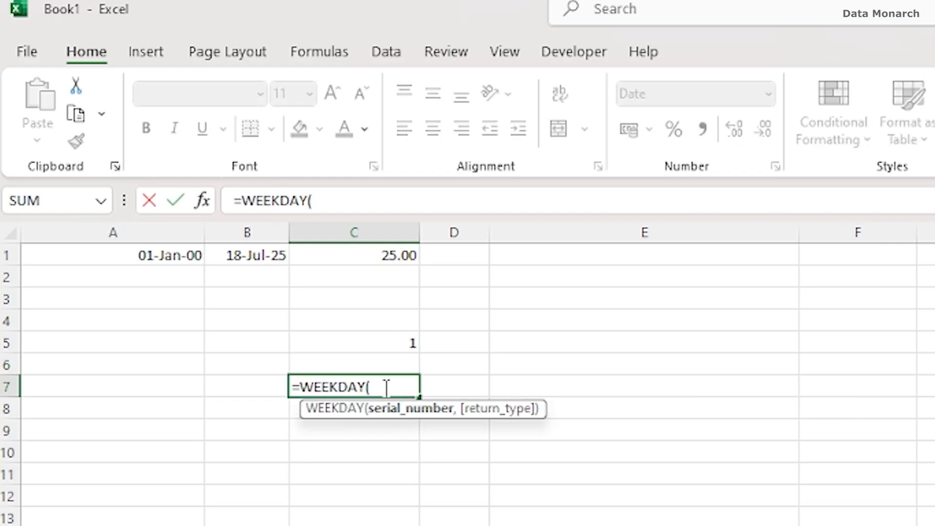
left_click(247, 260)
type(",")
key("Return")
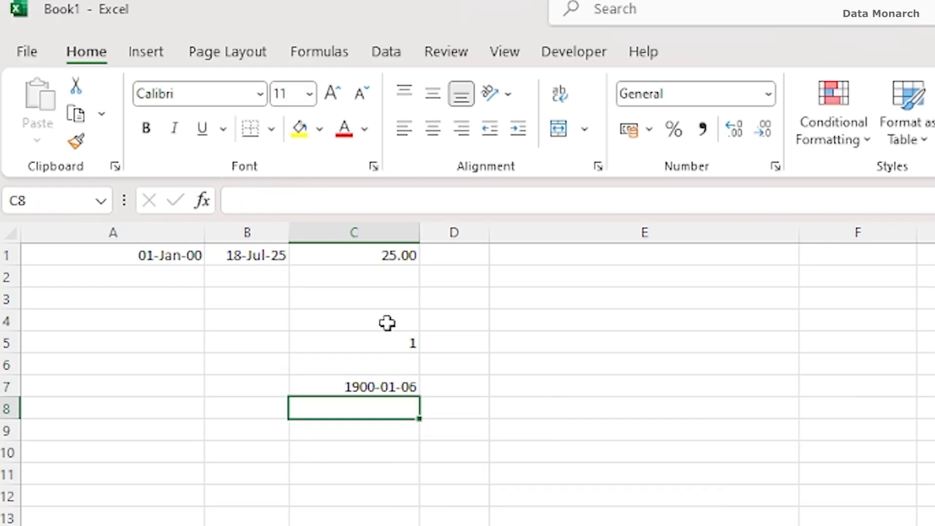
left_click(361, 386)
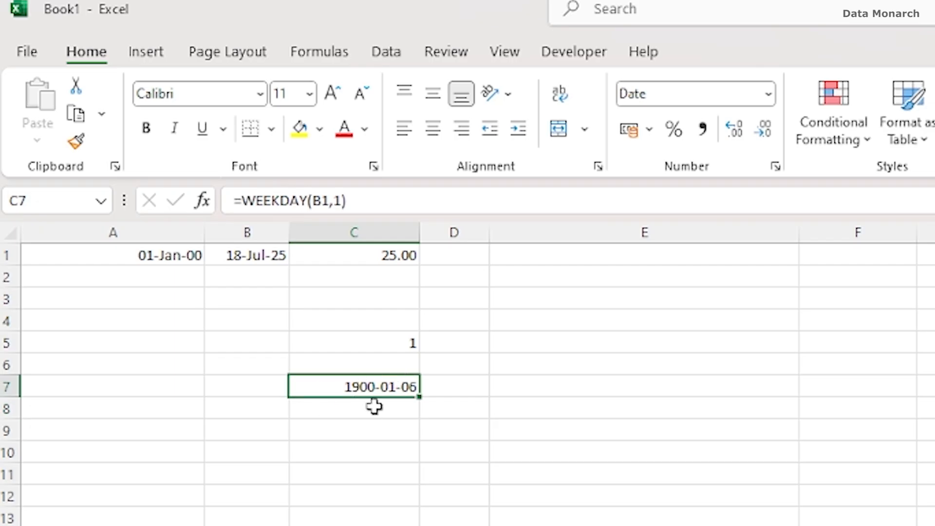
Step: Format the WEEKDAY result in C7 as a number with no decimal places
key("ctrl+1")
left_click(487, 99)
left_click(754, 128)
left_click(754, 128)
left_click(754, 137)
left_click(753, 137)
left_click(753, 138)
left_click(753, 137)
key("Return")
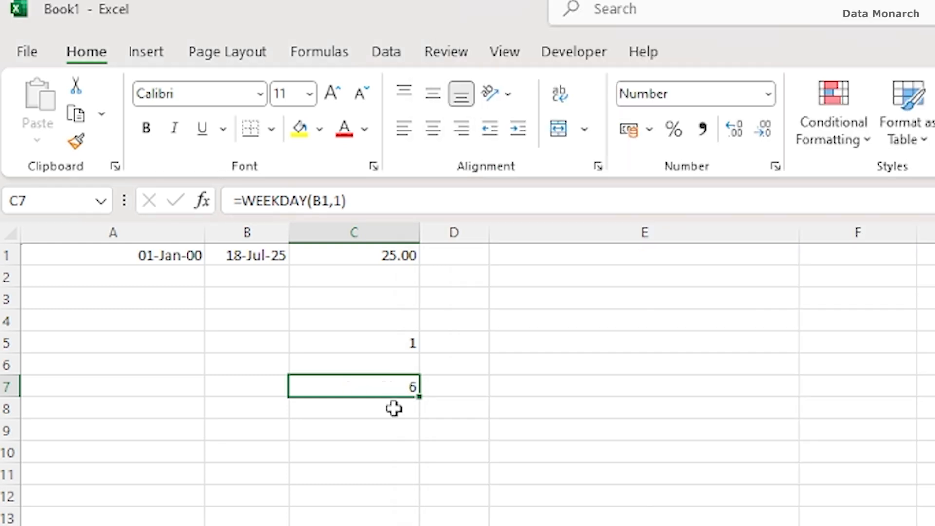
Step: Wrap the WEEKDAY formula in C7 in a TEXT function so it reads =TEXT(WEEKDAY(B1,1), "dddd"), giving the full weekday name
key("F2")
left_click(301, 387)
type("TEXT(")
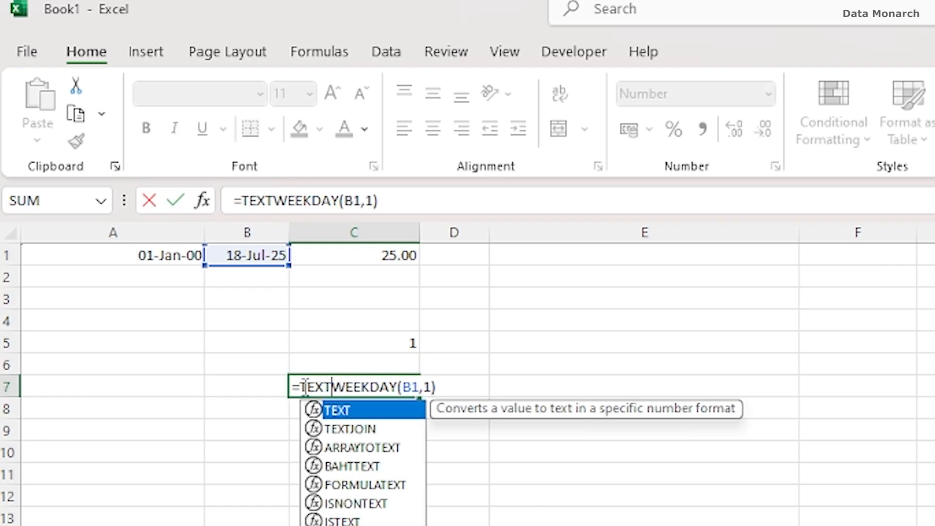
left_click(442, 387)
type(", \"dddd\")")
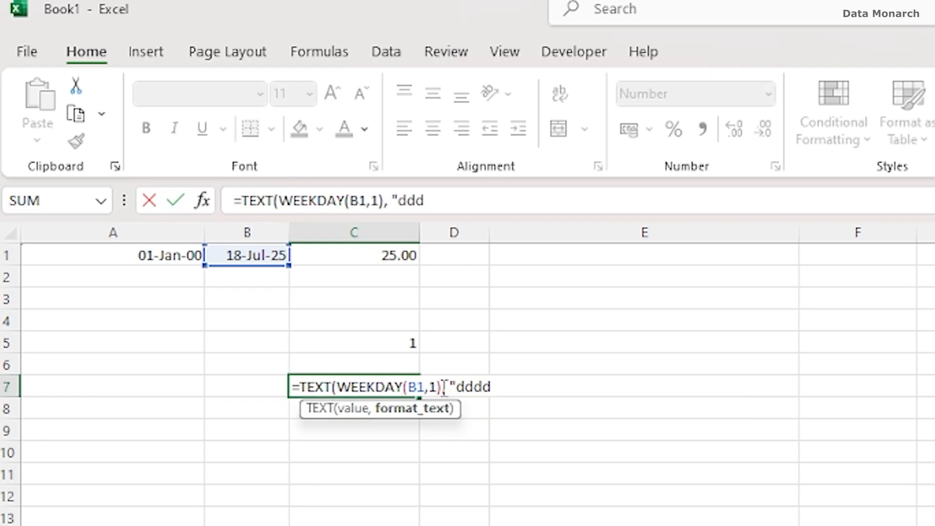
key("Return")
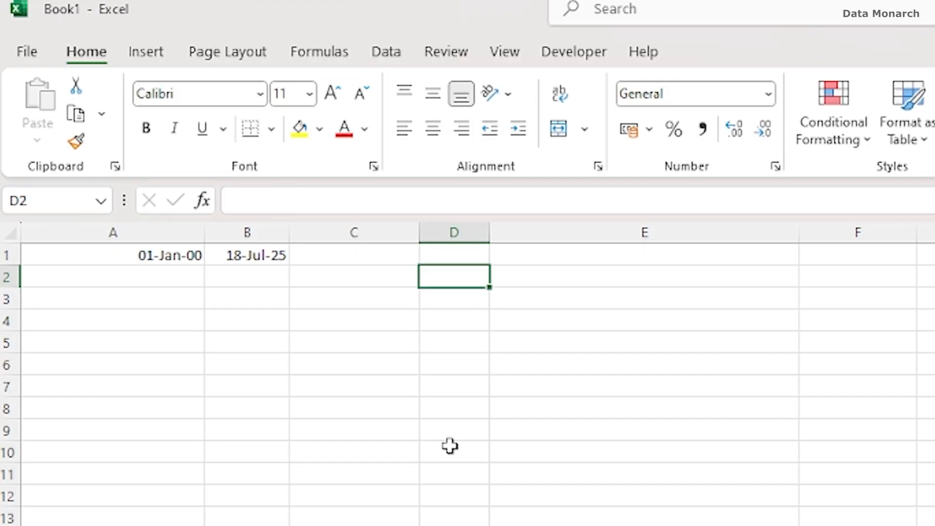
Step: Enter =B1+3 in cell D2 to add three days to the date in B1
type("=")
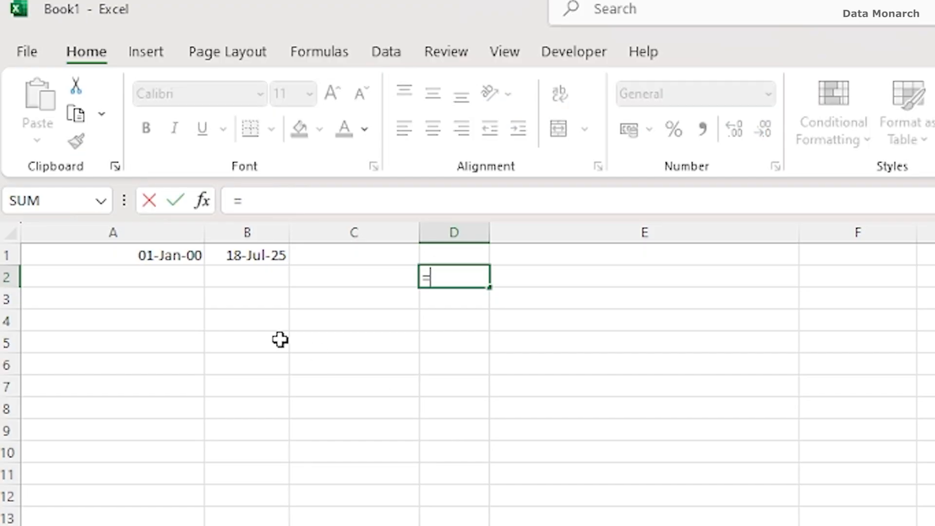
left_click(257, 251)
type("+3")
key("Return")
left_click(460, 278)
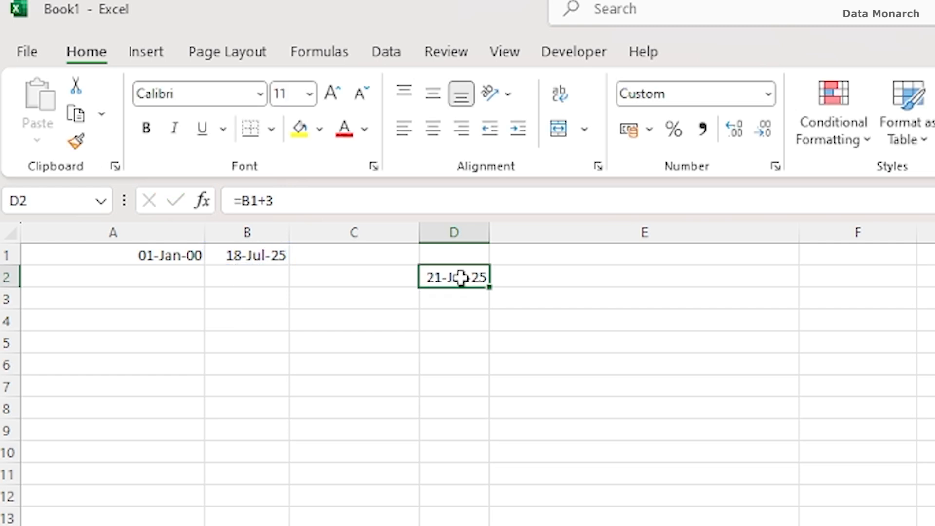
Step: Enter =B1-1 in cell D3 to subtract one day from the date in B1
left_click(458, 302)
type("=")
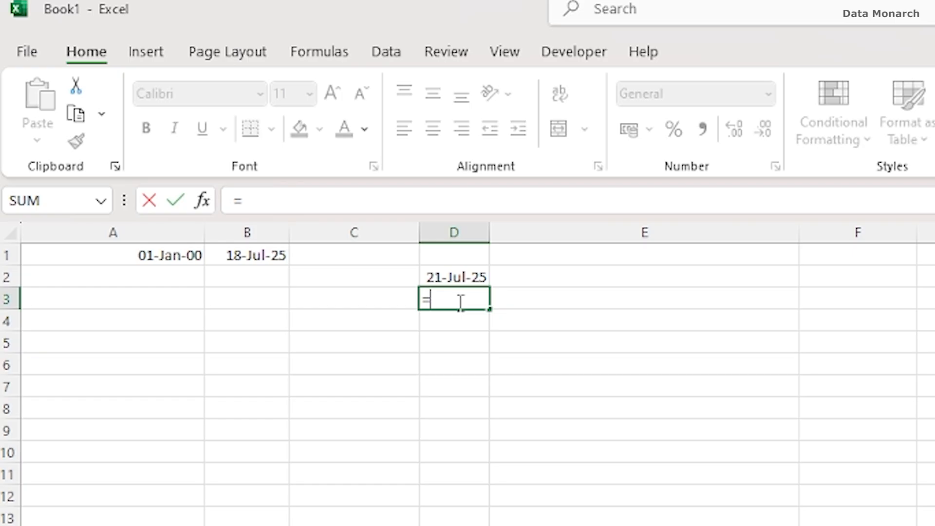
left_click(247, 251)
type("-1")
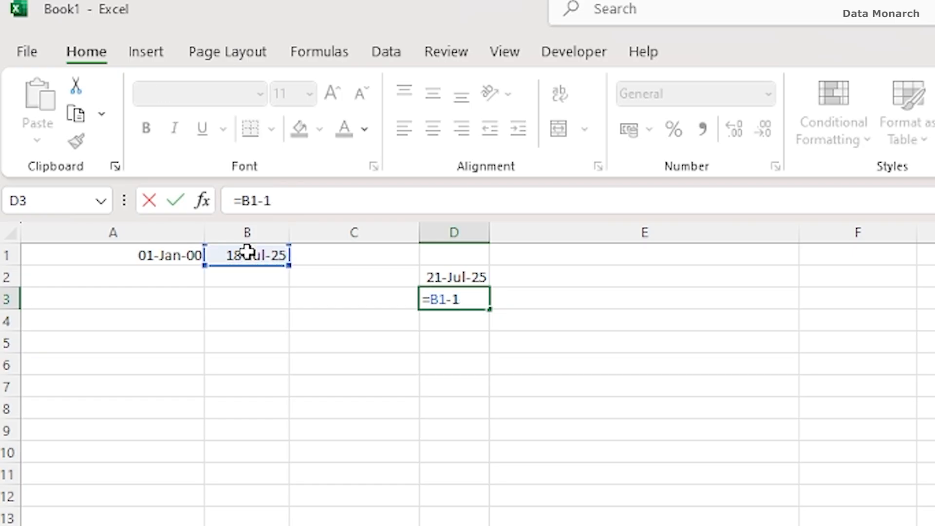
key("Return")
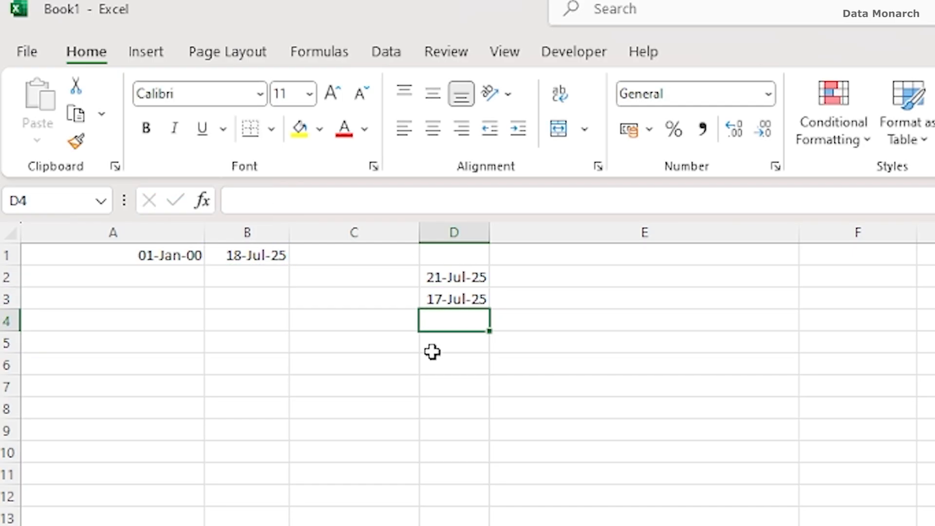
Step: Enter =B1-A1 in cell D5 to calculate the number of days between the two dates
left_click(469, 347)
type("=")
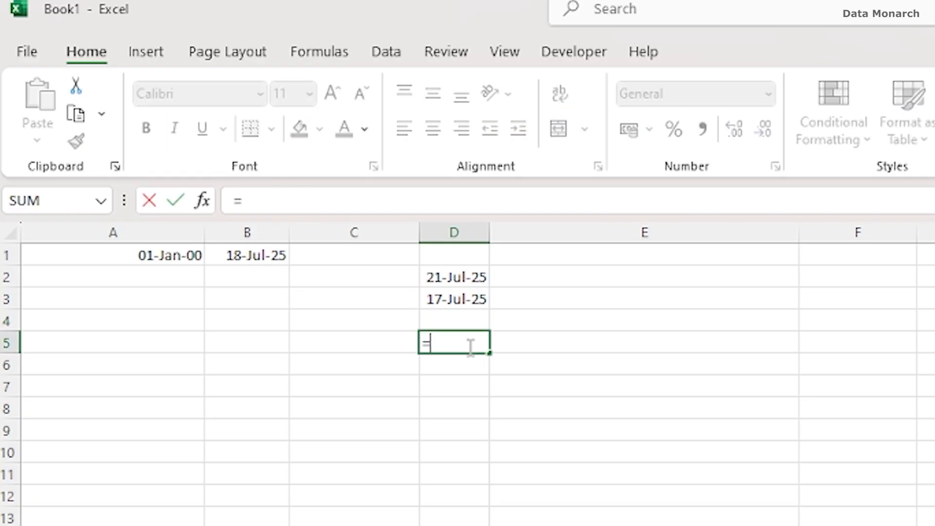
left_click(269, 255)
type("-")
left_click(165, 258)
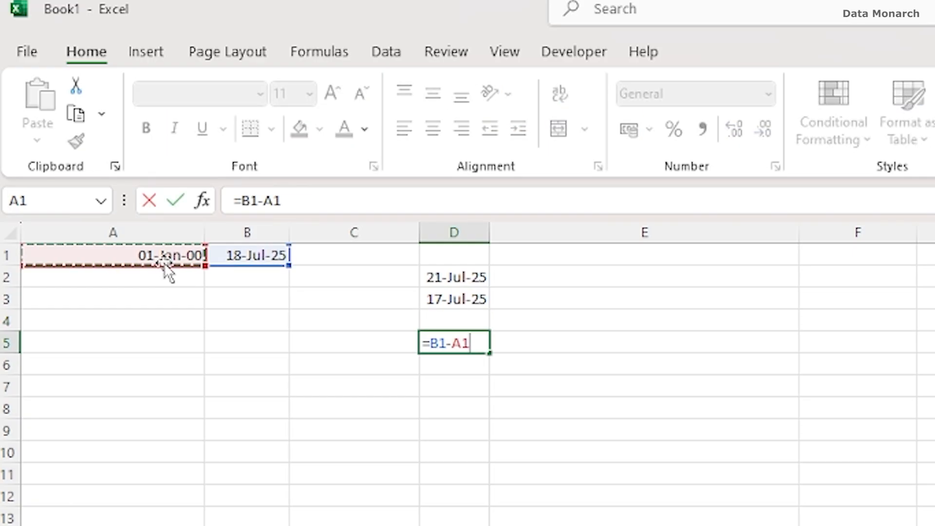
key("Return")
Step: Enter =DATEDIF(A1, TODAY(), "y") in cell D9 to calculate the full years from the date in A1 to today
left_click(459, 426)
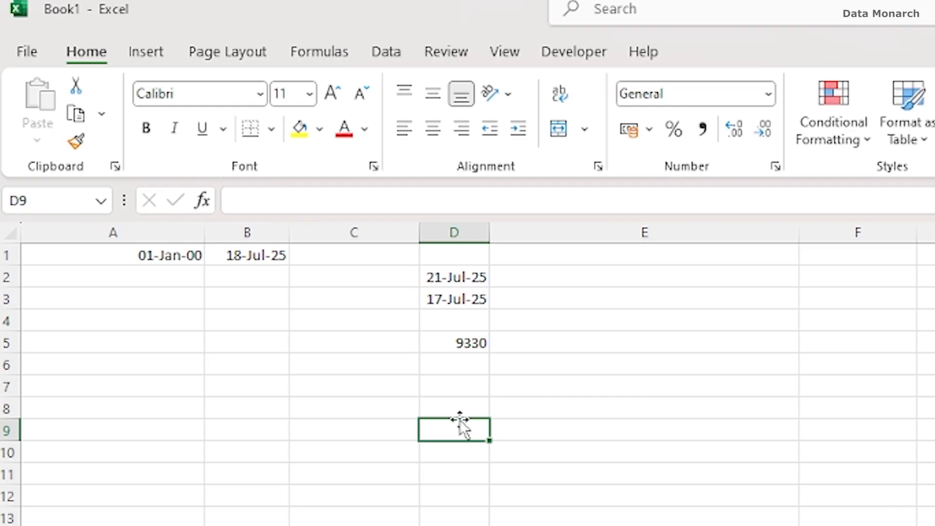
type("=")
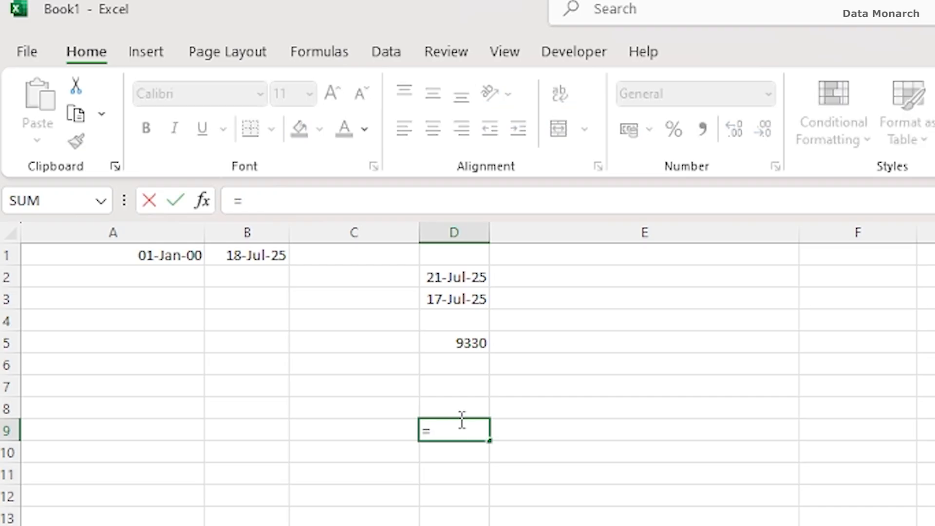
type("DATEDIF(")
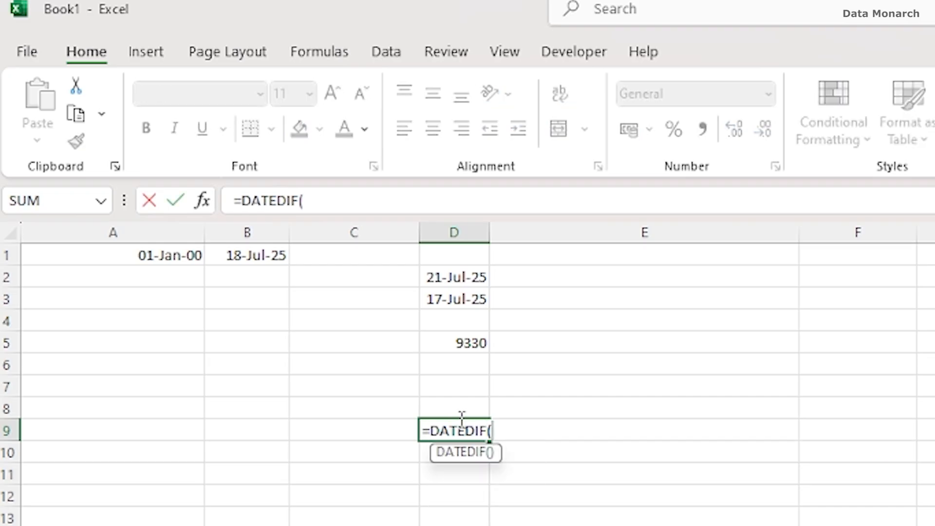
left_click(171, 258)
type(", TO")
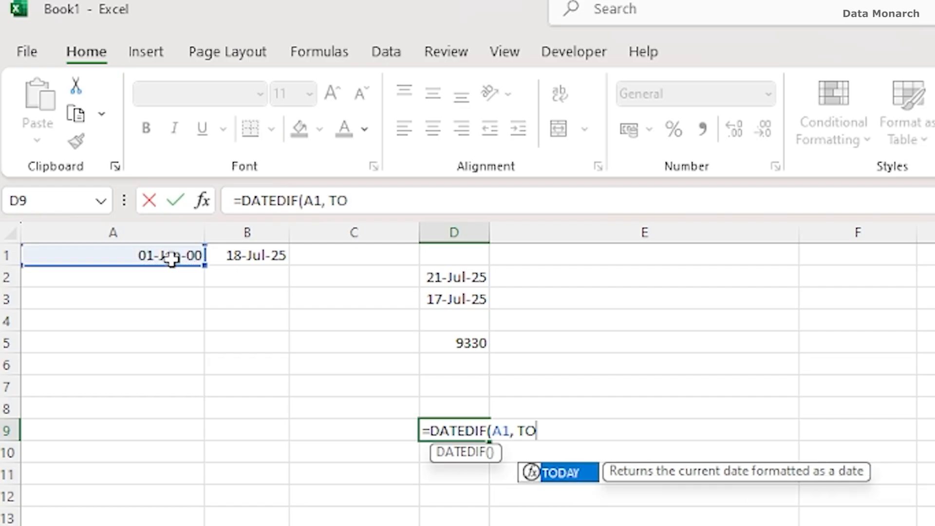
type("DAY(), \"y\")")
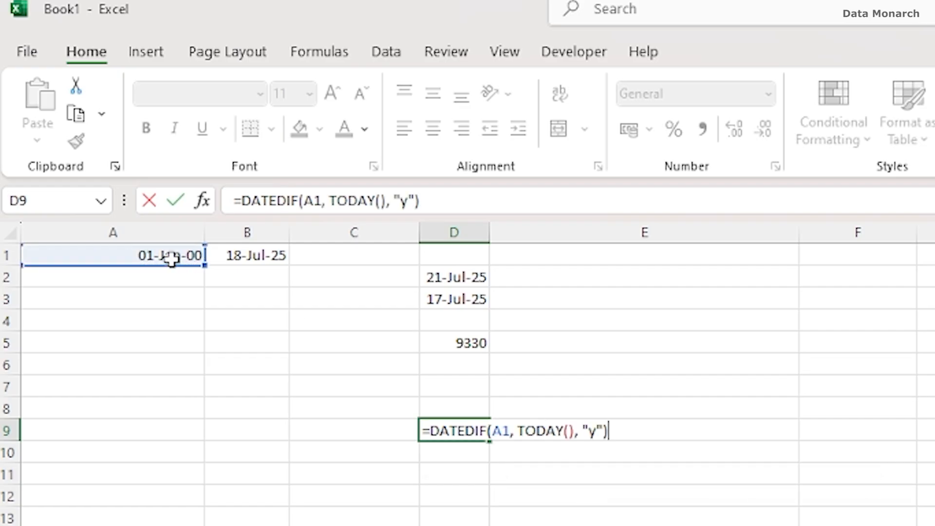
key("Return")
Step: Enter =TODAY() +30 in cell D12 to get the date 30 days from today
left_click(461, 489)
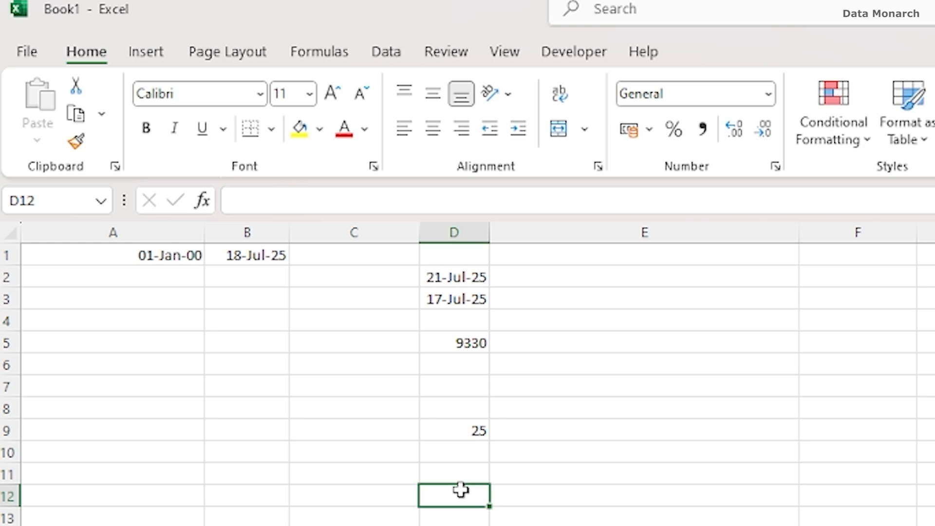
type("=TODAY")
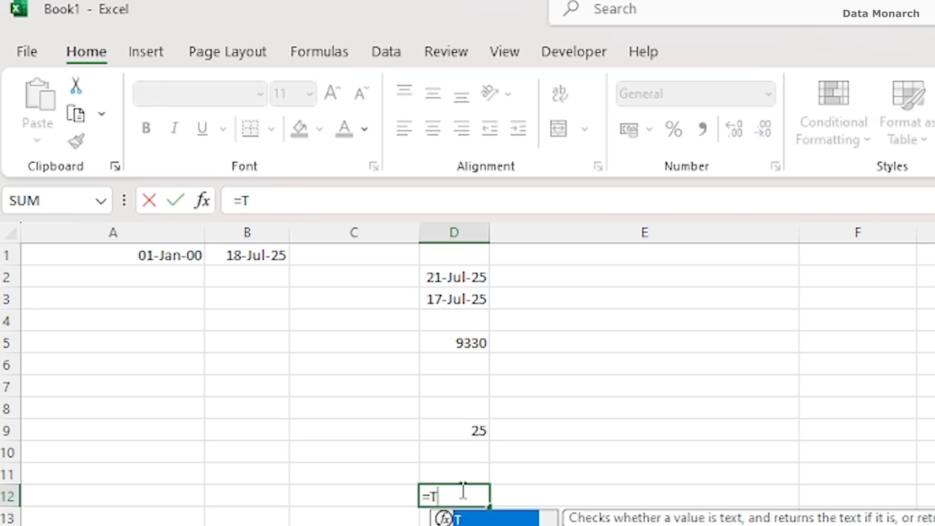
type("() +30")
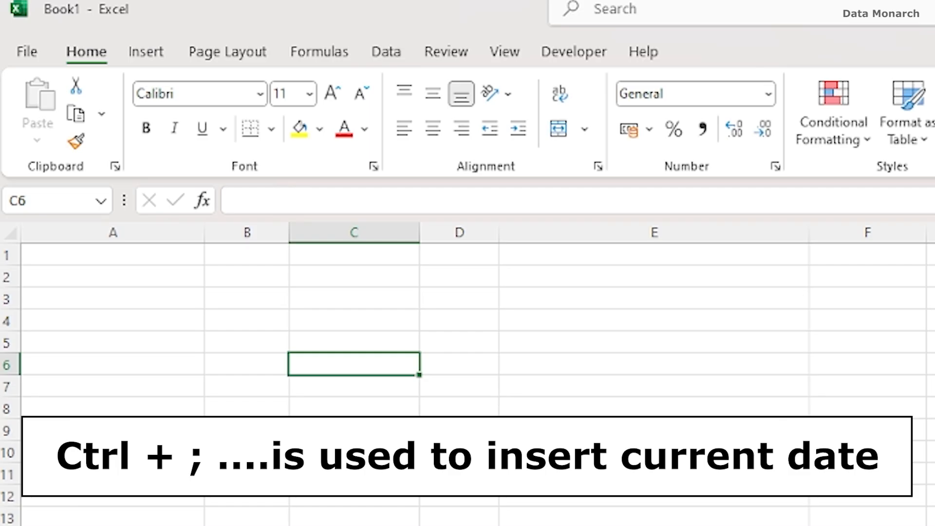
Step: Insert the current date as a fixed value in cell C6 and the current time in cell D8
key("ctrl+semicolon")
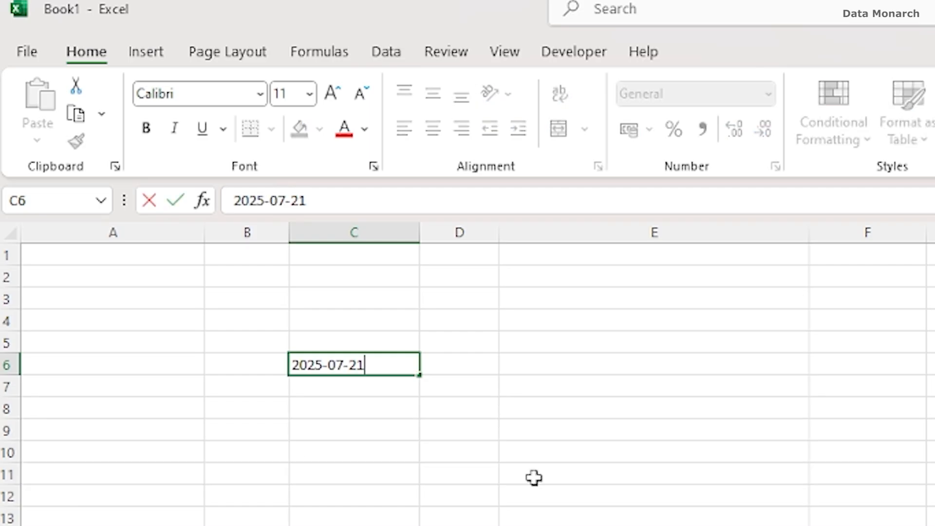
left_click(459, 409)
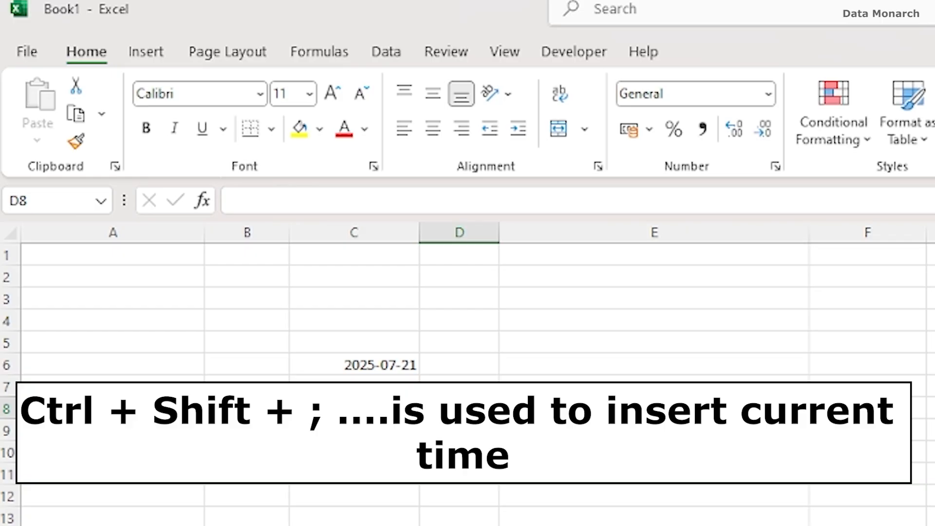
key("ctrl+shift+semicolon")
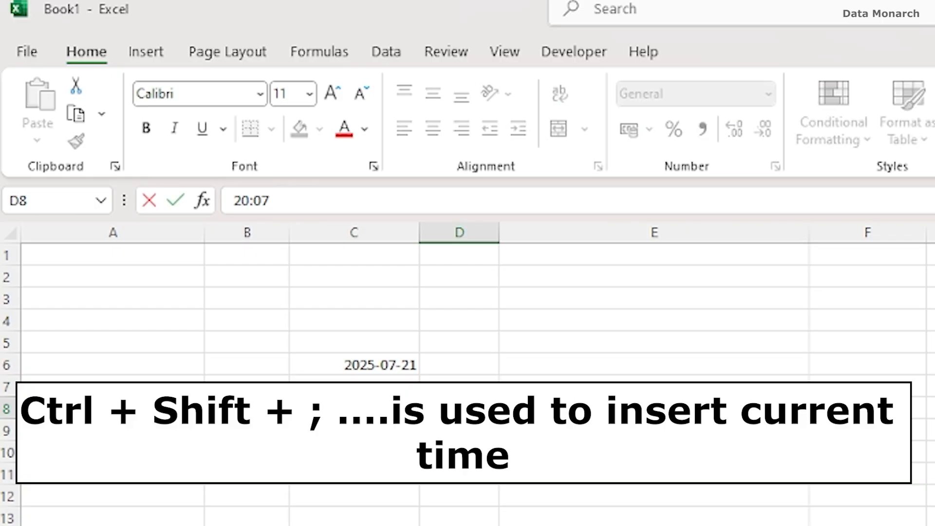